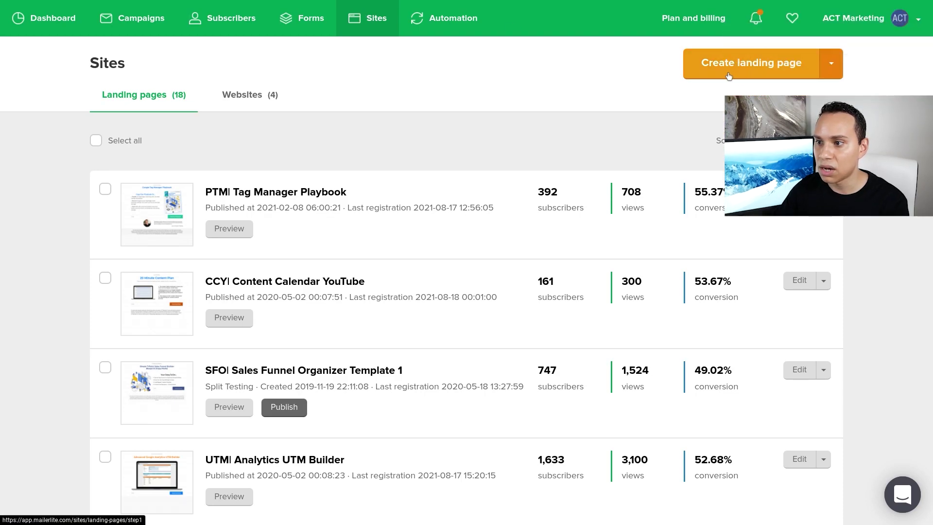
Step: Create a new landing page named "F46| Demo 1" and continue to the subscriber group selection
left_click(728, 76)
left_click(279, 159)
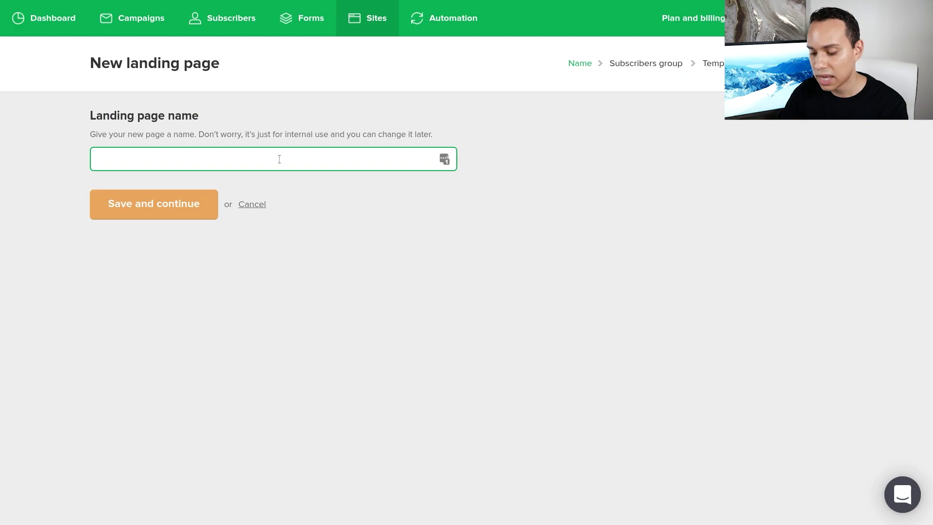
type("F46l Demo 1")
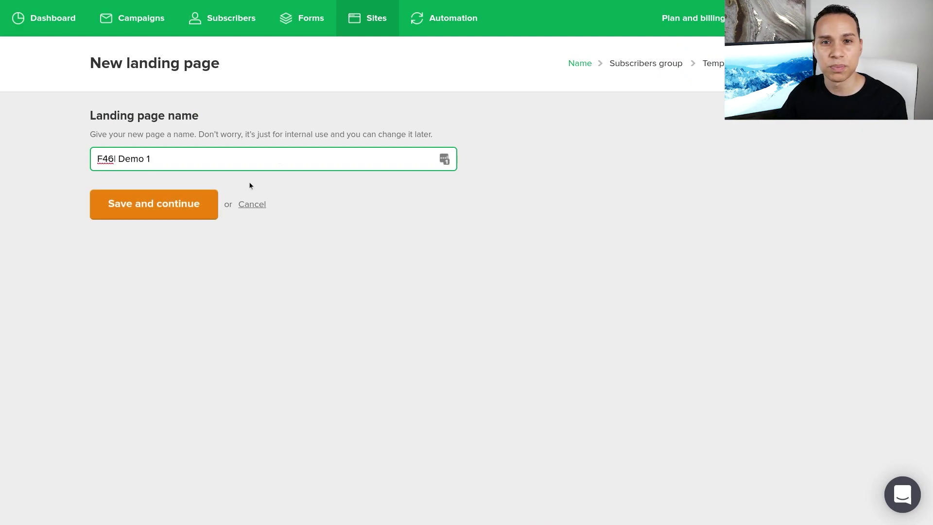
left_click(173, 213)
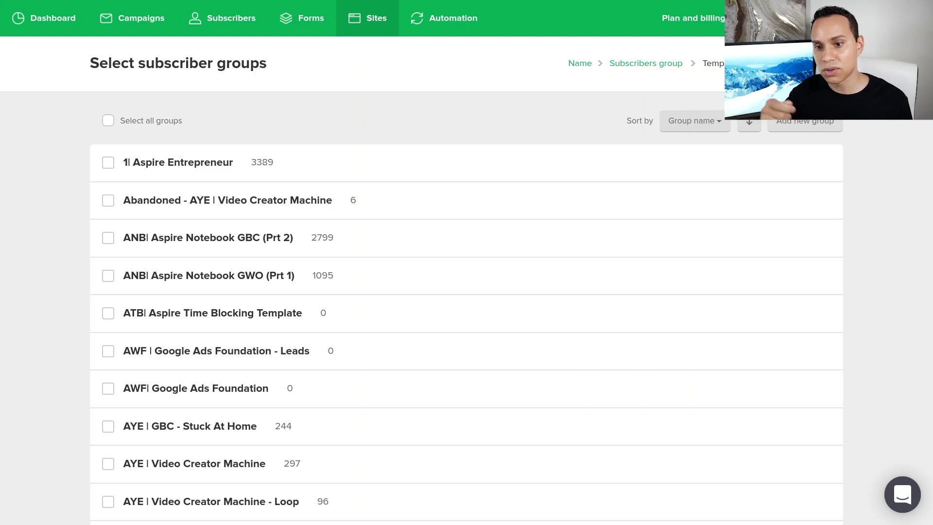
Step: Assign the landing page to the "z| Fresh Fans Academy" subscriber group and save the choice
scroll(111, 352, "down", 20)
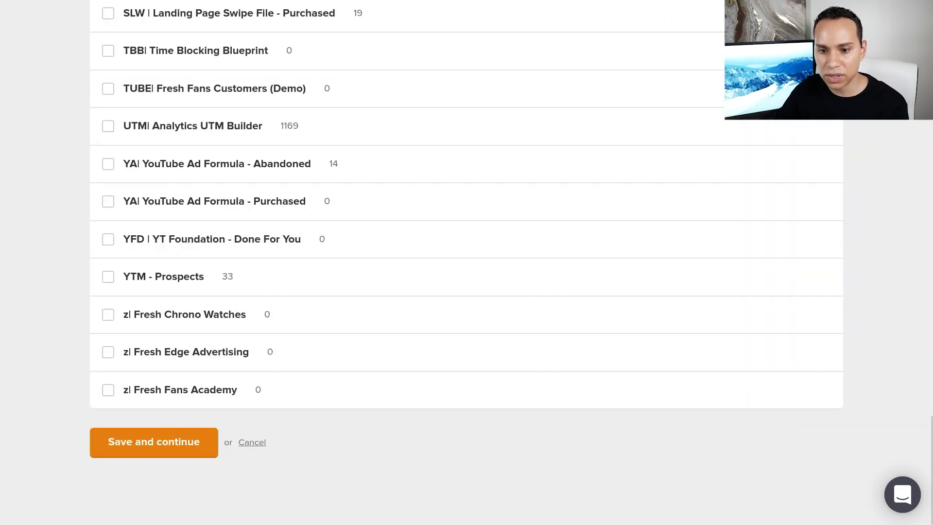
left_click(107, 392)
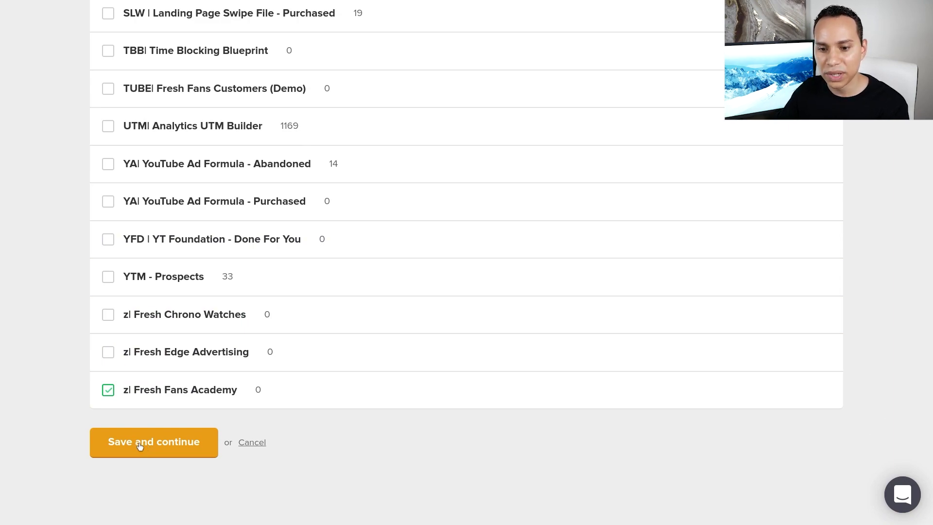
left_click(149, 446)
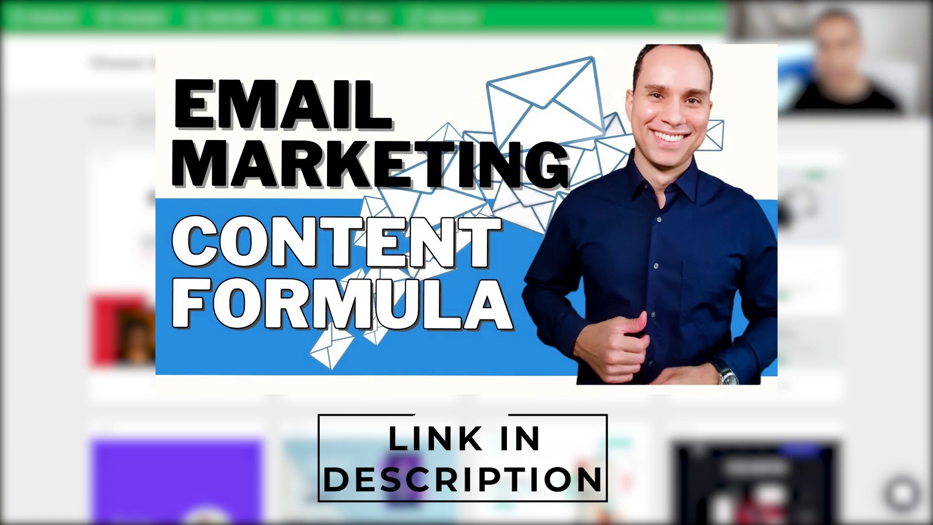
Step: Browse the landing page templates and choose the "New book" template
scroll(466, 262, "down", 20)
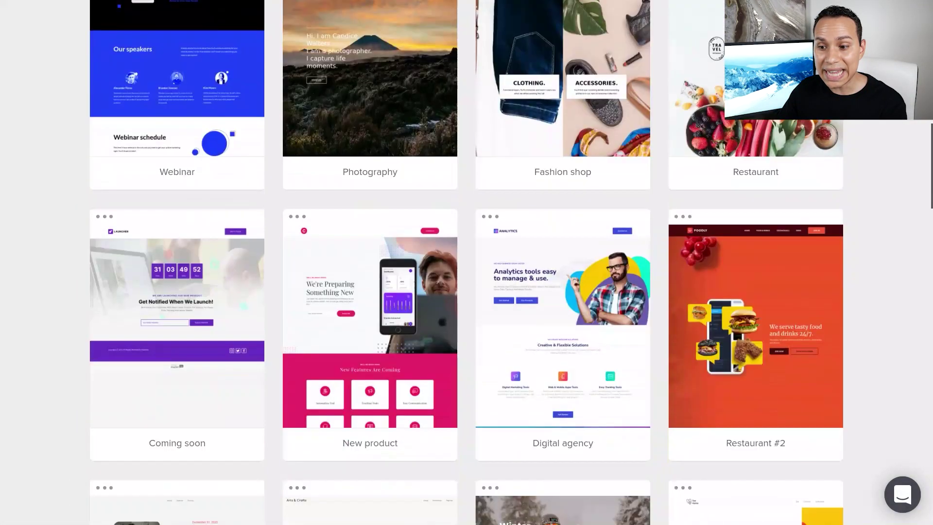
scroll(467, 262, "down", 20)
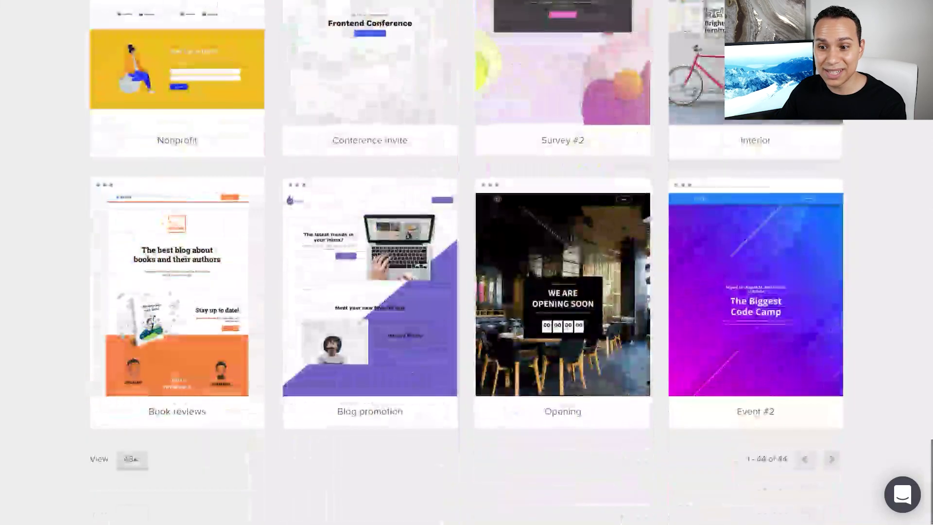
scroll(467, 263, "up", 20)
scroll(198, 266, "up", 15)
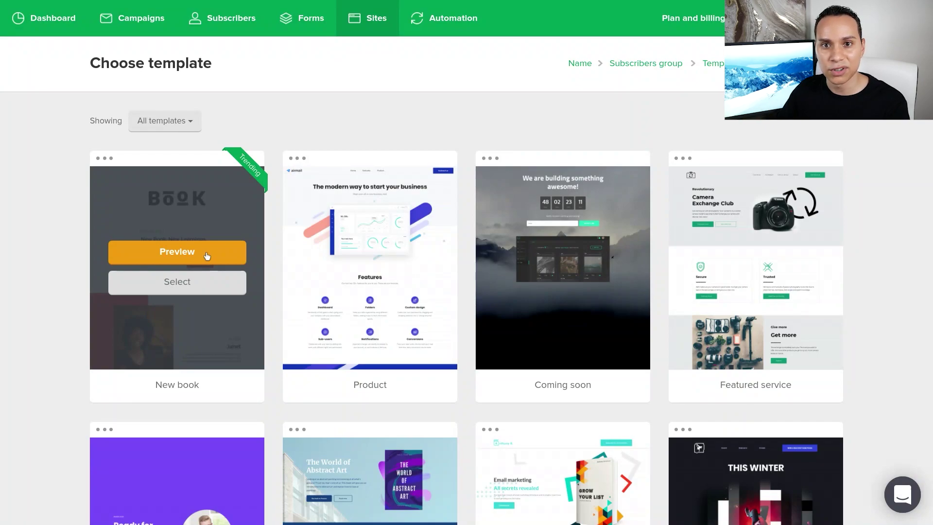
left_click(180, 288)
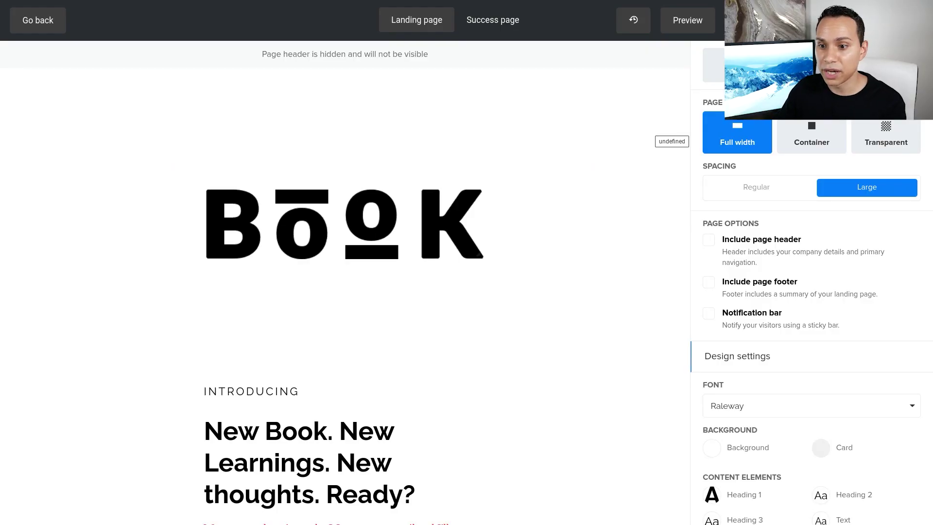
Step: Review the sections of the template's landing page and its success page, returning to the landing page
scroll(433, 257, "down", 15)
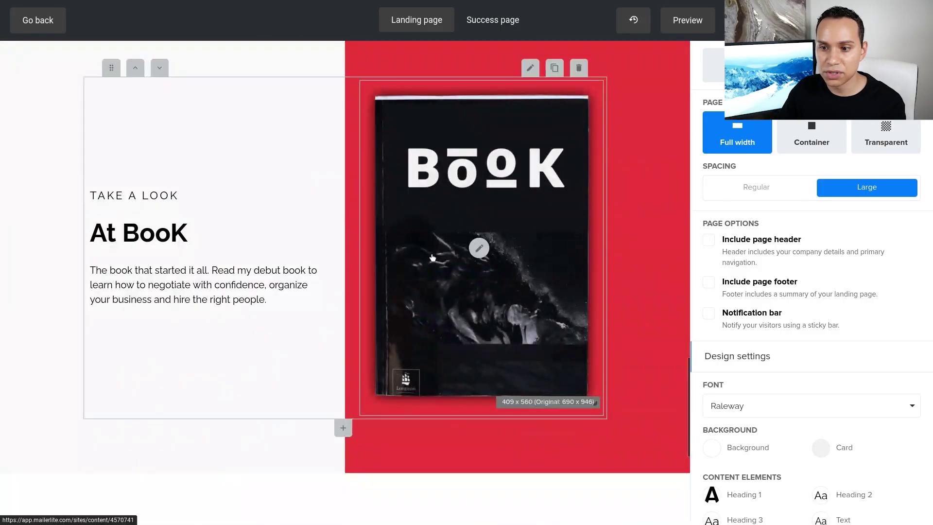
scroll(432, 257, "down", 7)
scroll(432, 257, "up", 9)
scroll(432, 257, "up", 10)
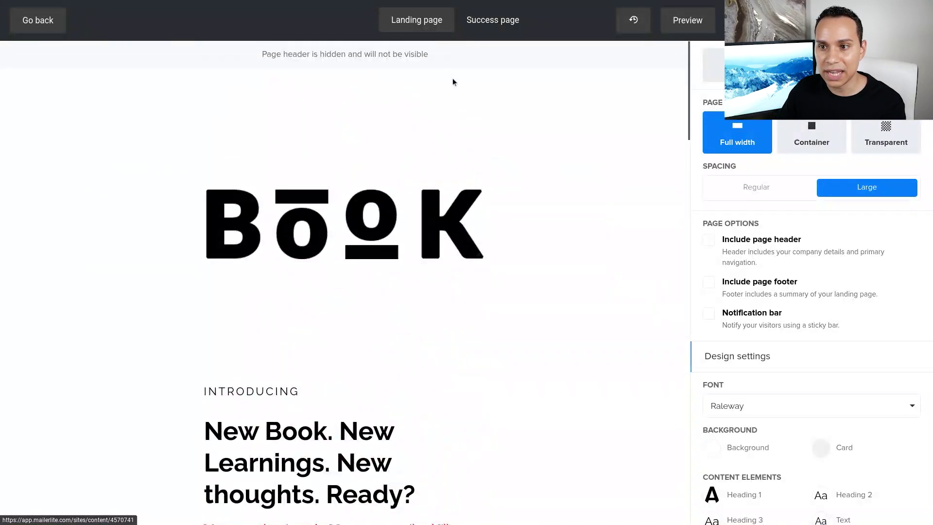
left_click(481, 21)
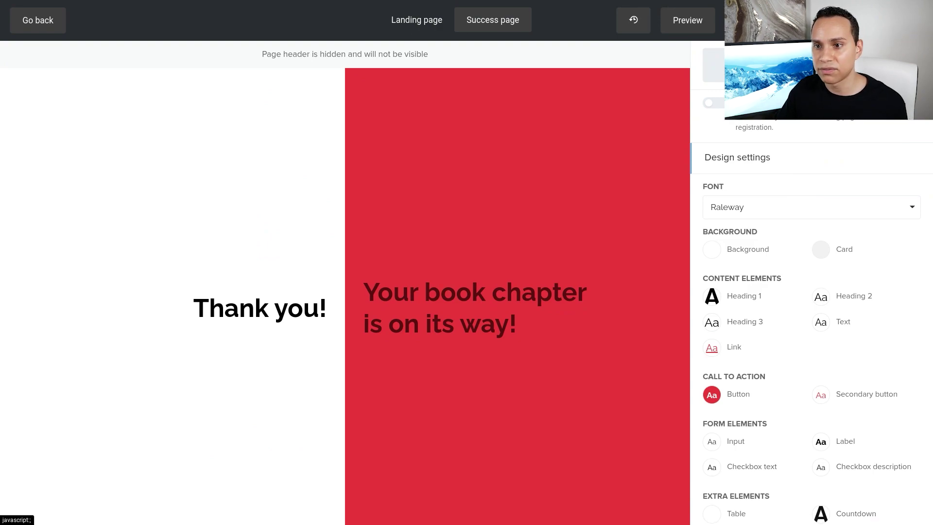
left_click(415, 32)
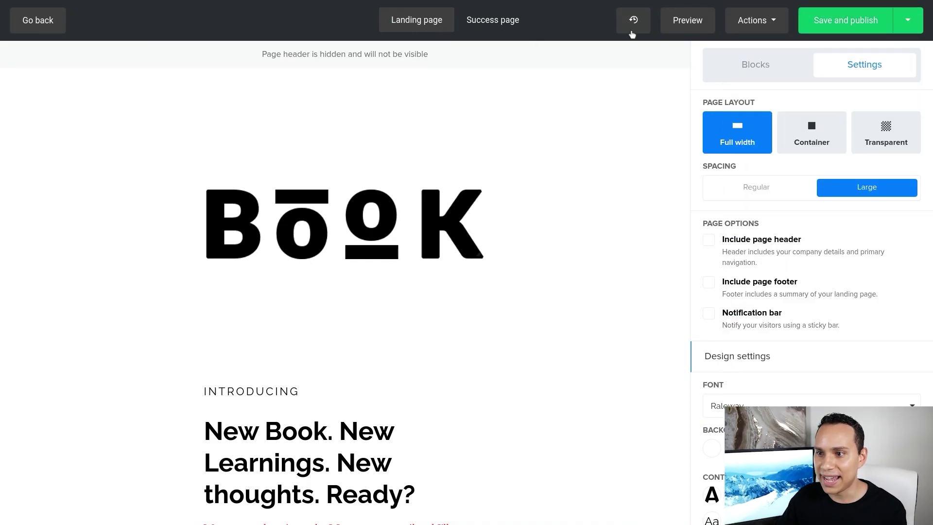
Step: Remove all content blocks from the landing page, entering REMOVE as confirmation
left_click(770, 21)
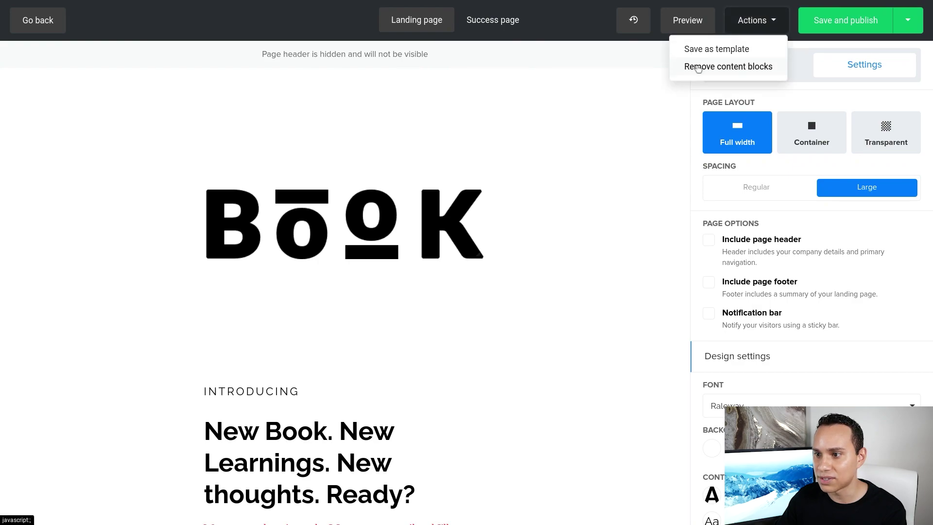
left_click(699, 72)
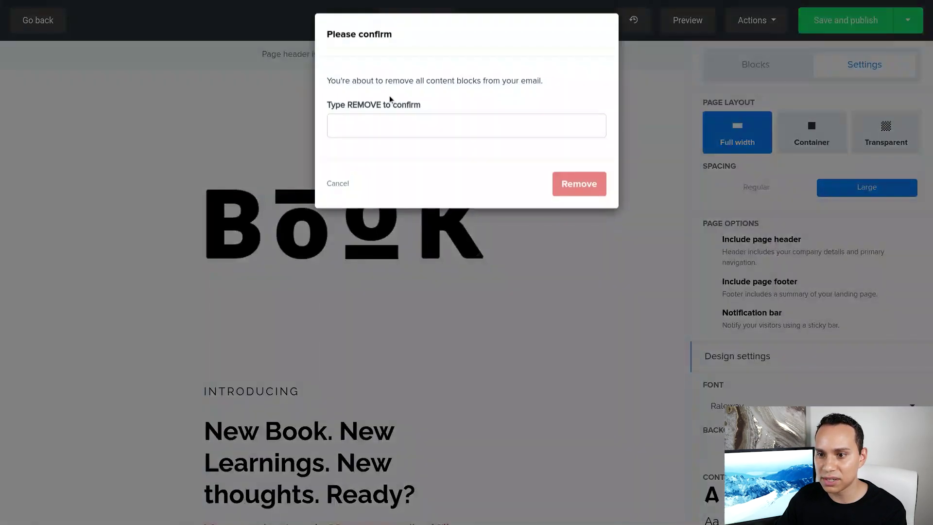
left_click(389, 121)
type("REM")
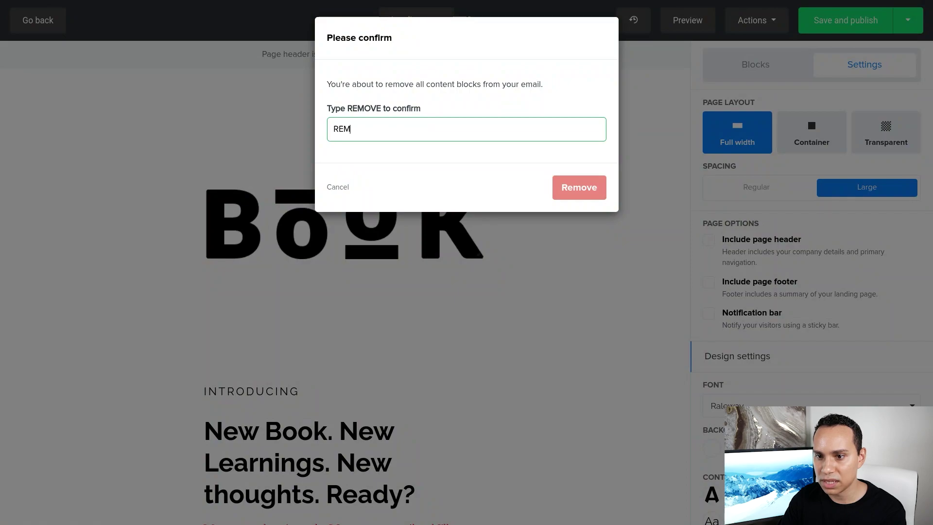
type("OVE")
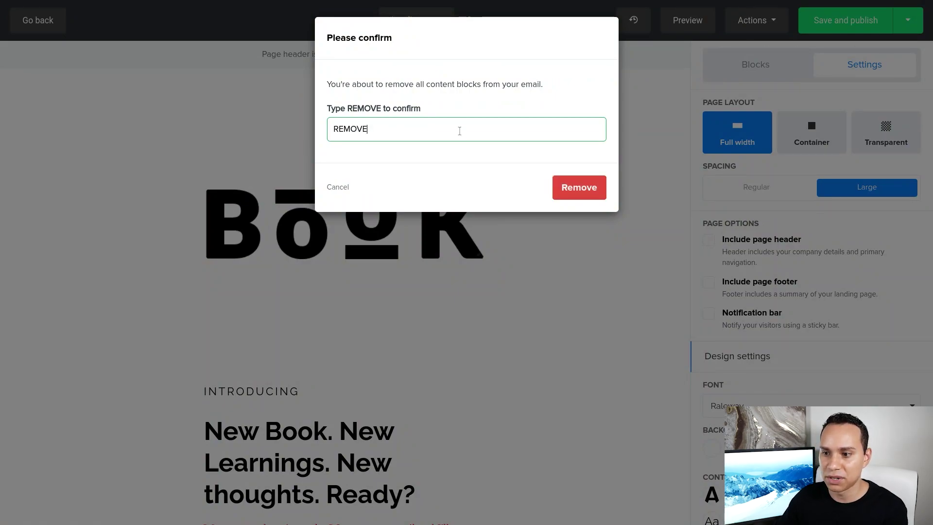
left_click(573, 200)
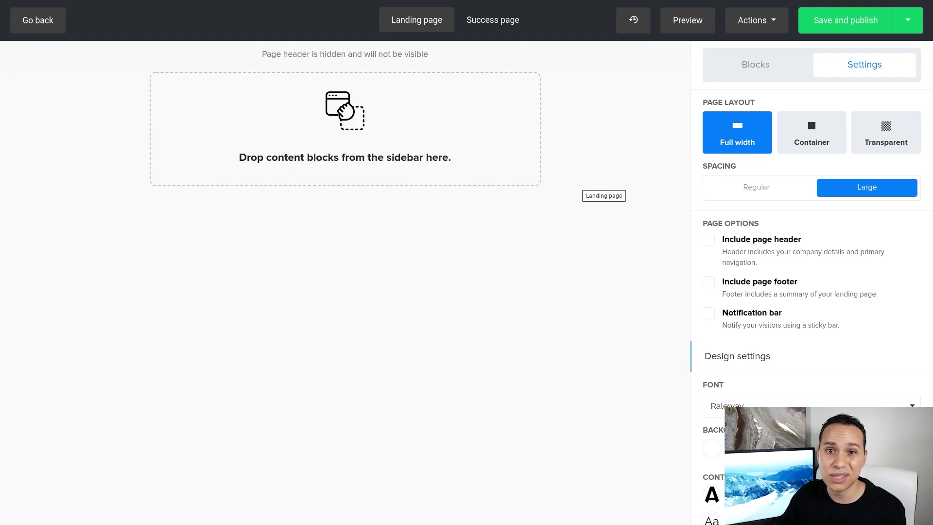
Step: Add three text blocks stacked one below another on the empty landing page
left_click(750, 66)
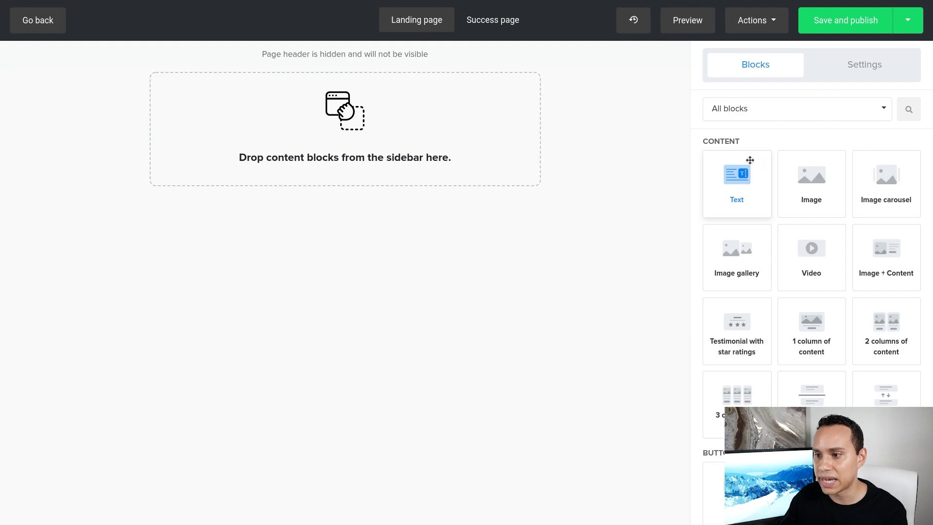
left_click_drag(747, 178, 396, 78)
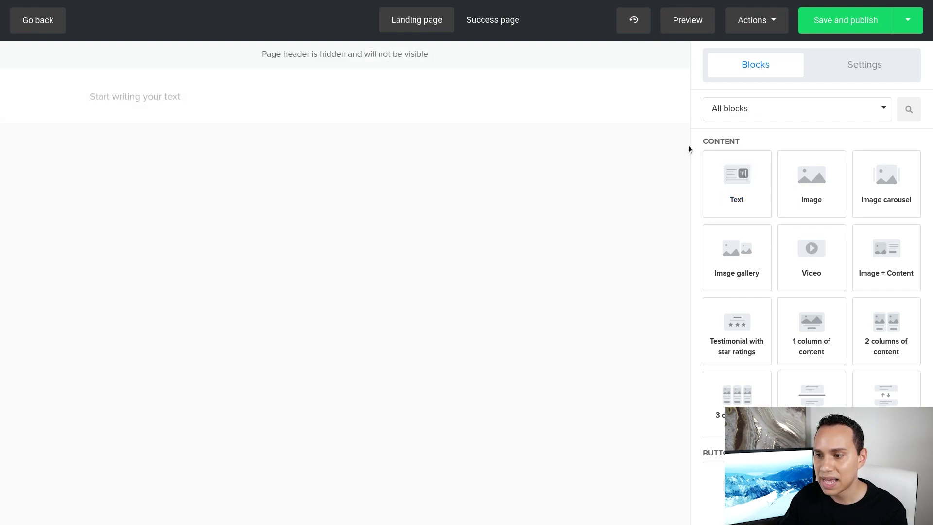
left_click_drag(717, 188, 285, 178)
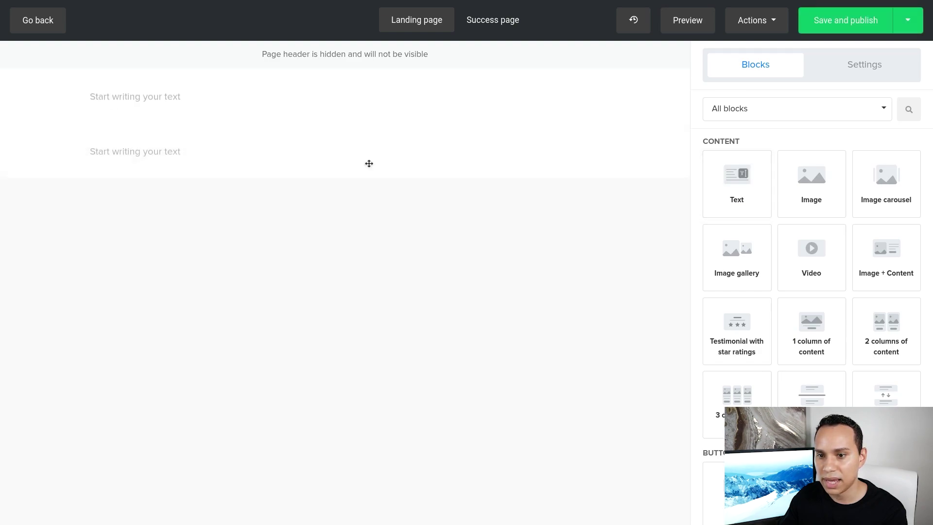
left_click_drag(695, 183, 697, 185)
left_click_drag(319, 156, 346, 209)
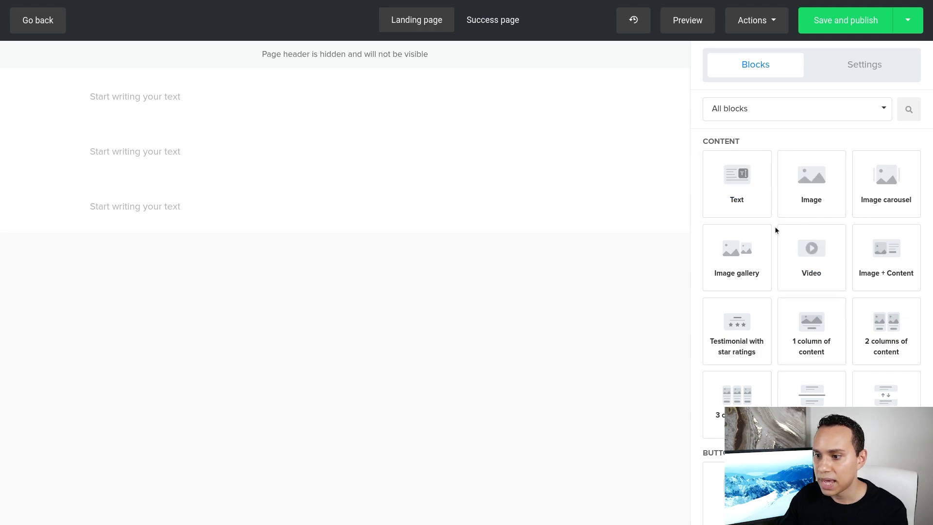
Step: Look through the available blocks and add a Signup form block below the three text blocks
scroll(769, 220, "down", 3)
scroll(769, 220, "down", 6)
scroll(769, 220, "up", 10)
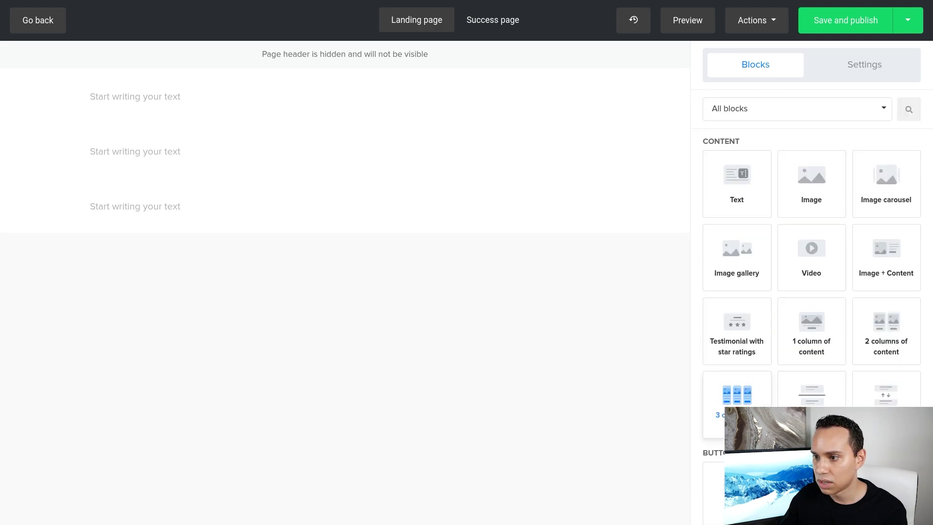
scroll(736, 315, "down", 5)
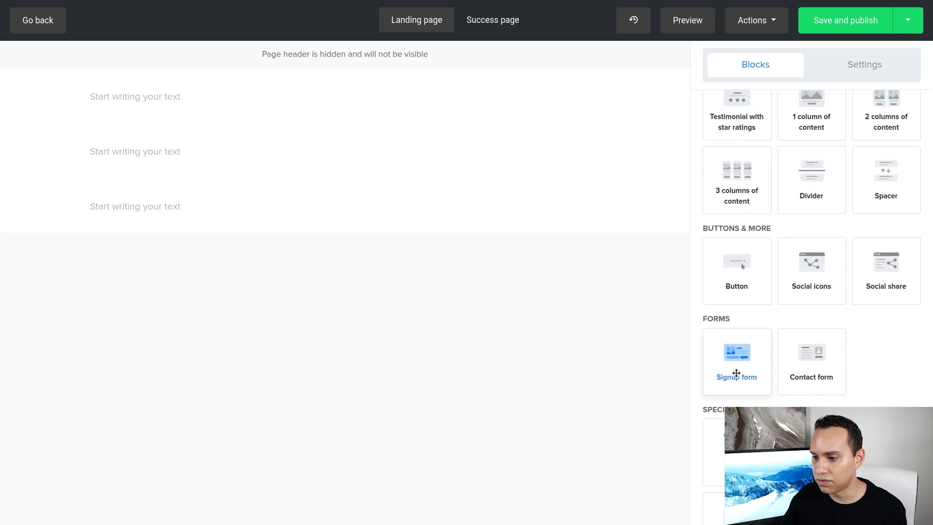
left_click_drag(738, 366, 324, 245)
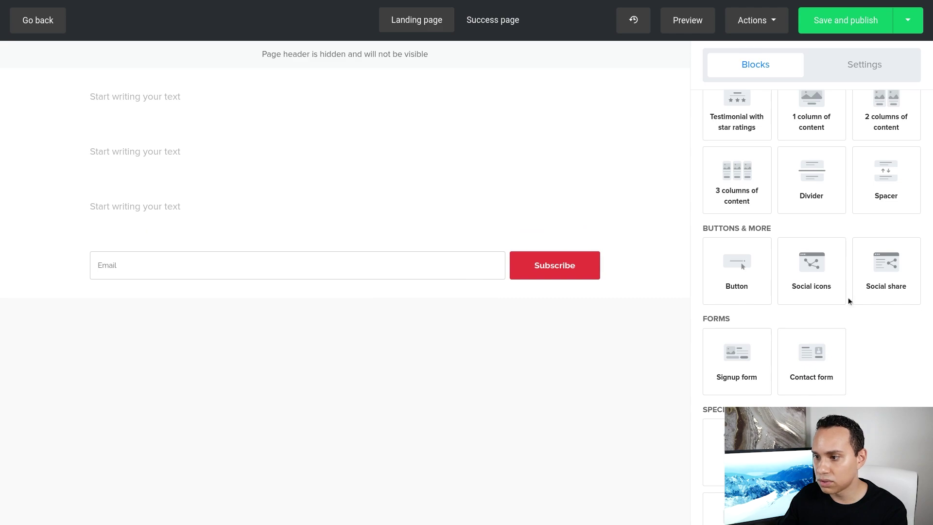
Step: Add an Image + Content block below the signup form and a text block reading "Legal Disclaimer...." beneath it
scroll(845, 296, "up", 5)
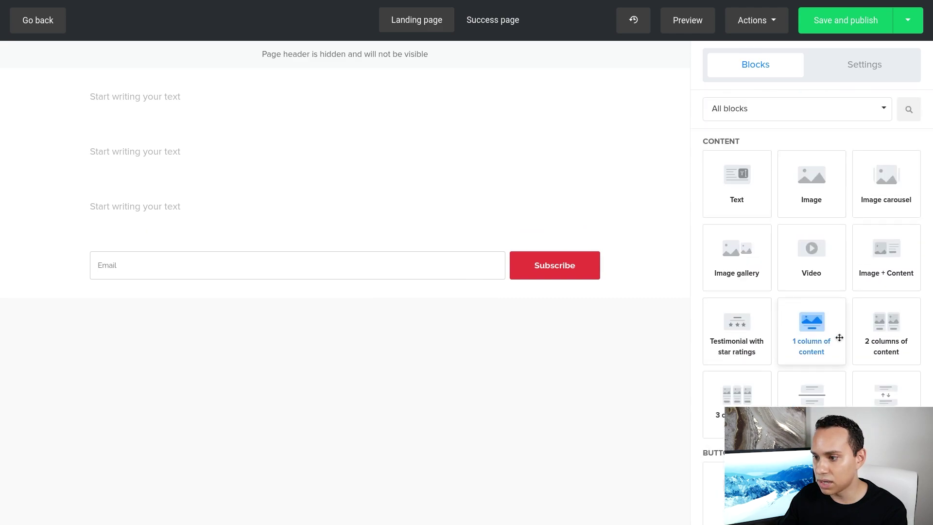
left_click_drag(878, 261, 346, 272)
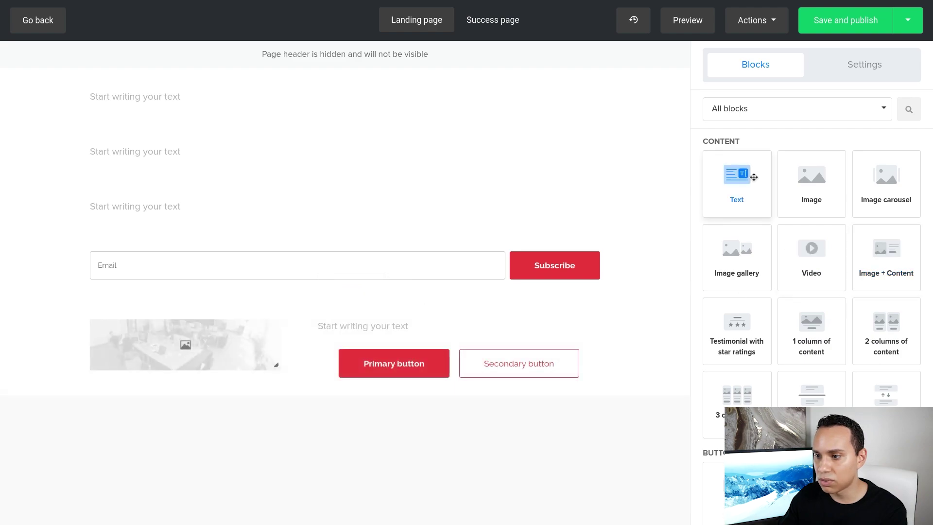
left_click_drag(749, 181, 357, 427)
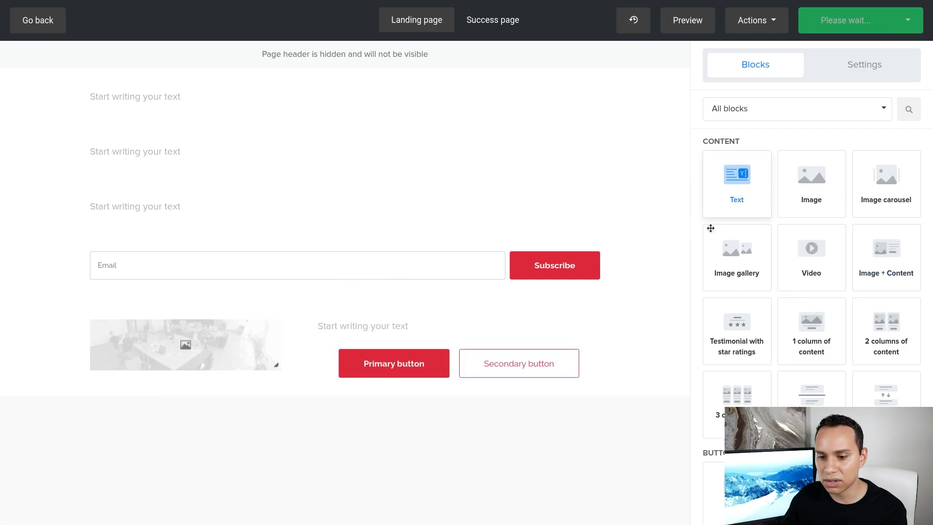
type("Lag")
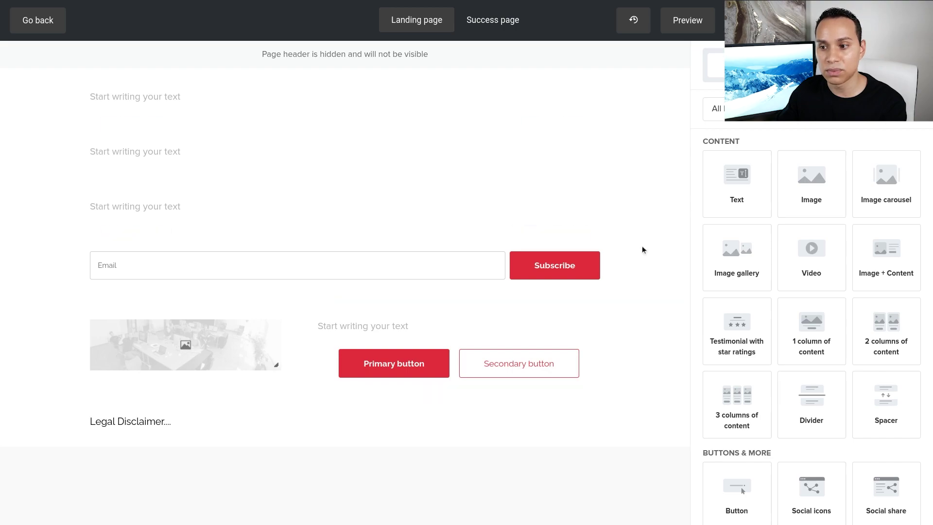
Step: Switch to the Sales Funnel Organizer Template in Google Docs and review its funnel links and landing page copy sections
key("super")
left_click(817, 266)
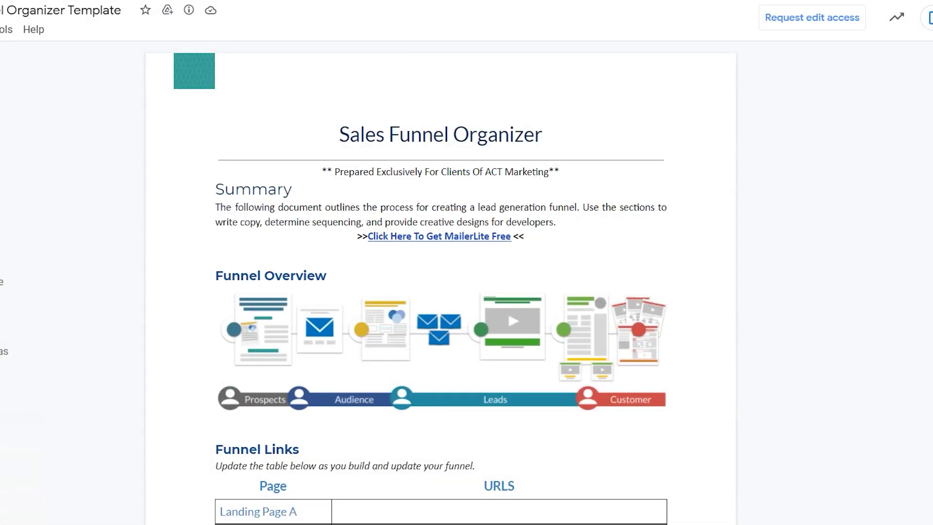
scroll(441, 282, "down", 10)
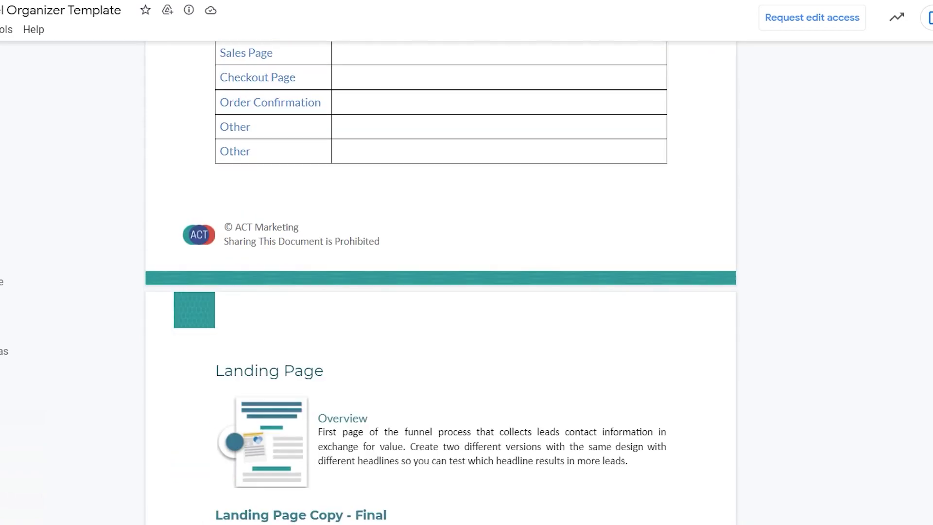
scroll(440, 282, "down", 2)
scroll(440, 281, "down", 10)
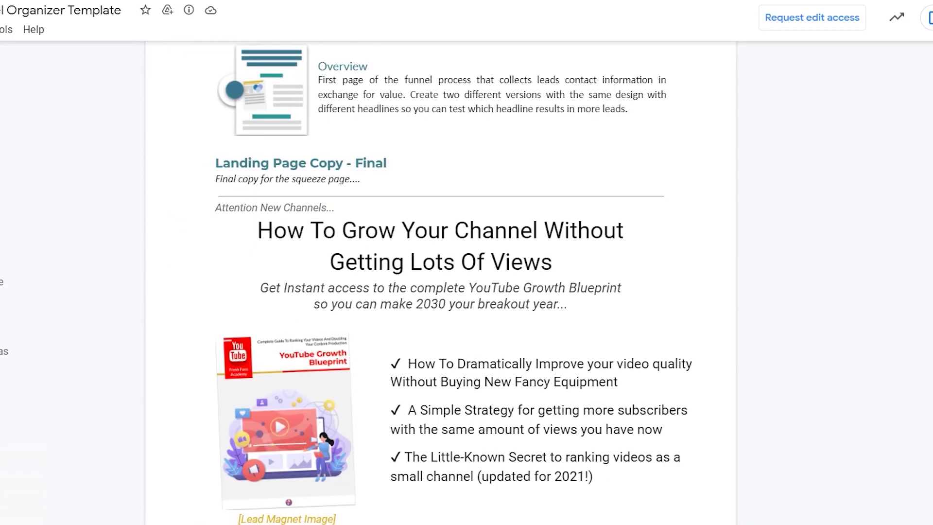
scroll(440, 282, "down", 6)
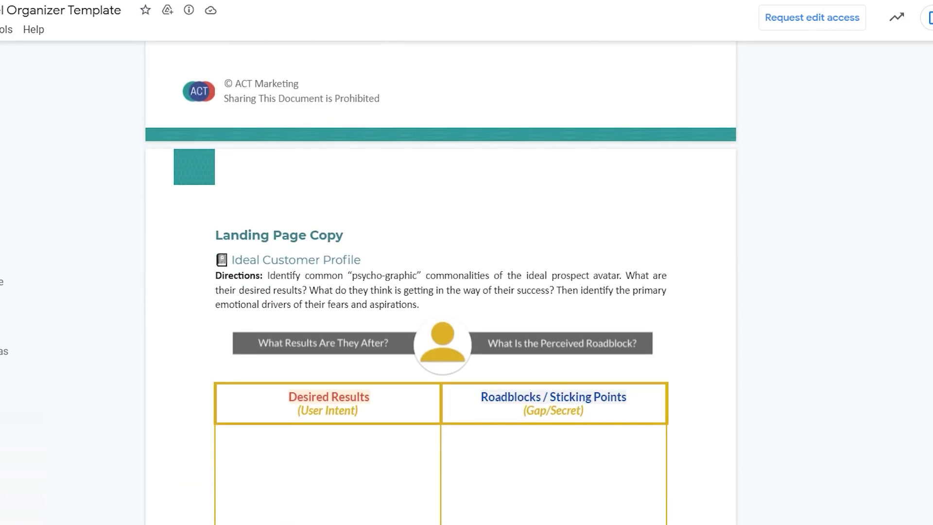
scroll(440, 282, "down", 13)
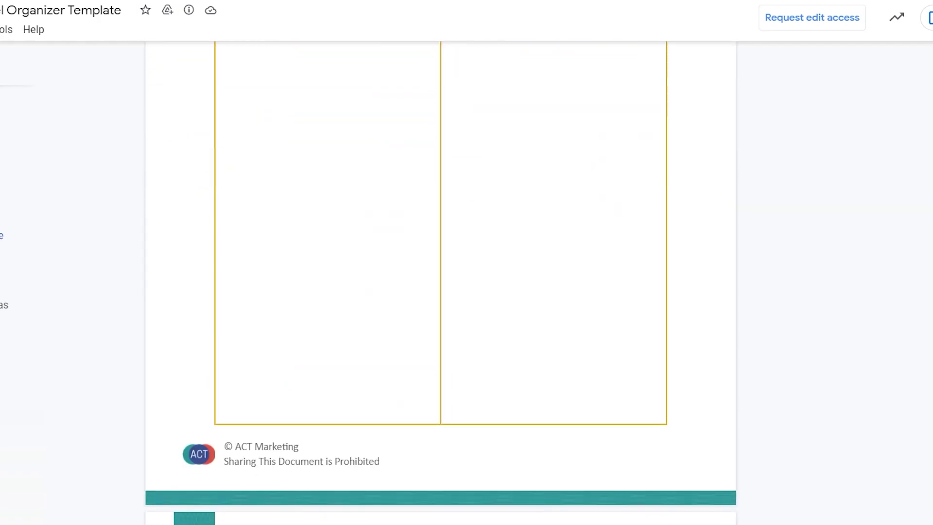
Step: Copy "Attention New Channels..." from the document's final landing page copy into the first text block
scroll(440, 282, "down", 5)
scroll(440, 281, "down", 3)
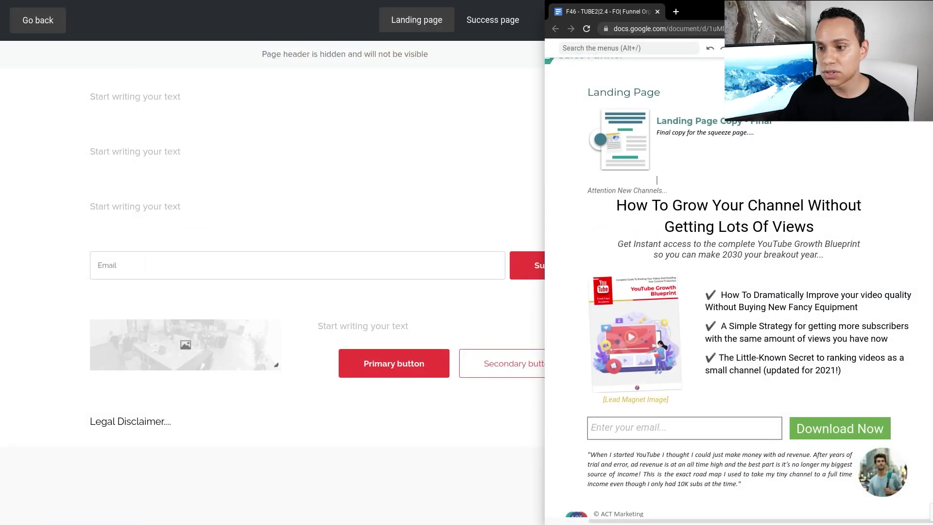
left_click(579, 187)
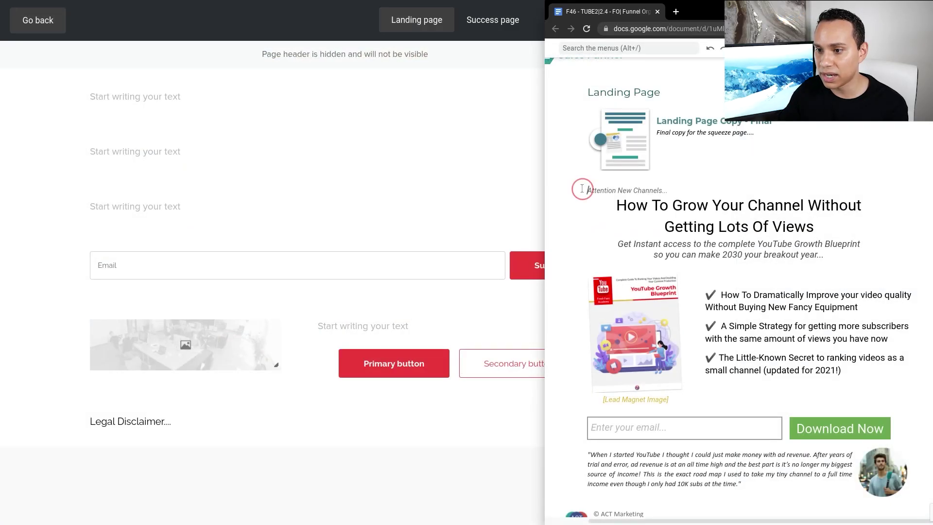
left_click(700, 194, "shift")
key("ctrl+c")
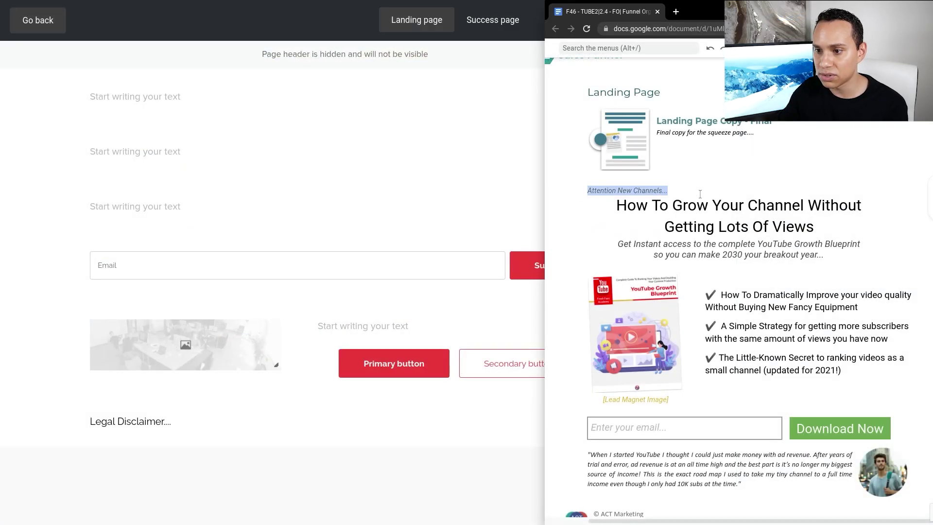
scroll(631, 184, "down", 1)
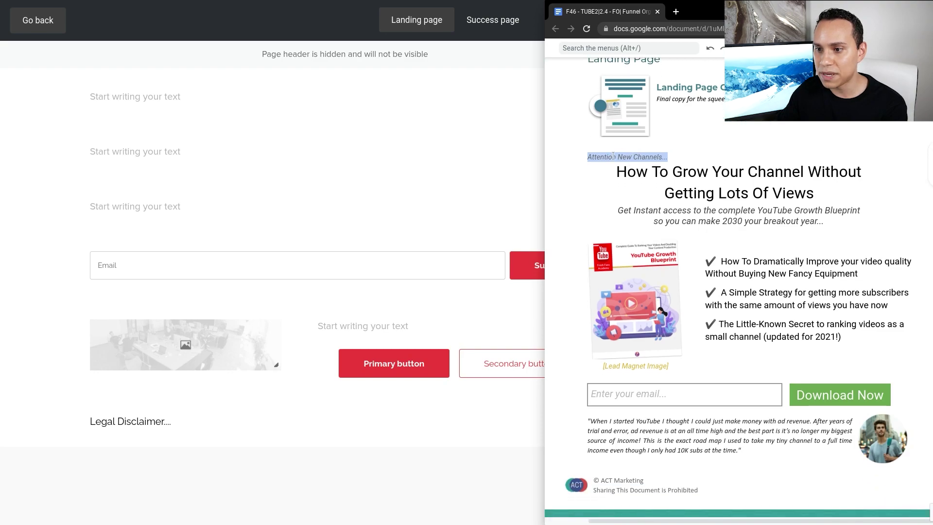
left_click(167, 96)
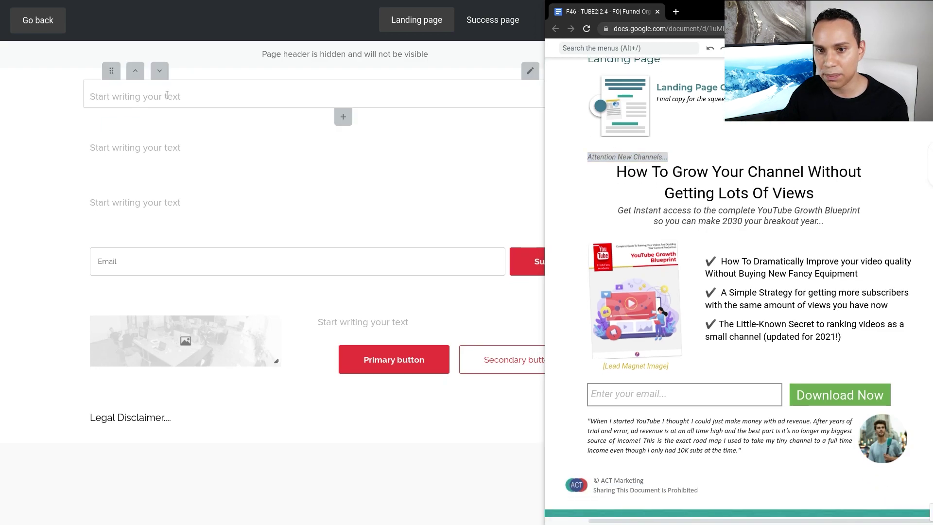
key("ctrl+v")
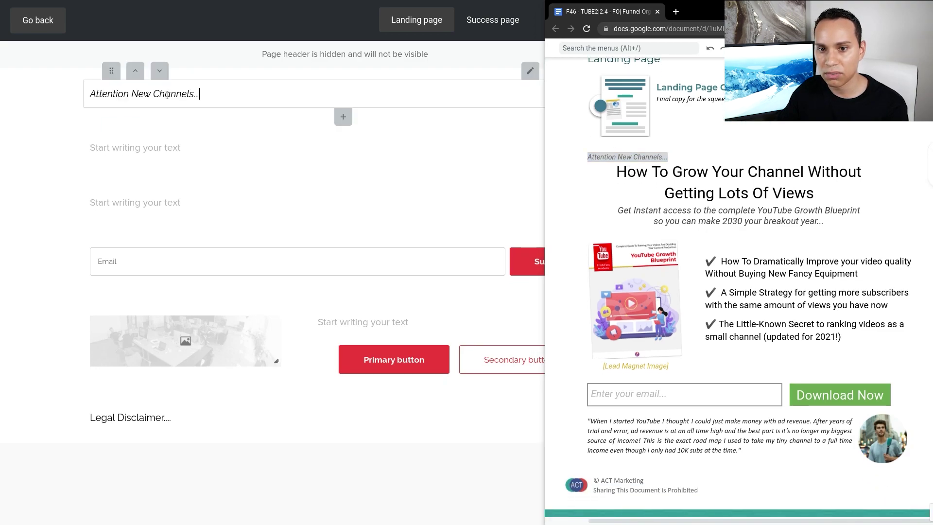
Step: Copy the headline "How To Grow Your Channel Without Getting Lots Of Views" into the second text block, joining it onto one line
left_click(618, 174)
left_click(831, 193, "shift")
key("ctrl+c")
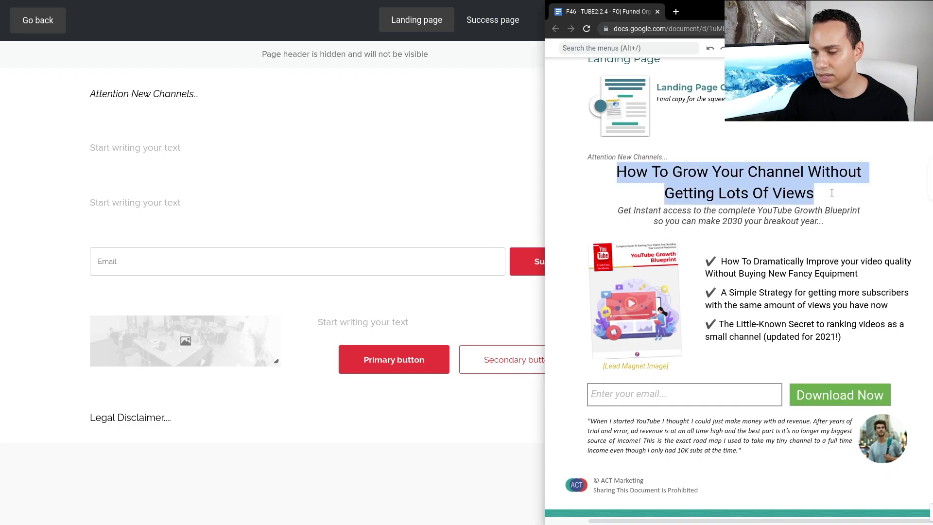
left_click(151, 148)
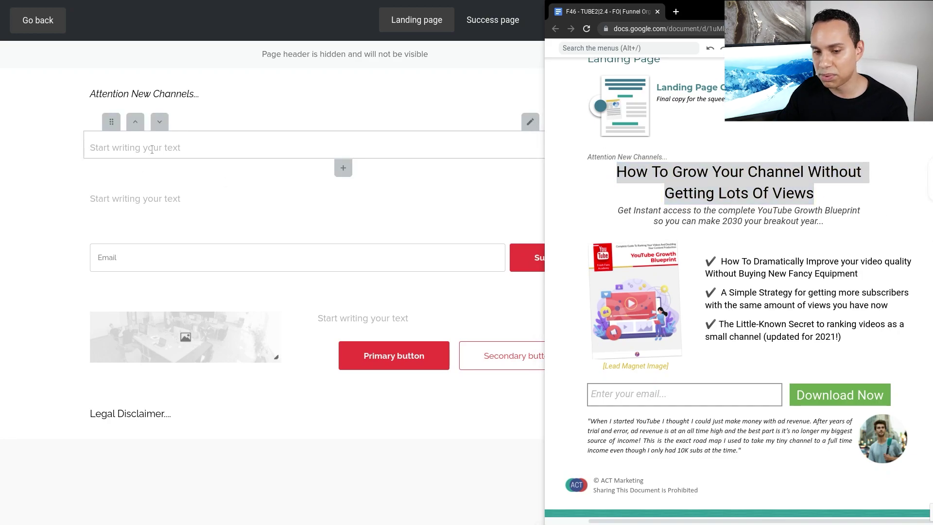
key("ctrl+v")
key("BackSpace")
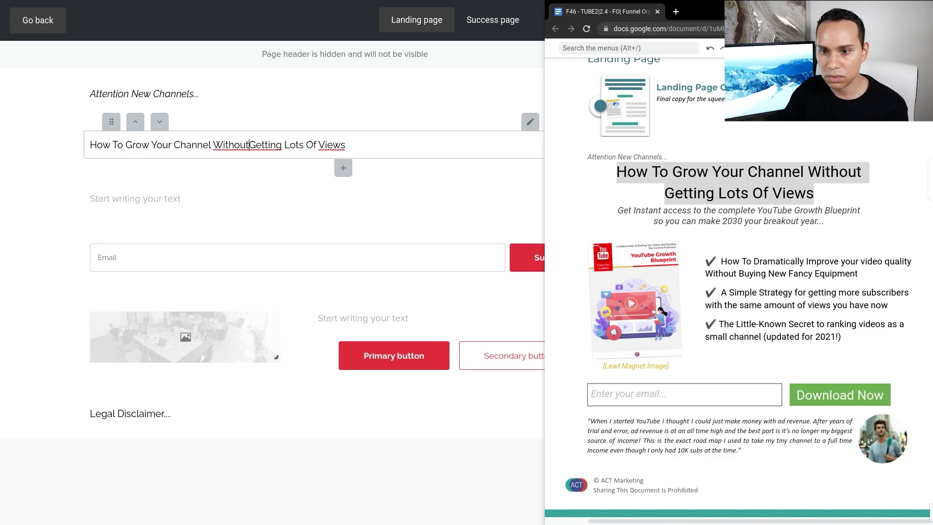
Step: Fill the third text block with "Get Instant access to the complete YouTube Growth Blueprint so you can make 2030 your breakout year..." on one line
left_click(171, 199)
type("Get Instant access to the complete YouTube Growth Blueprint so you can make 2030 your breakout year...")
key("BackSpace")
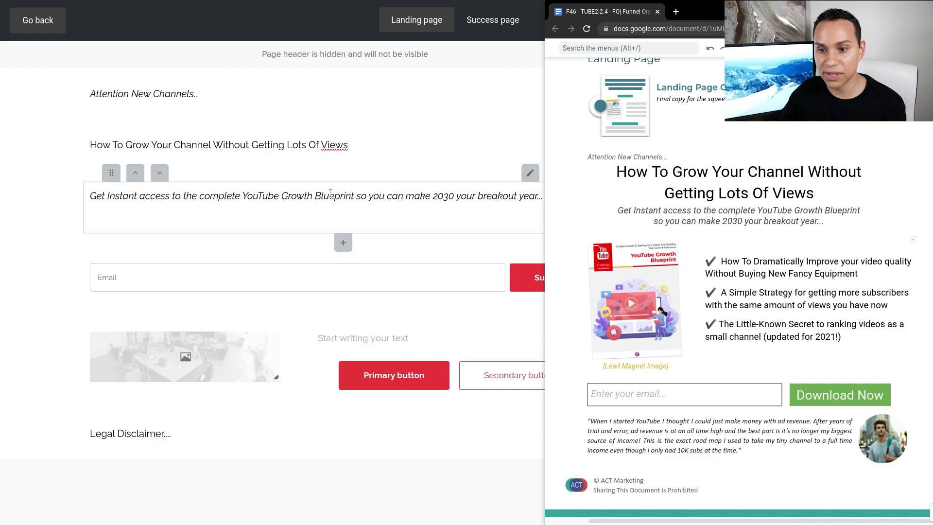
Step: Add an Image + Content block below the subheadline and copy the document's three check-marked benefits into its text area
left_click(342, 242)
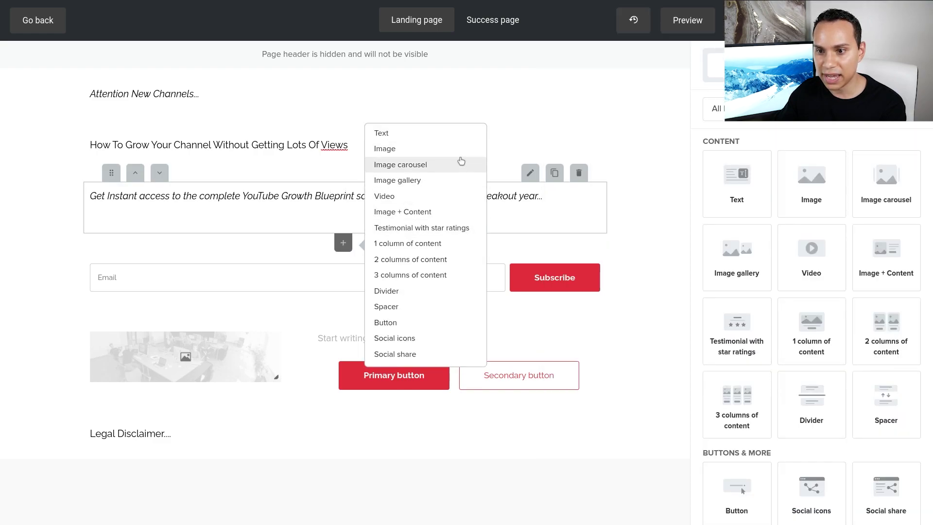
left_click(445, 213)
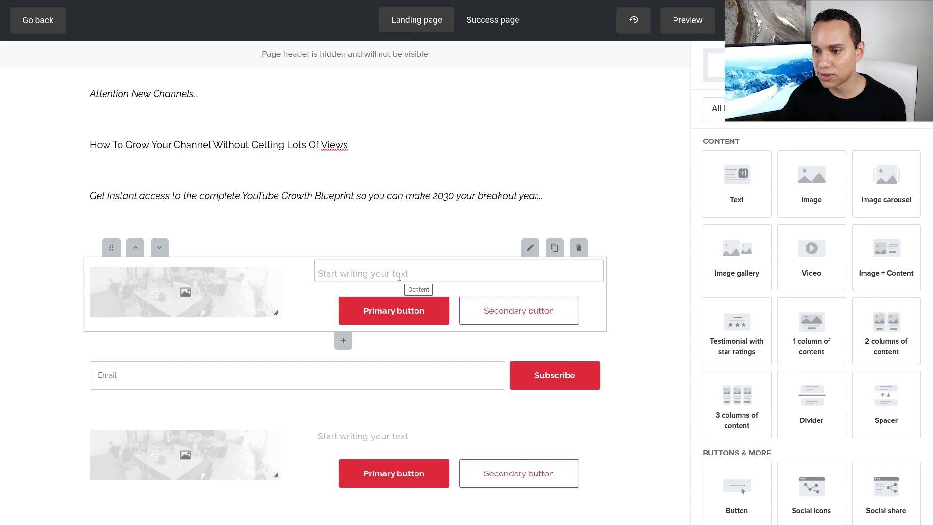
key("alt+Tab")
left_click(850, 336, "shift")
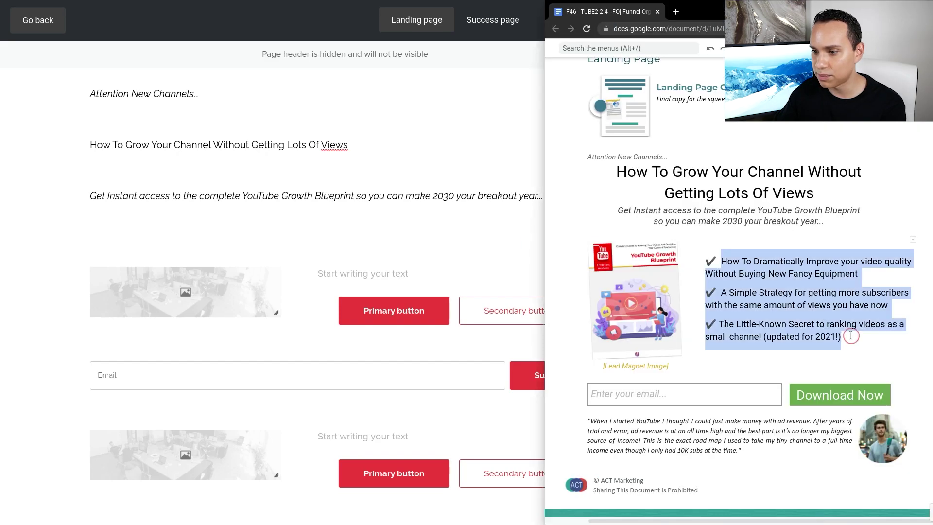
left_click(850, 339)
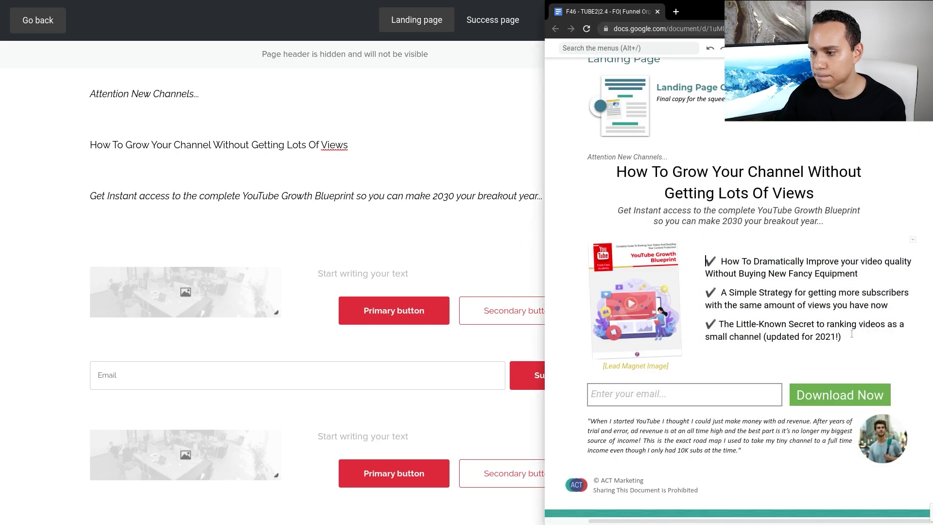
left_click(705, 261, "shift")
key("ctrl+c")
left_click(381, 273)
key("ctrl+v")
Step: Copy the quoted "When I started YouTube" testimonial from the document into the text area of the Image + Content block below the signup form
left_click(587, 421)
left_click(741, 450, "shift")
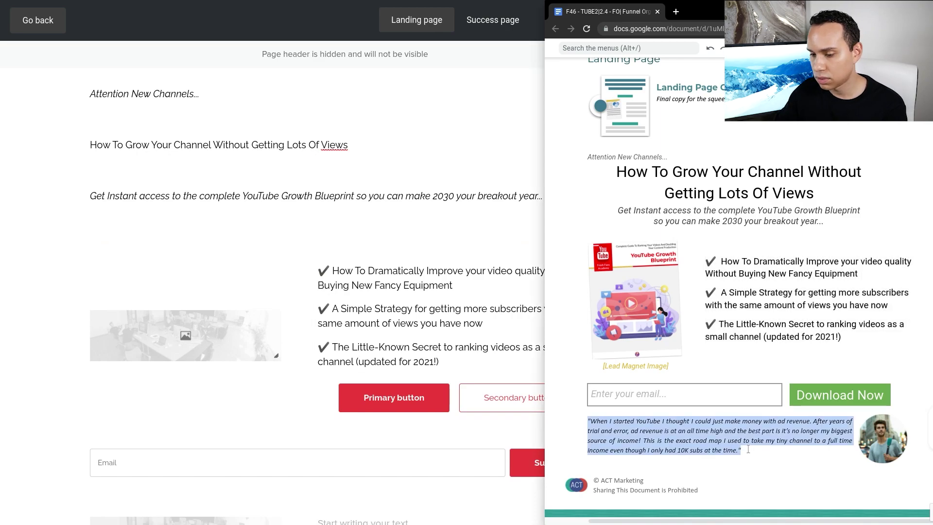
key("ctrl+c")
scroll(360, 400, "down", 3)
left_click(360, 400)
key("ctrl+v")
scroll(368, 335, "up", 3)
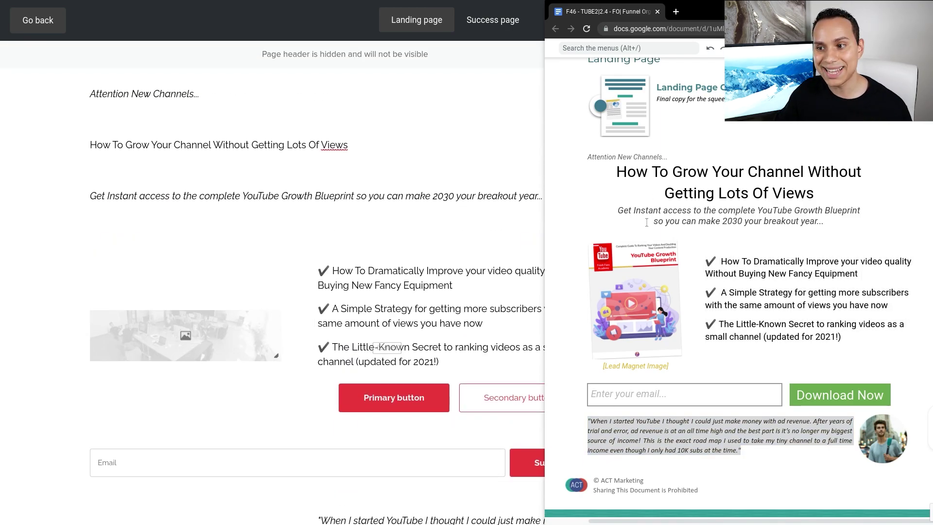
left_click(365, 140)
right_click(337, 146)
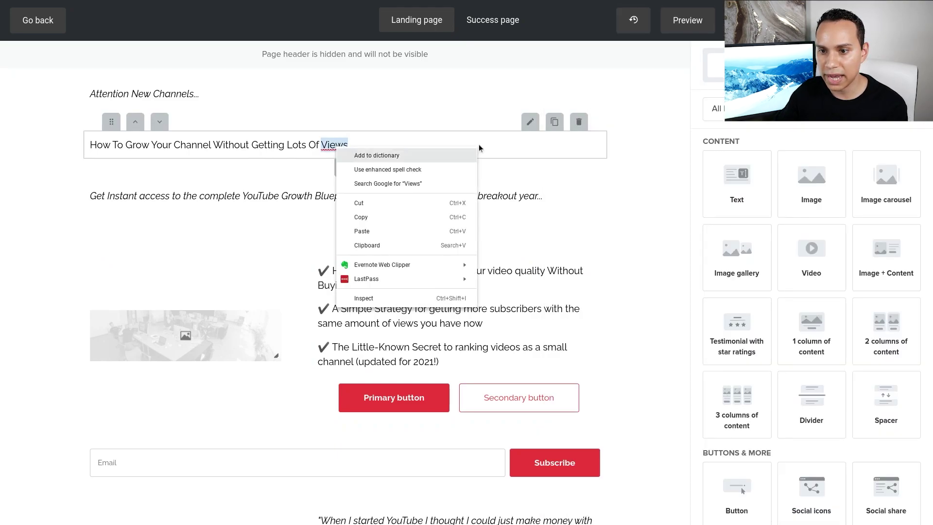
left_click(542, 145)
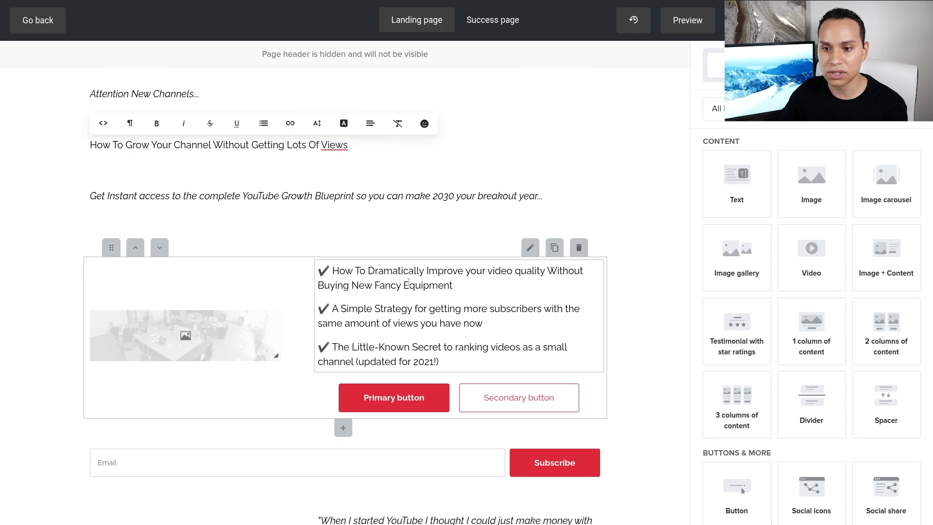
scroll(342, 152, "down", 4)
scroll(342, 152, "up", 4)
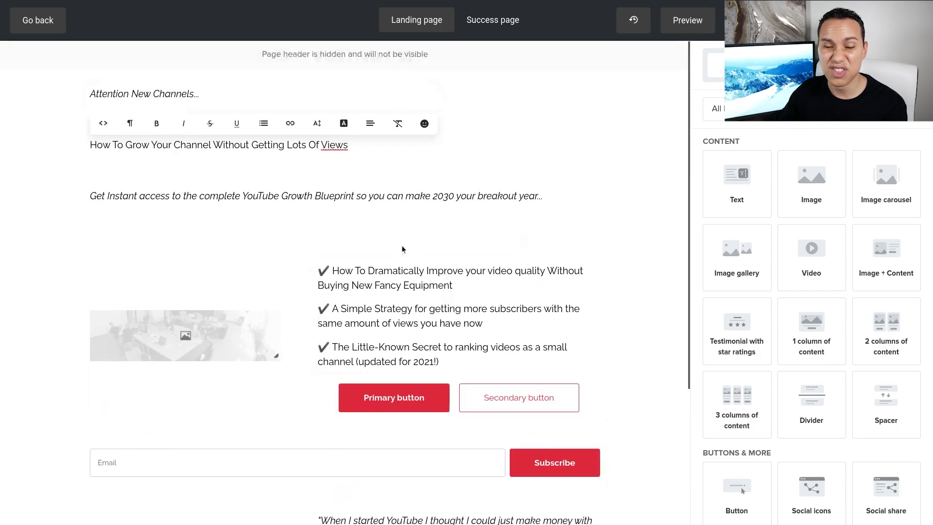
left_click(249, 95)
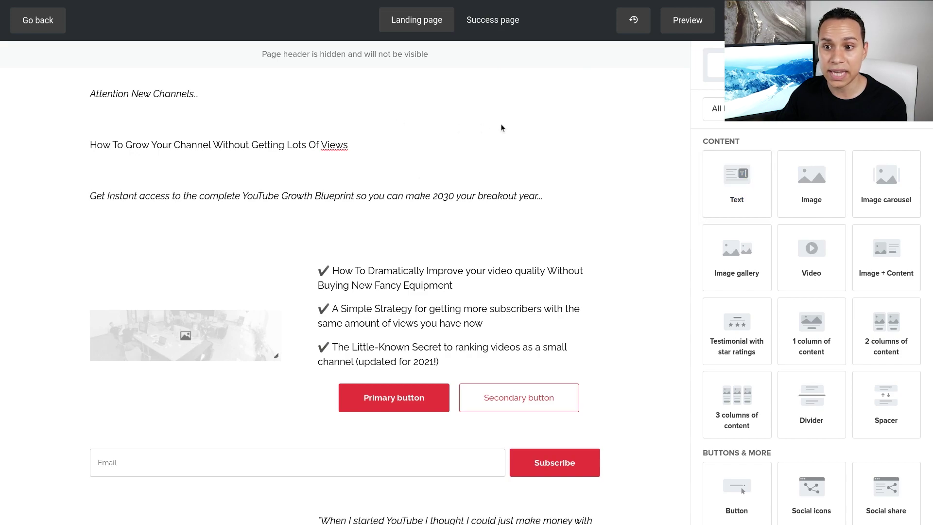
Step: Set the font of the page's Text content element to Roboto in the design settings and save it
left_click(864, 64)
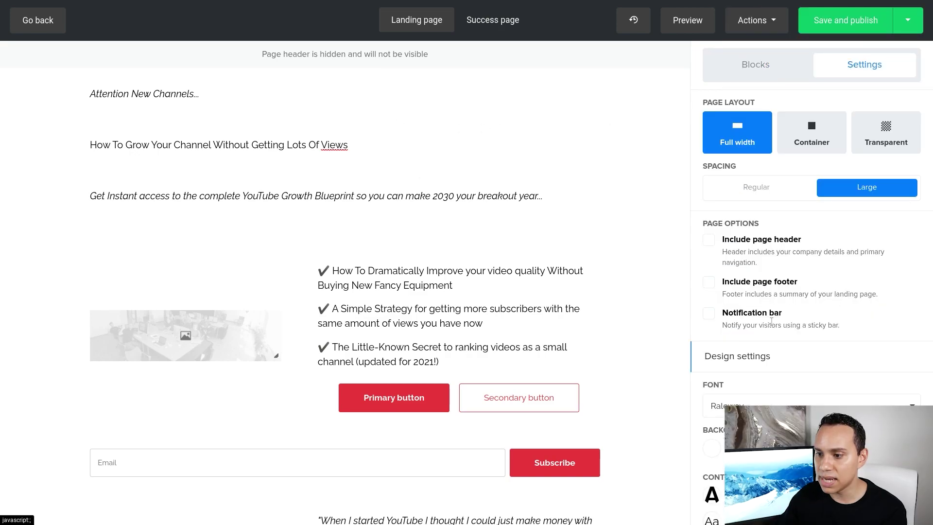
scroll(770, 321, "down", 3)
scroll(770, 320, "down", 2)
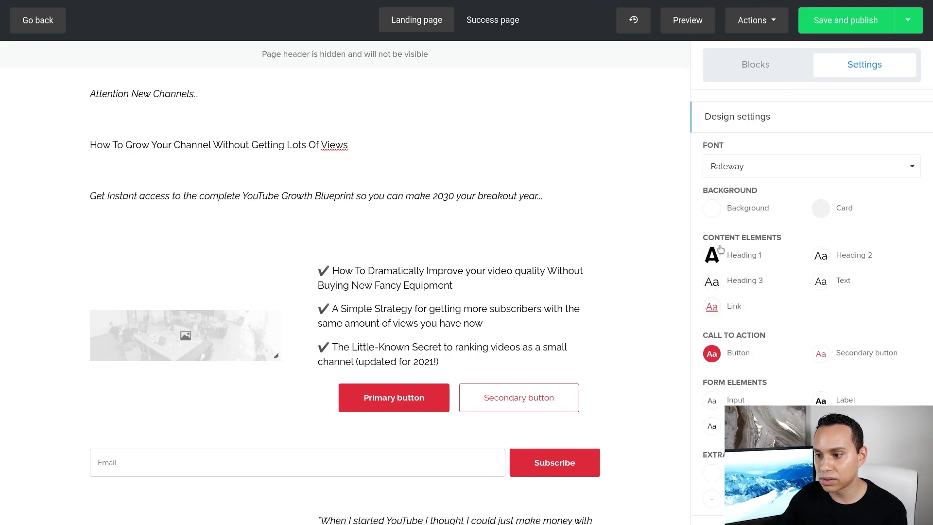
left_click(843, 281)
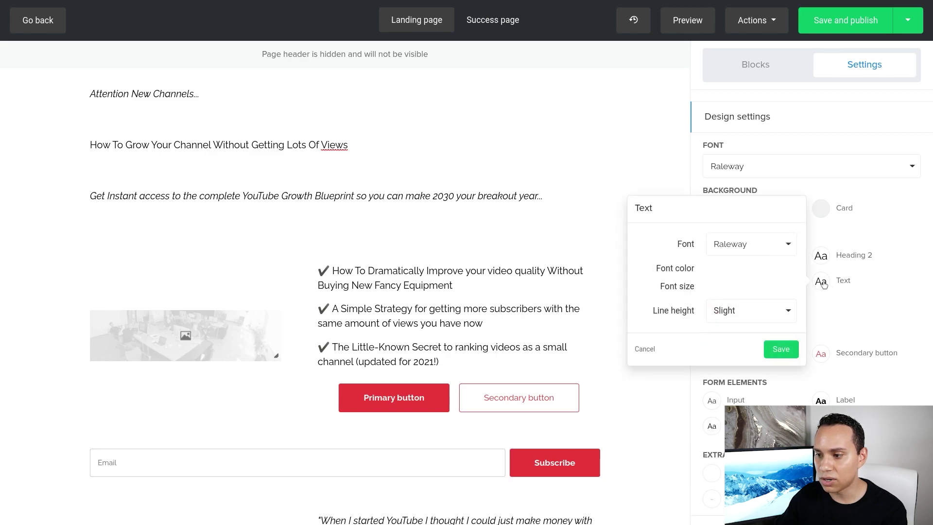
left_click(751, 251)
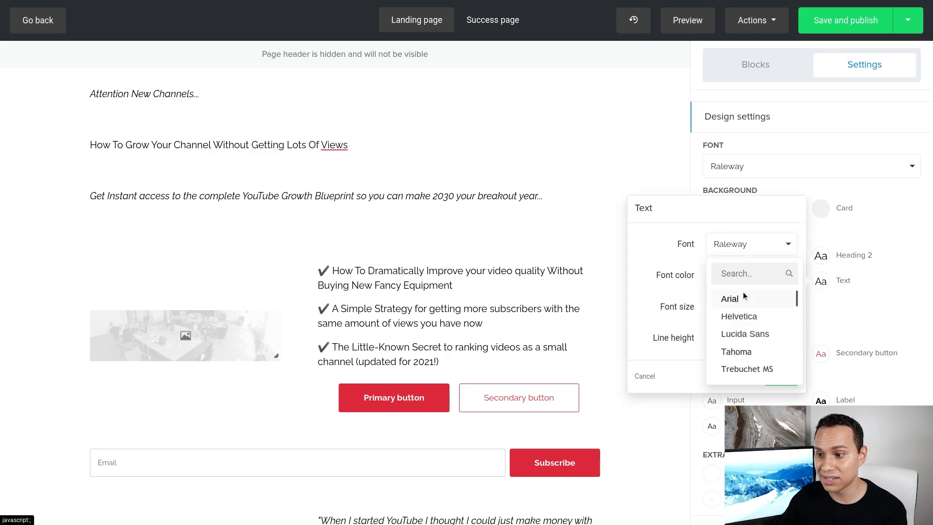
scroll(754, 316, "down", 3)
scroll(753, 320, "down", 2)
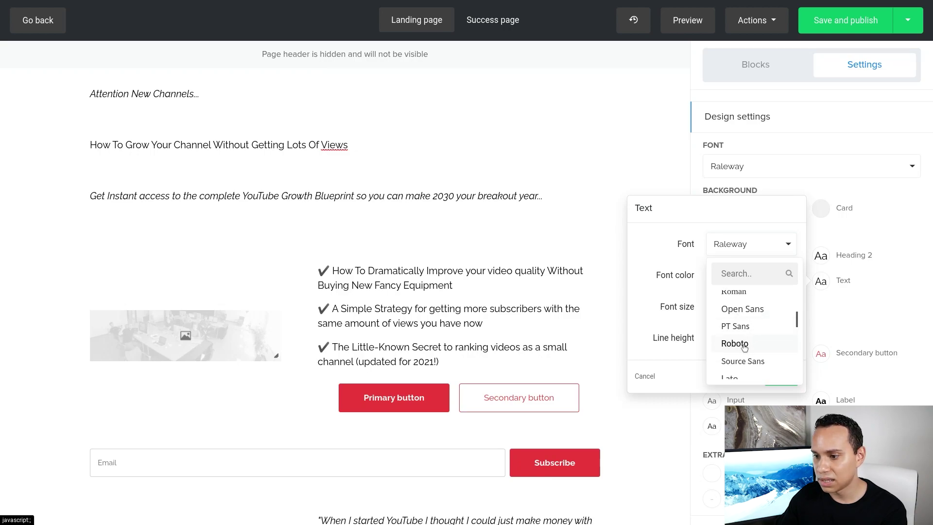
left_click(744, 344)
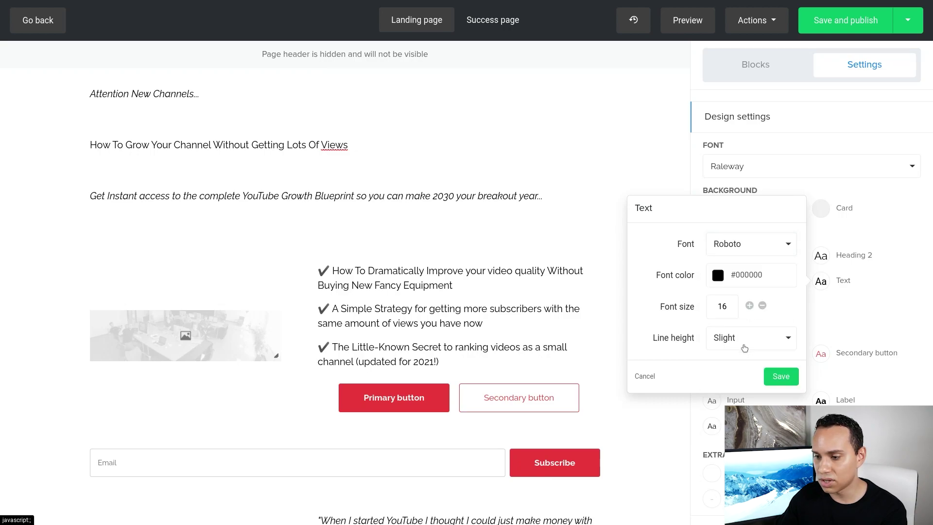
left_click(781, 377)
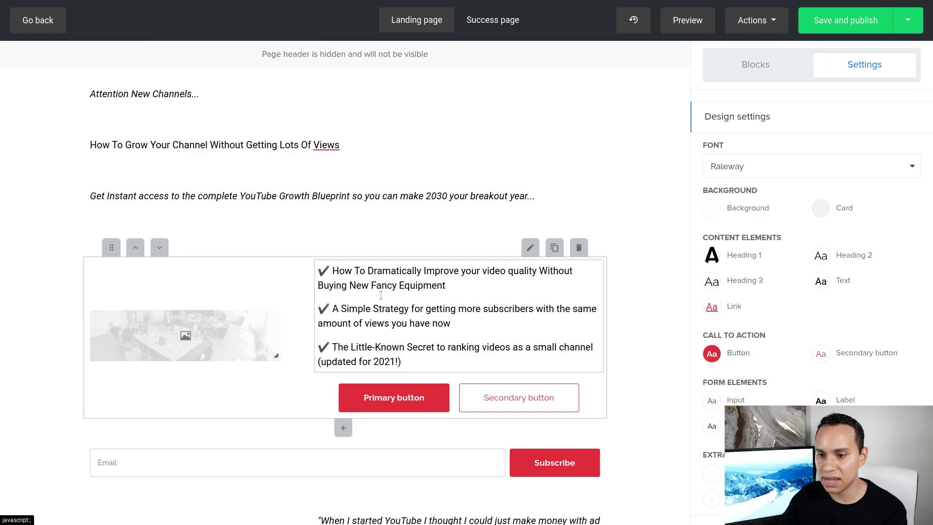
Step: Set the Card background colour to white (#ffffff) in the design settings and save it
scroll(379, 292, "down", 3)
scroll(383, 391, "up", 3)
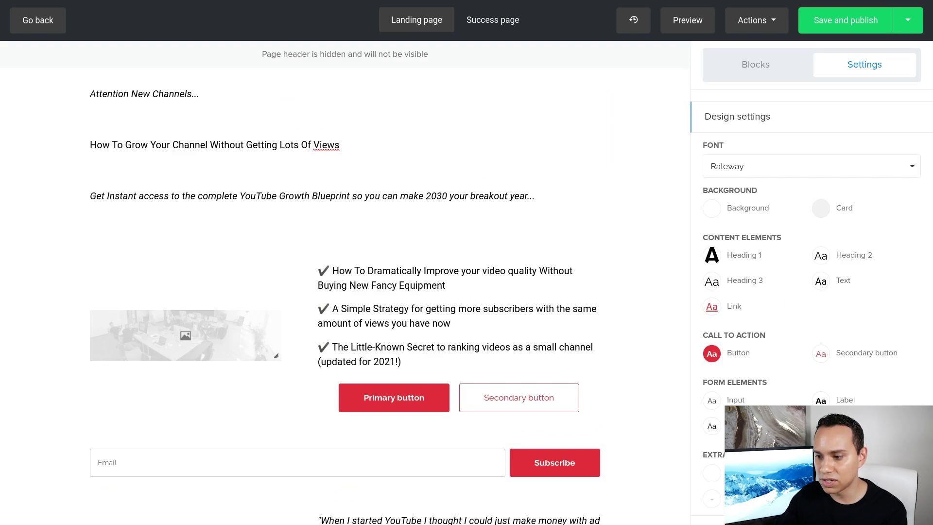
left_click(819, 209)
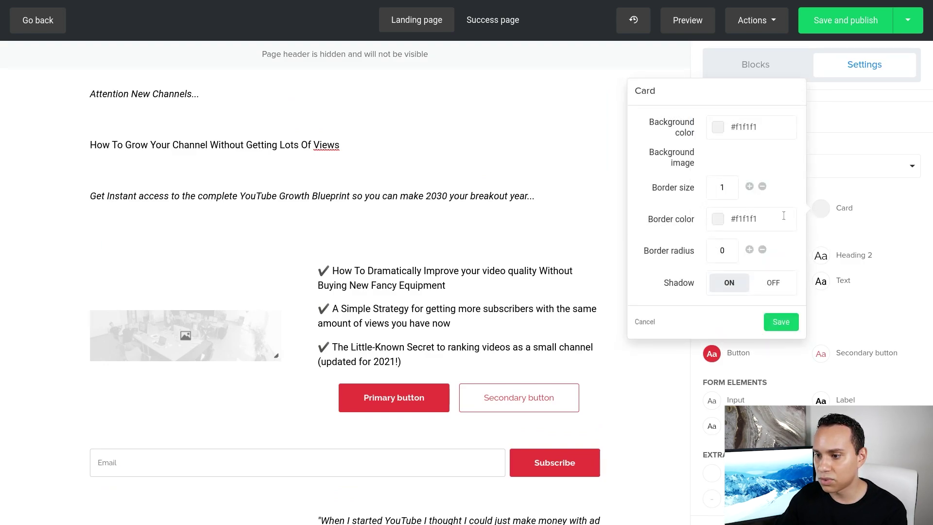
left_click(718, 128)
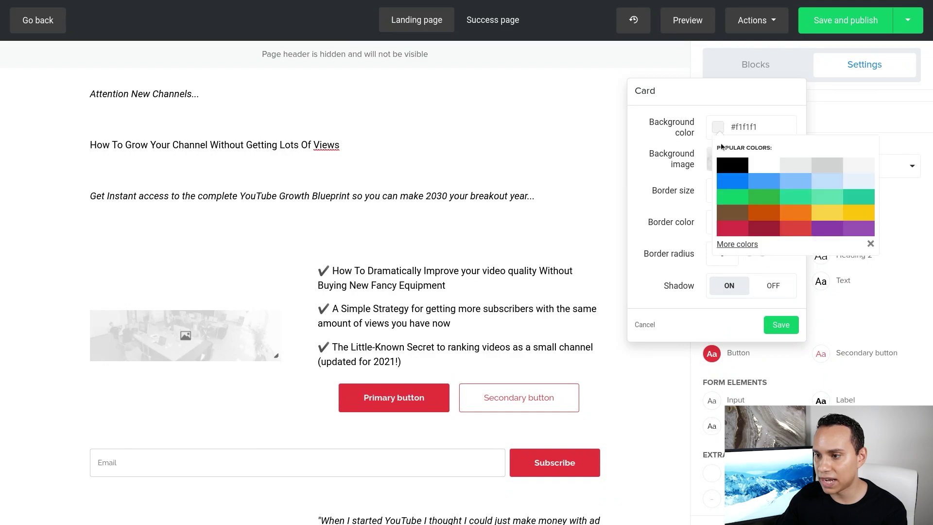
left_click(762, 165)
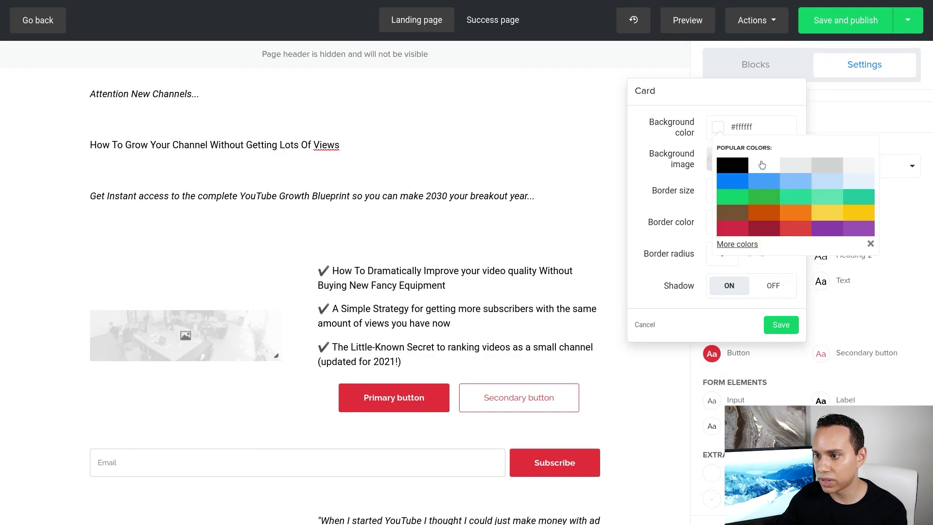
left_click(781, 324)
scroll(492, 387, "down", 3)
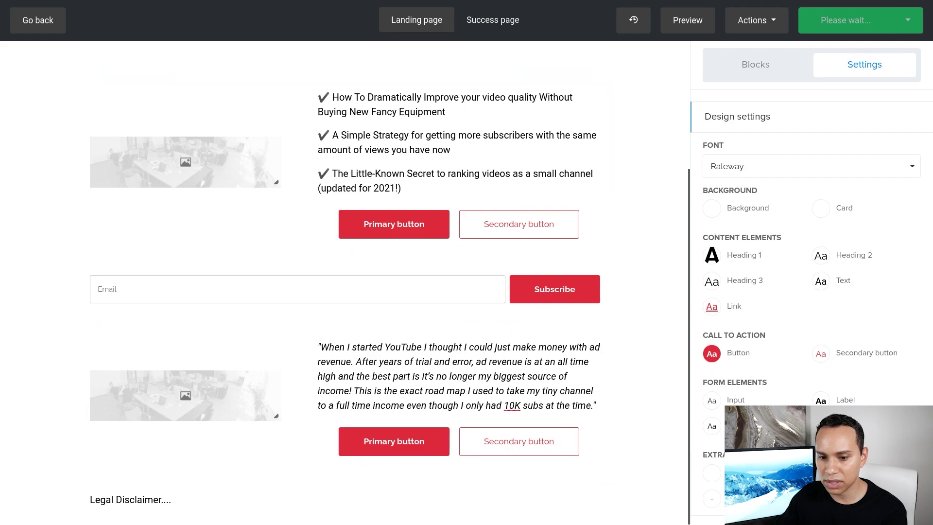
scroll(450, 197, "up", 3)
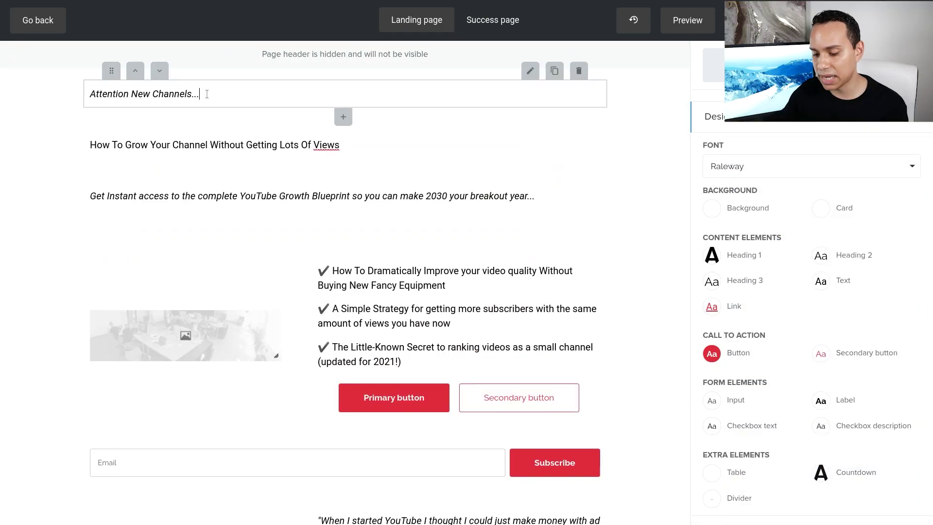
Step: Set the font size of the "Attention New Channels..." line to 12px
triple_click(207, 94)
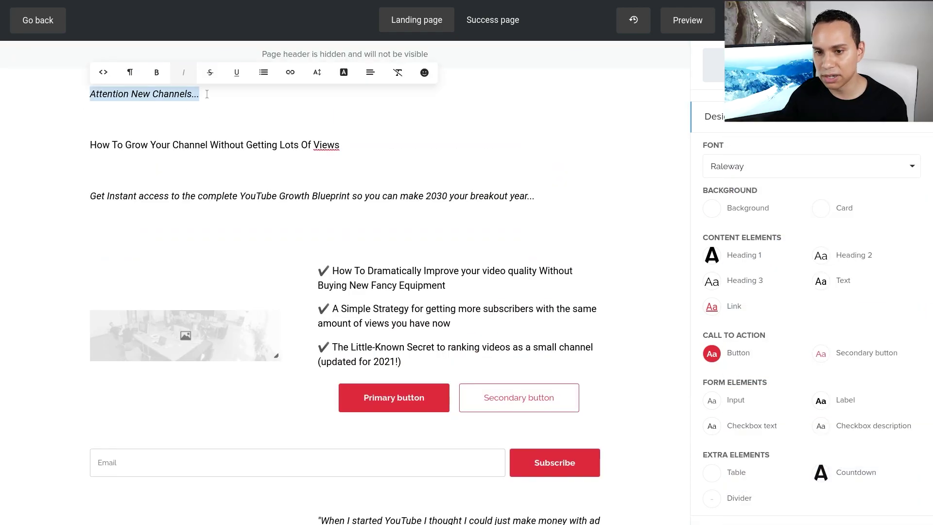
left_click(350, 74)
left_click(409, 105)
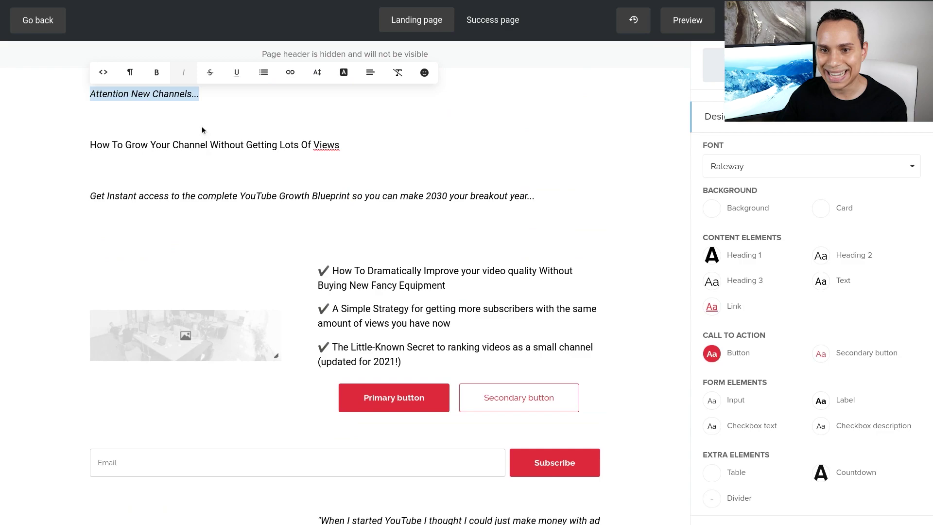
left_click(199, 106)
triple_click(208, 94)
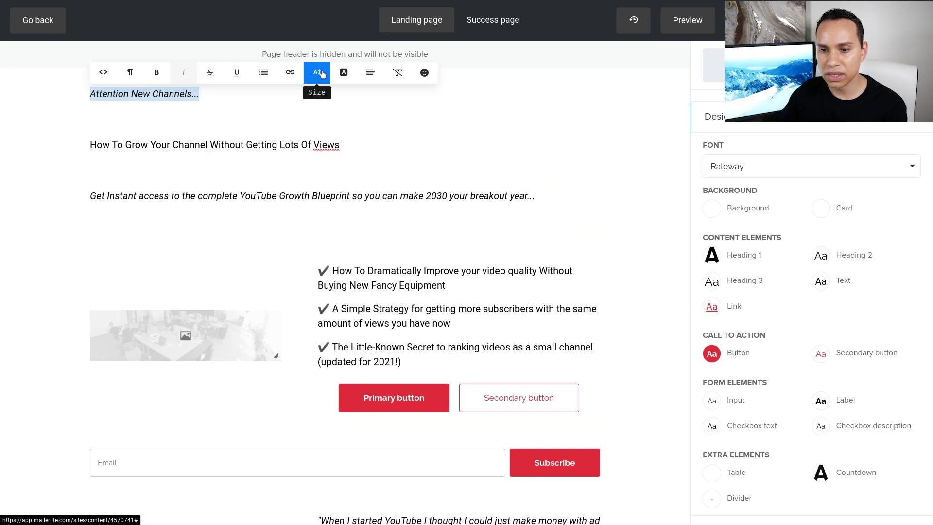
left_click(316, 72)
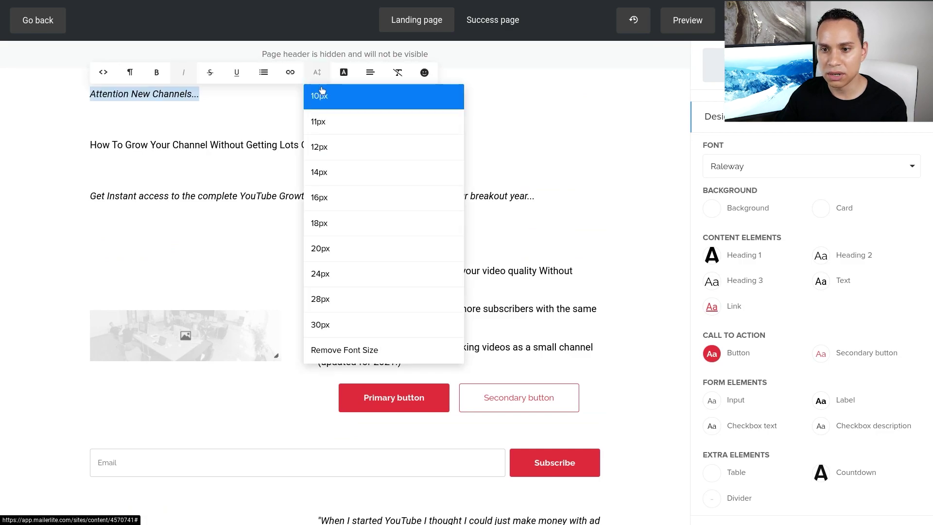
left_click(334, 147)
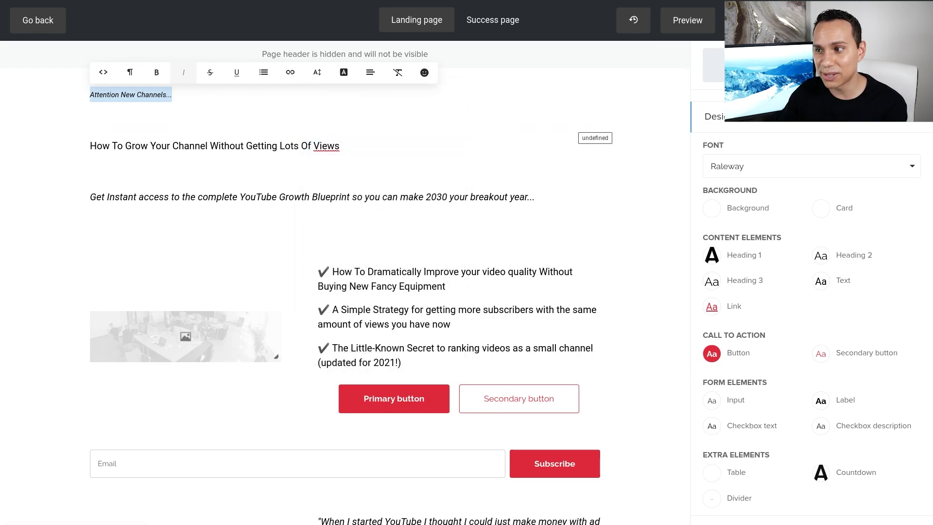
left_click(205, 95)
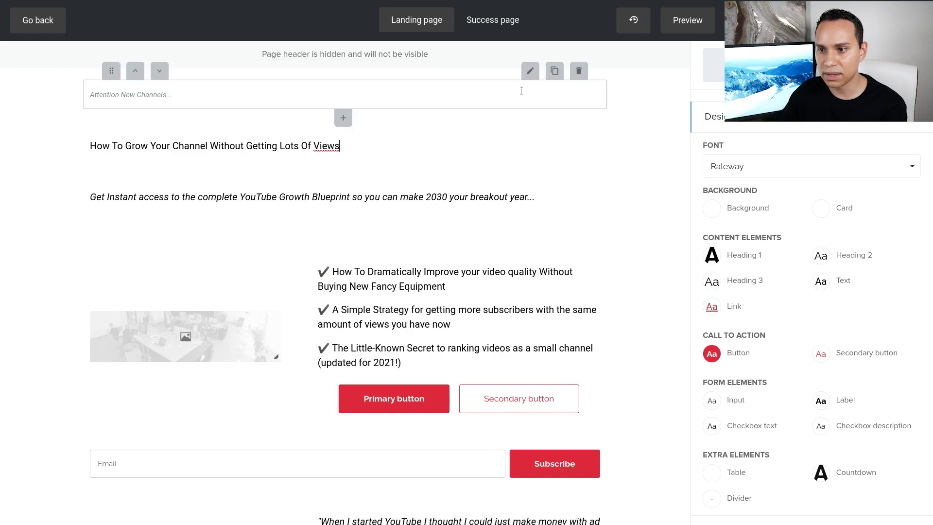
Step: Open the settings of the "Attention New Channels..." block and raise its Text font size to 48
left_click(530, 71)
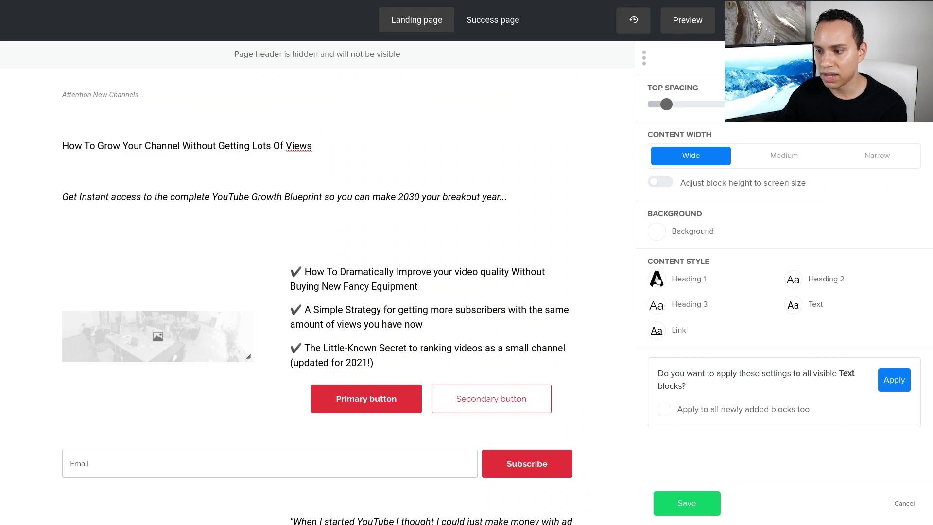
left_click(794, 307)
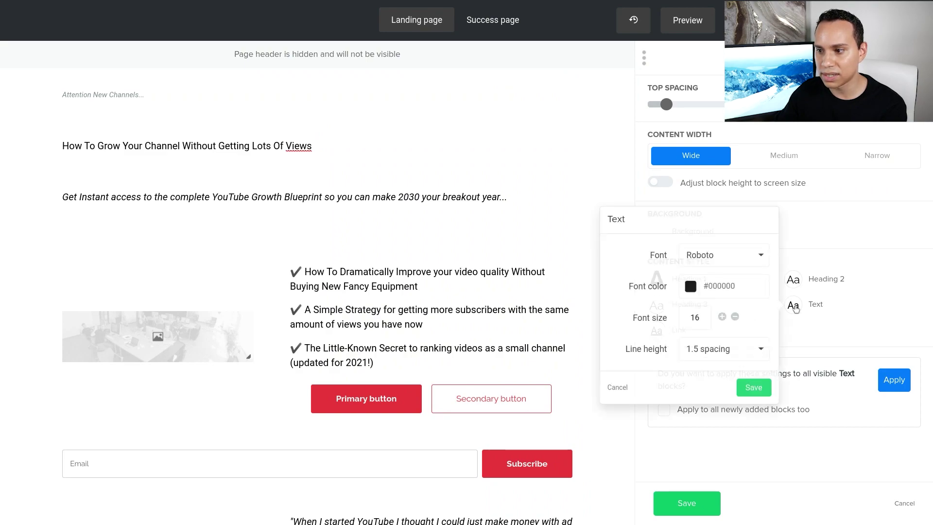
left_click(722, 316)
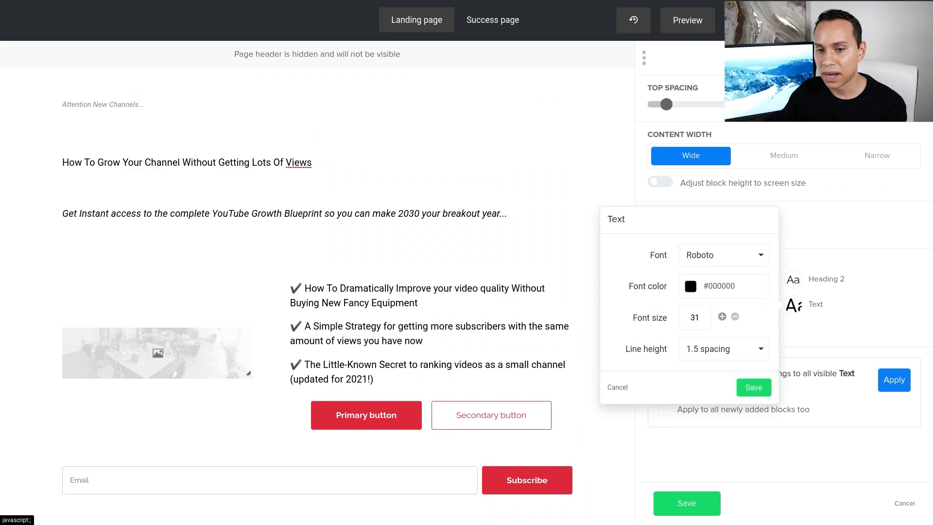
left_click(722, 317)
left_click(722, 317)
left_click(722, 317)
left_click(722, 317)
left_click(722, 317)
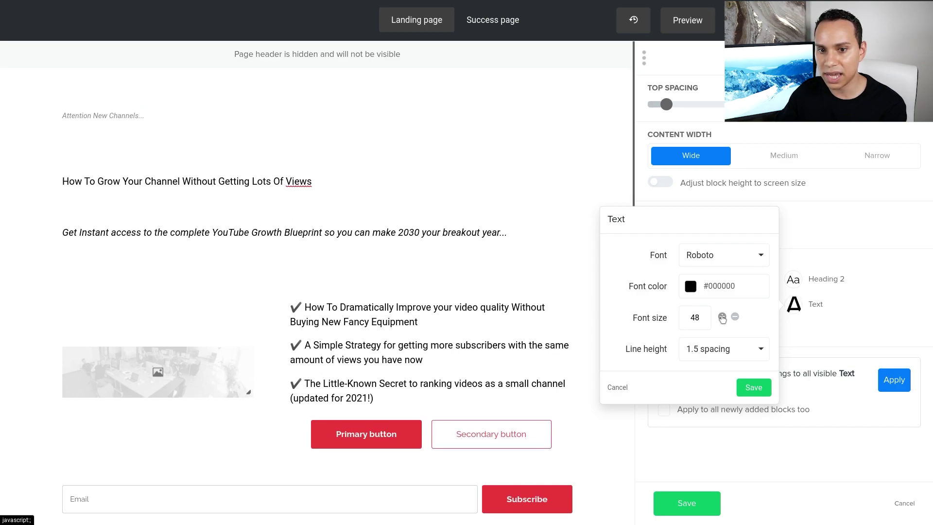
Step: Remove the inline font size from the "Attention New Channels..." line
mouse_move(151, 126)
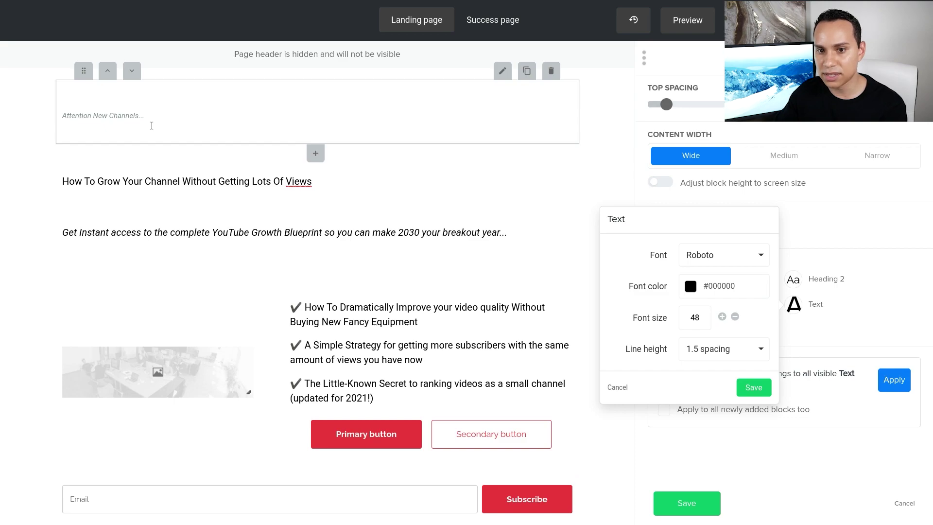
triple_click(152, 126)
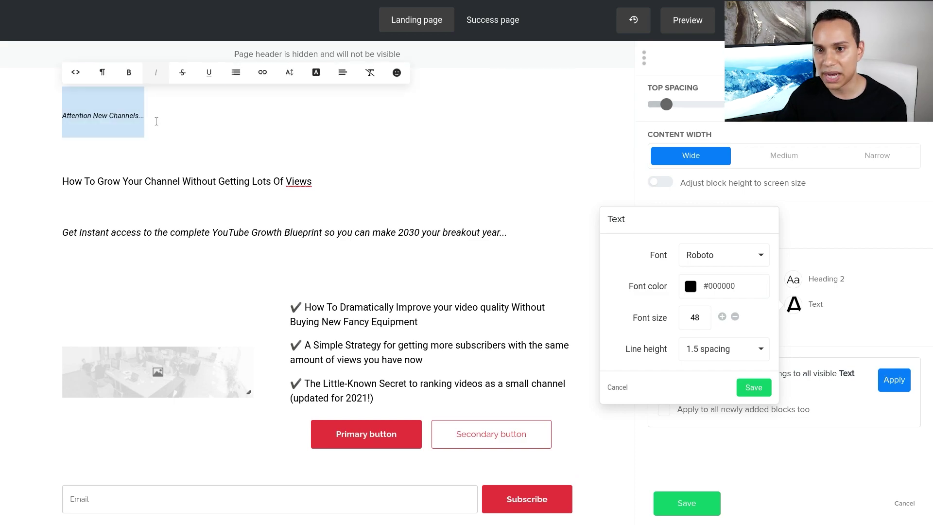
left_click(289, 72)
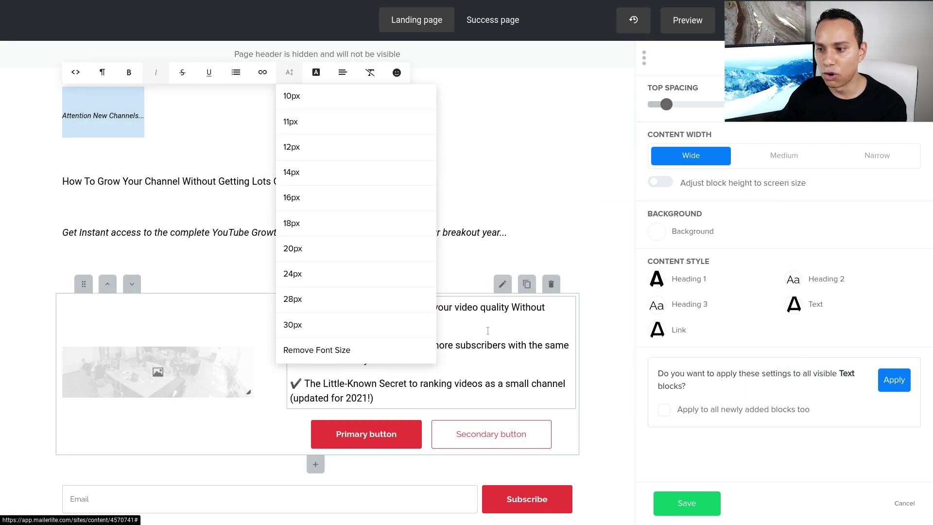
left_click(363, 348)
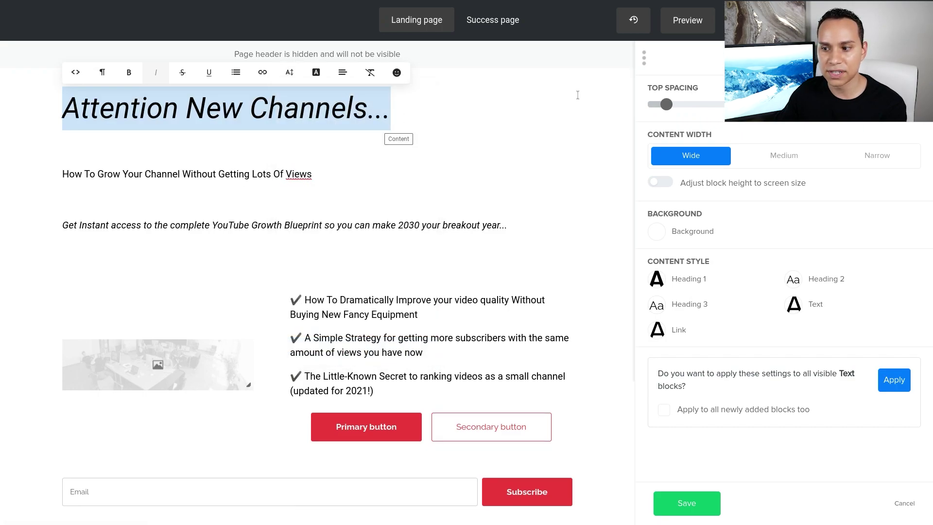
Step: Set the Text font size of the "Attention New Channels..." block to 14
left_click(795, 307)
double_click(700, 319)
type("16")
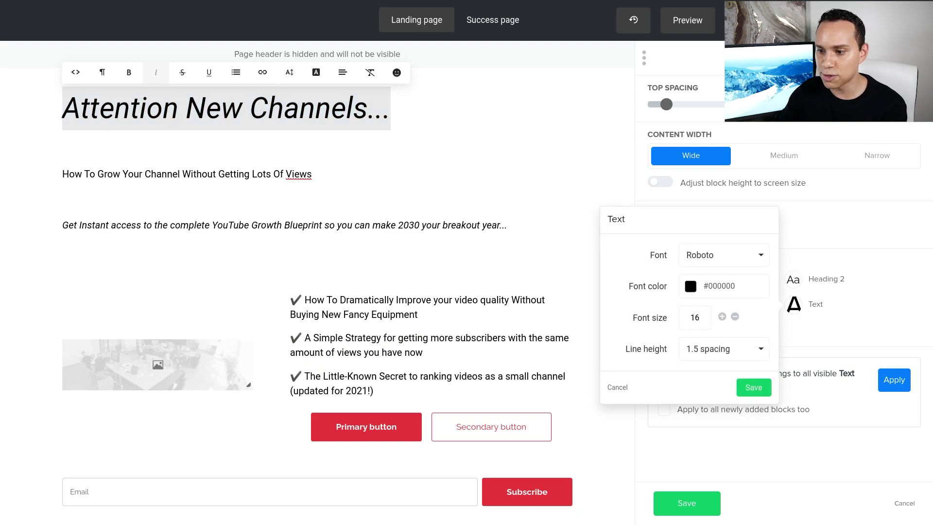
left_click(753, 389)
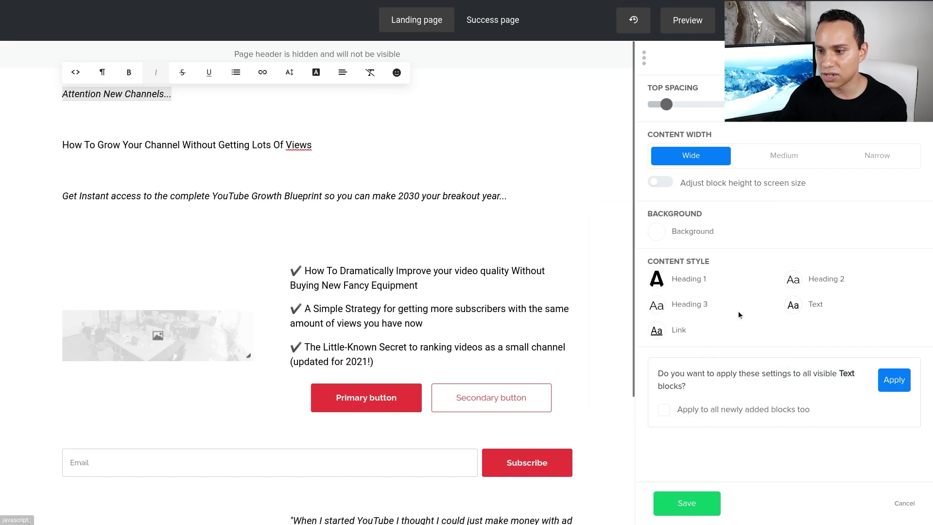
left_click(794, 307)
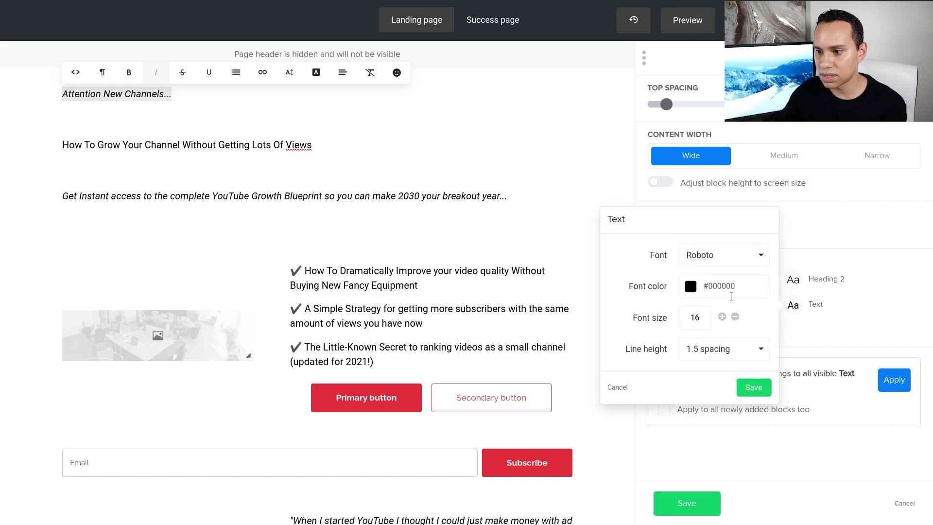
left_click(735, 316)
left_click(735, 317)
left_click(735, 317)
left_click(721, 317)
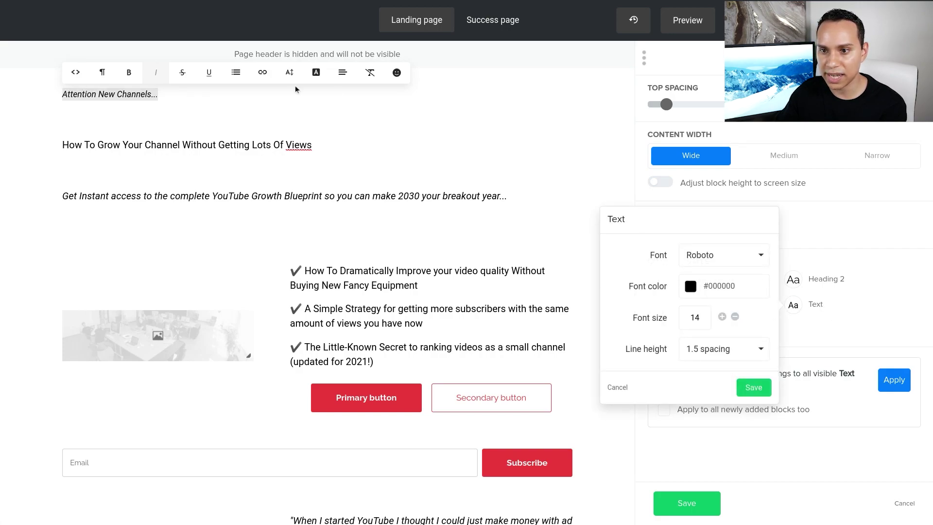
Step: Set the "Attention New Channels..." block's text colour to light grey #D1D3D3, reduce its bottom spacing and save the block settings
left_click(690, 287)
left_click(801, 330)
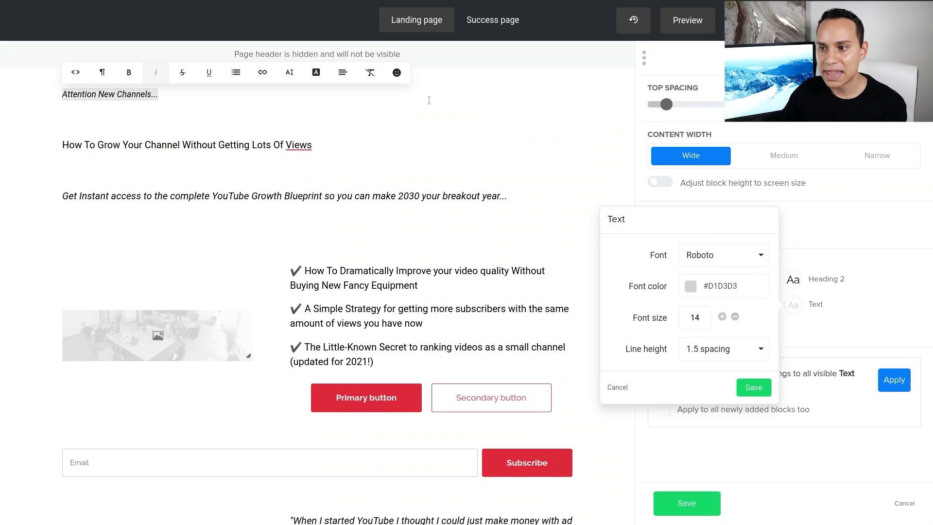
left_click(364, 115)
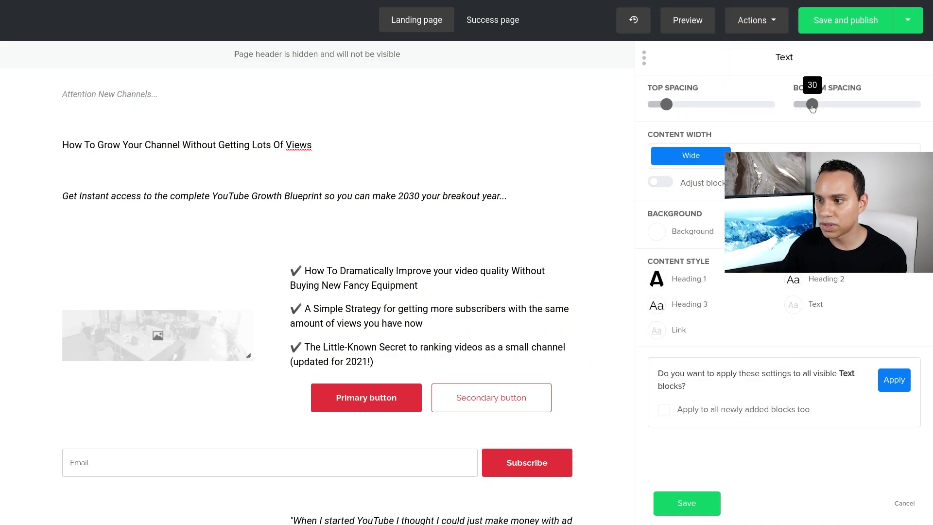
left_click_drag(779, 107, 773, 108)
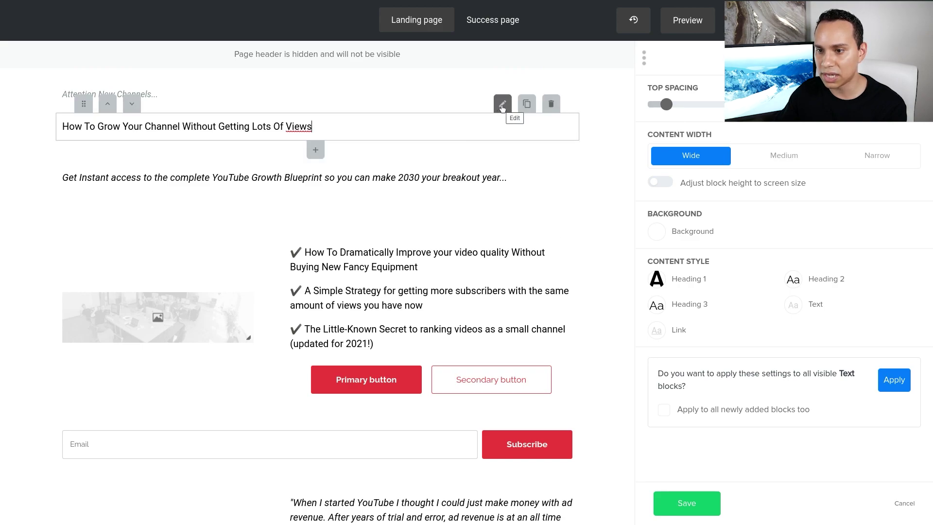
left_click(687, 503)
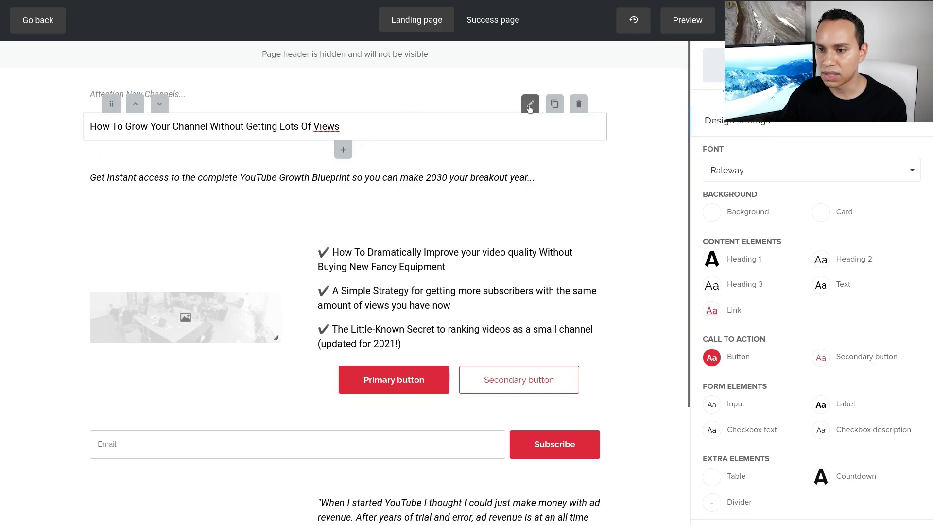
Step: Open the settings of the "How To Grow Your Channel" headline block and try Tahoma and Open Sans as its text font
left_click(525, 106)
left_click(793, 306)
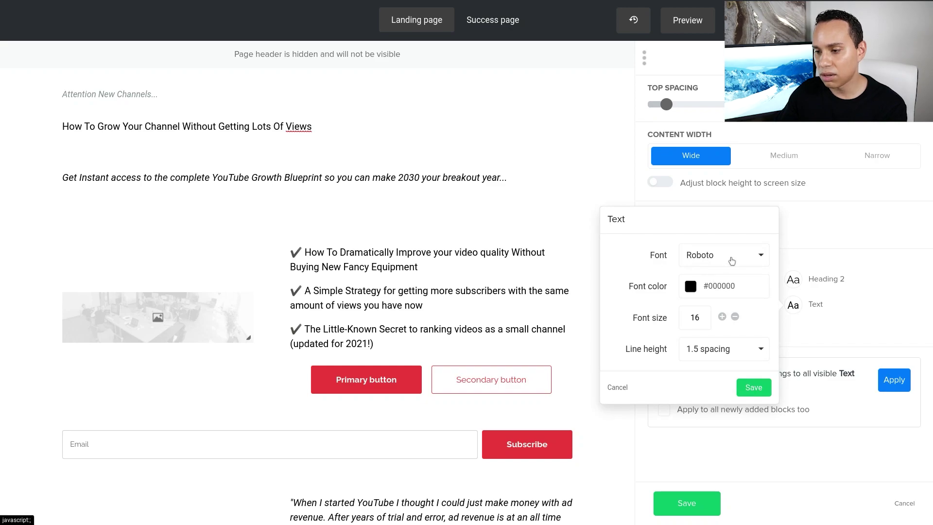
left_click(729, 261)
scroll(734, 323, "down", 3)
scroll(734, 325, "up", 3)
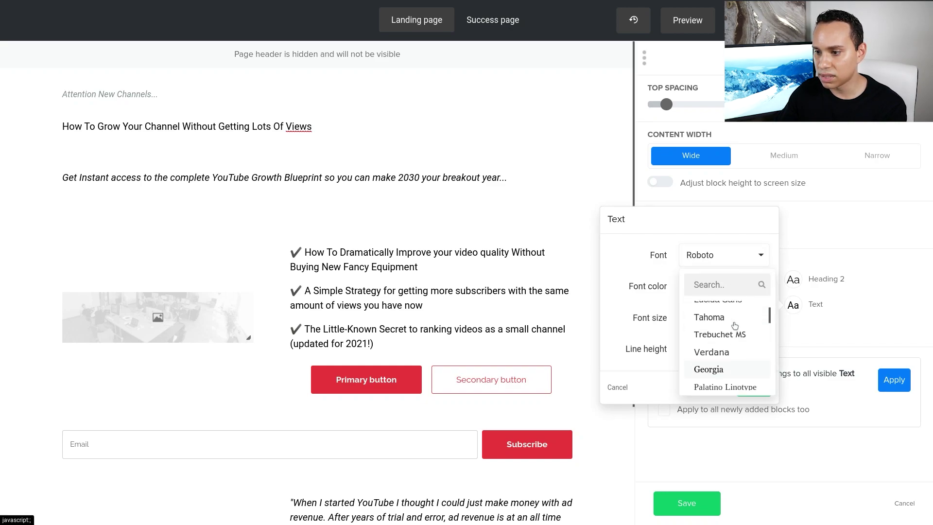
left_click(713, 363)
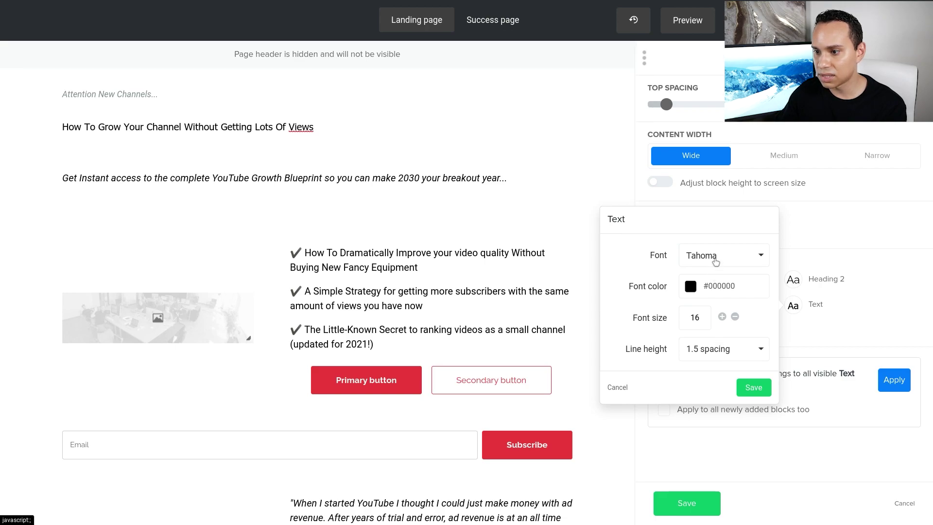
left_click(751, 255)
scroll(725, 311, "down", 3)
scroll(725, 312, "down", 2)
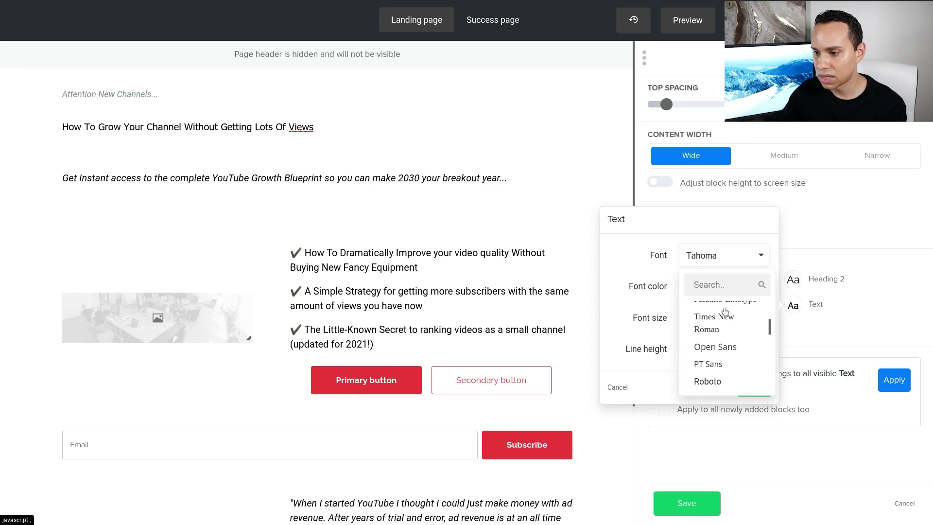
left_click(724, 348)
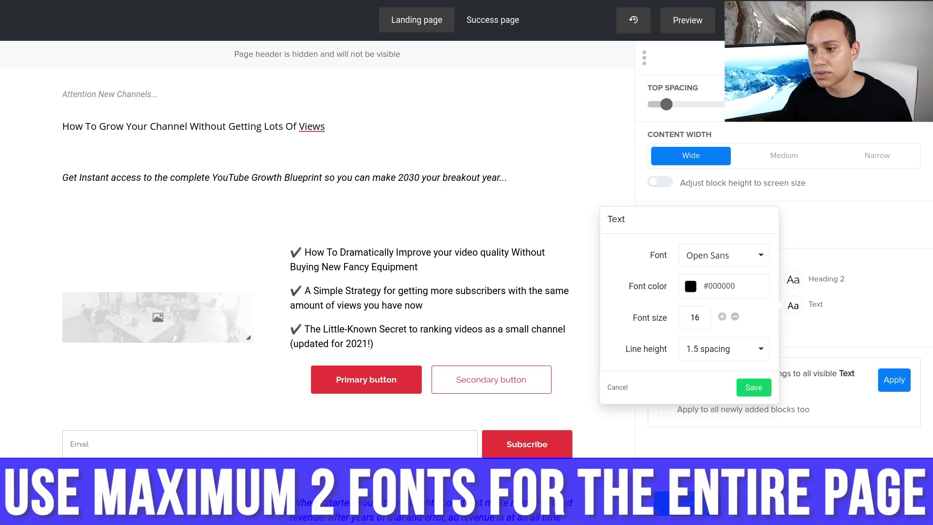
Step: Set the headline block's text font colour to dark red #a52834
left_click(692, 286)
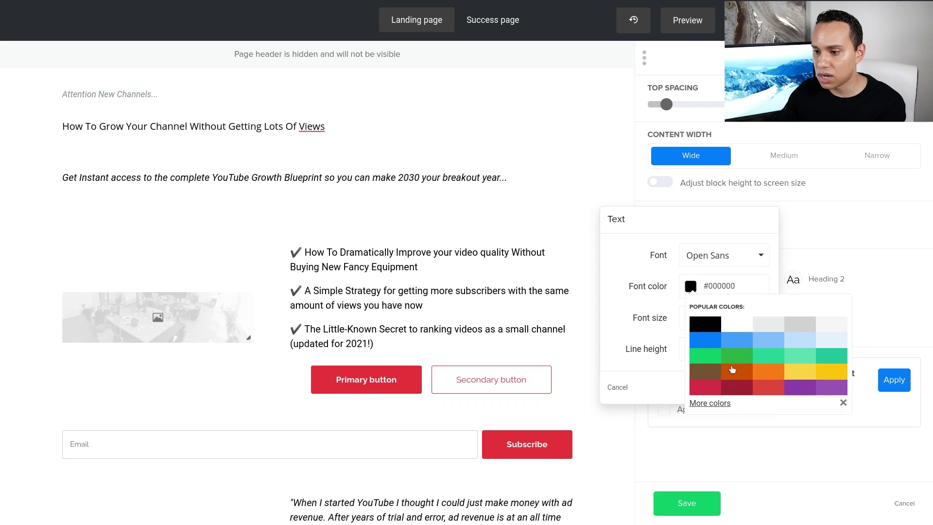
left_click(737, 392)
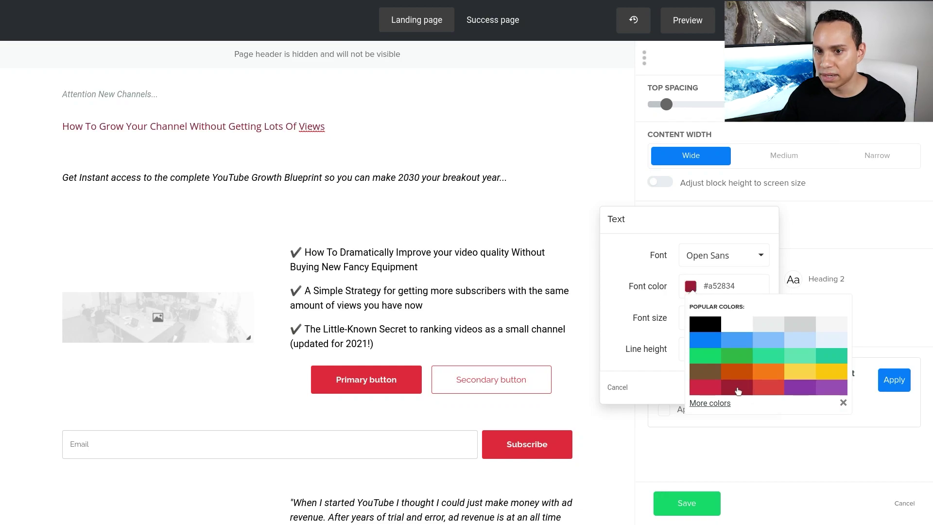
left_click(662, 282)
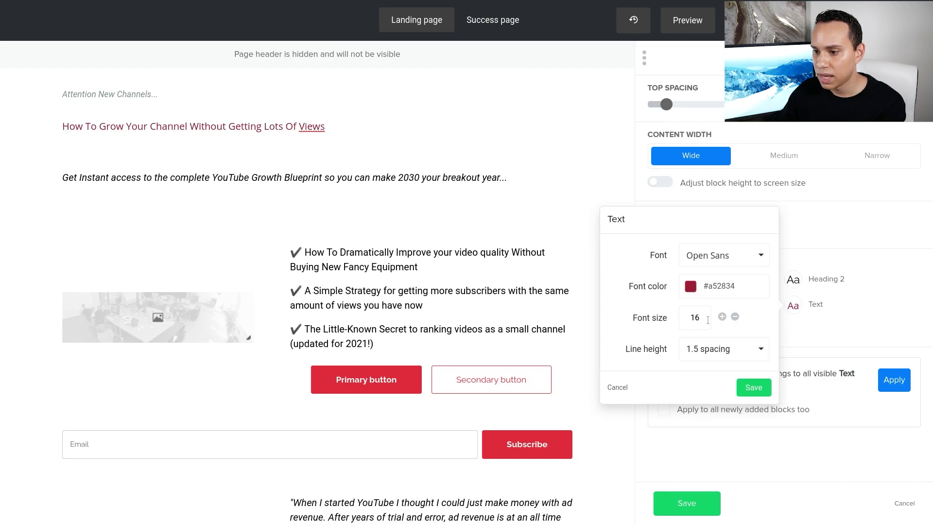
Step: Set the headline block's text font to Montserrat and its font size to 44
left_click_drag(706, 320, 691, 319)
type("5")
type("0")
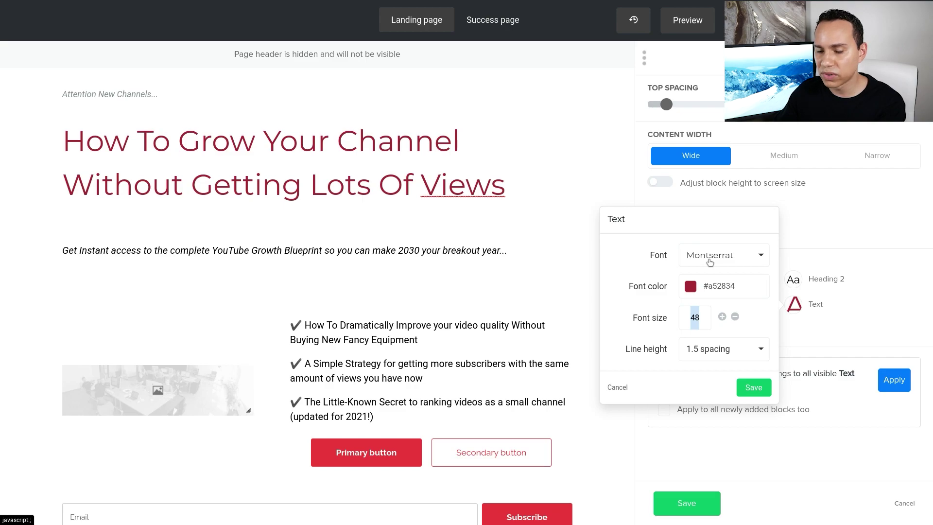
triple_click(735, 317)
left_click(734, 317)
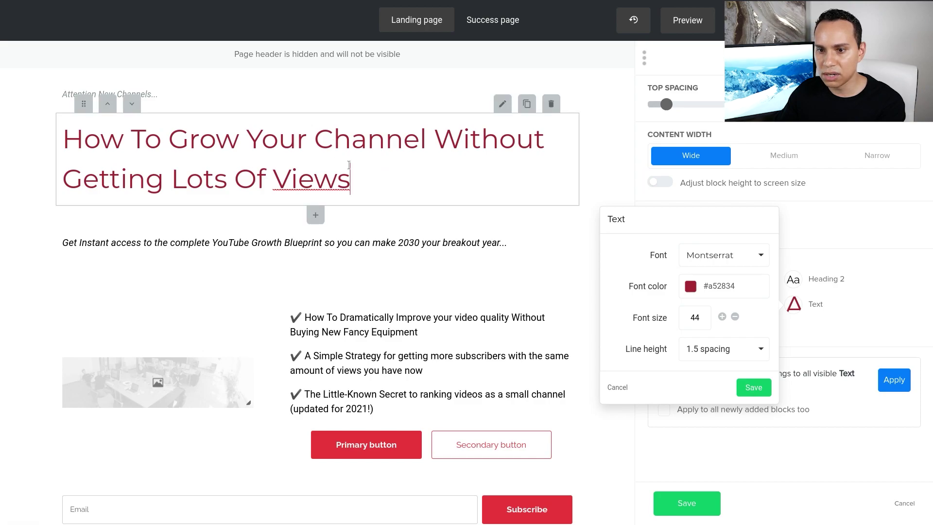
Step: Centre-align the whole "How To Grow Your Channel Without Getting Lots Of Views" headline
triple_click(365, 185)
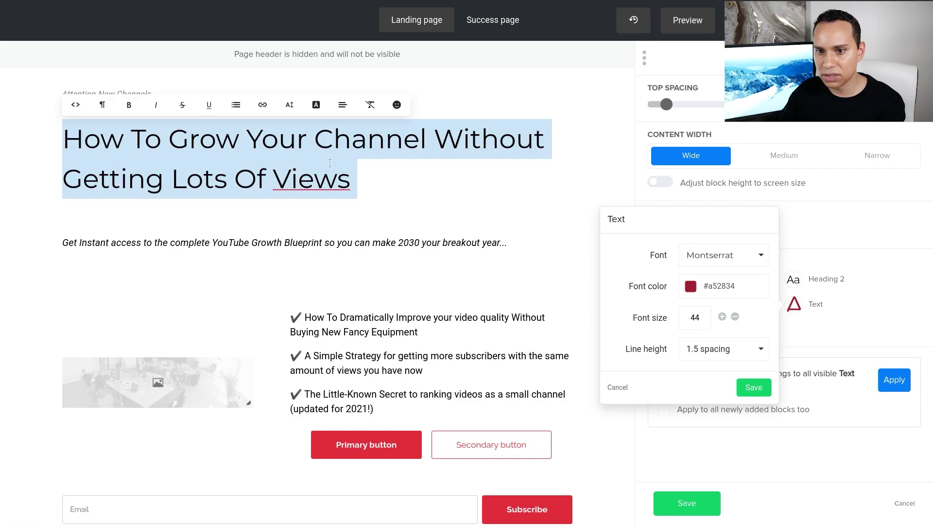
left_click(342, 104)
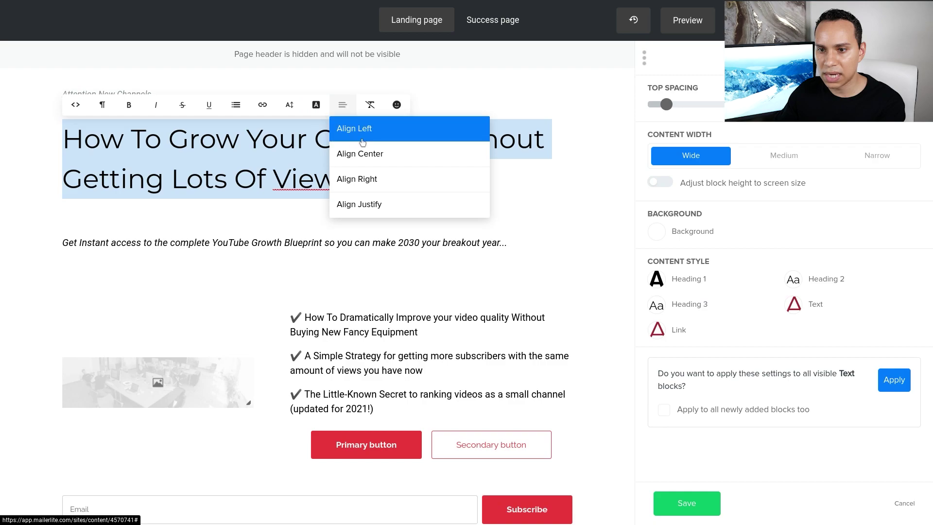
left_click(400, 161)
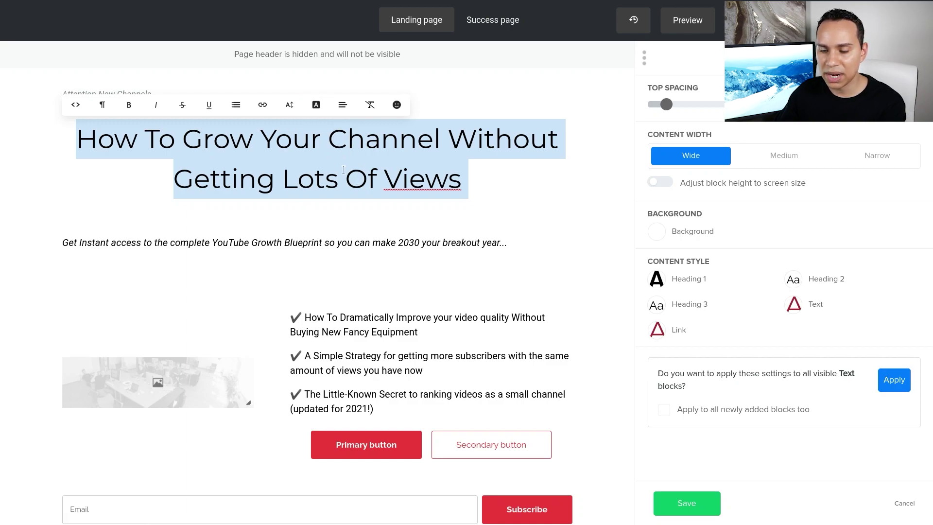
Step: Set the headline's text line height to Slight and make the whole headline bold
left_click(794, 306)
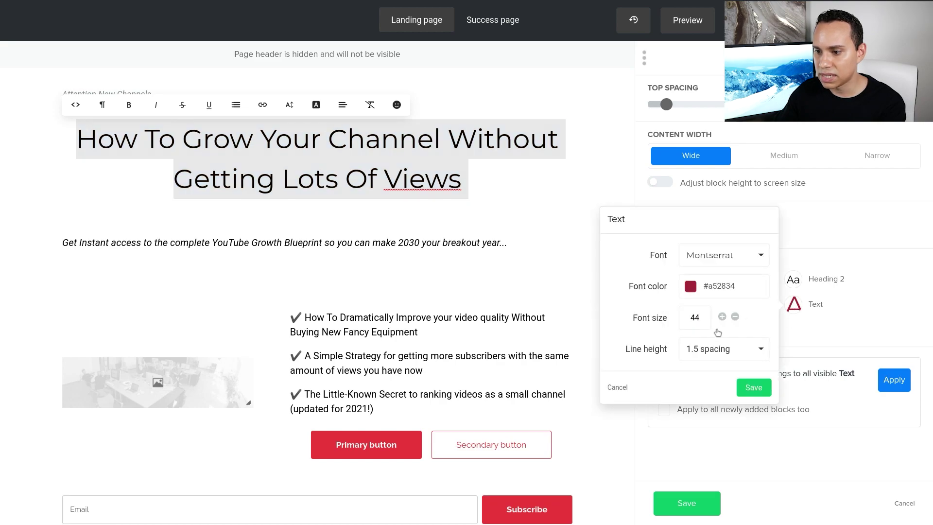
left_click(722, 355)
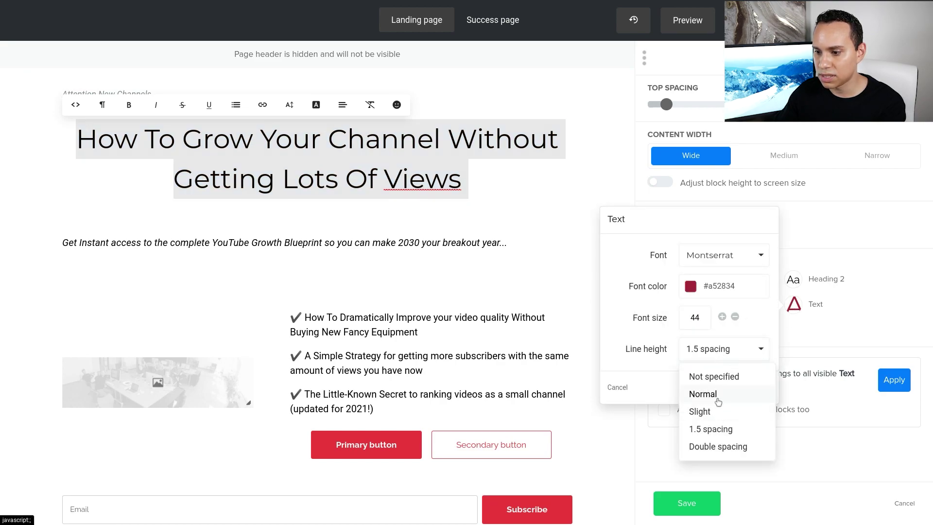
left_click(702, 394)
left_click(129, 105)
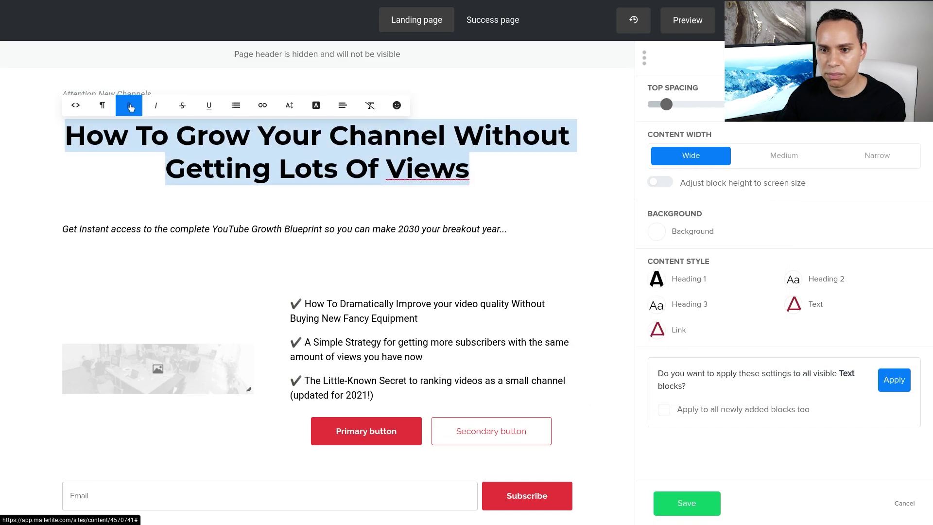
Step: Try the Normal line height on the headline text, then return it to Slight
left_click(793, 310)
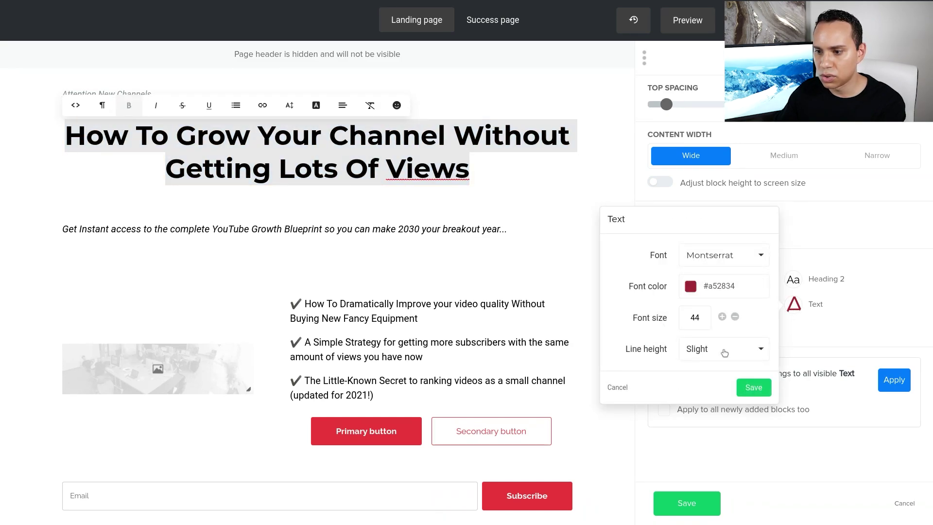
left_click(692, 356)
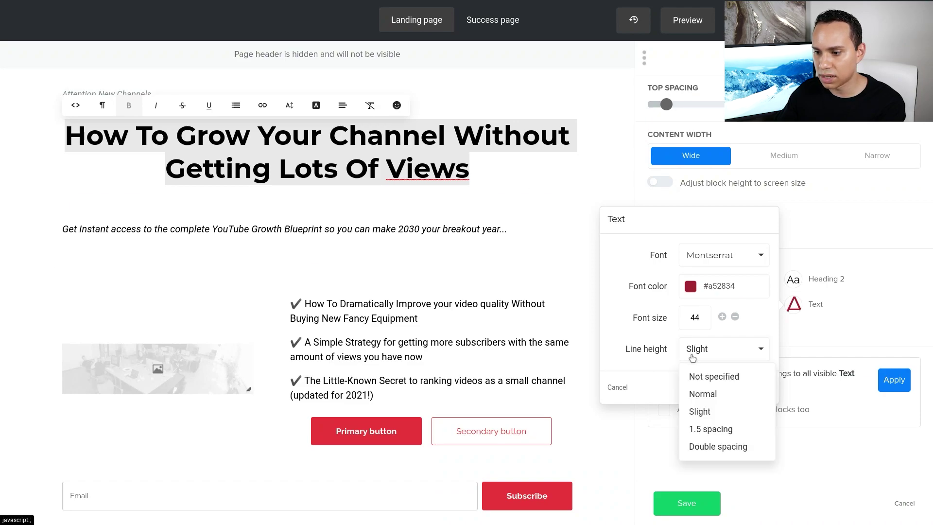
left_click(704, 394)
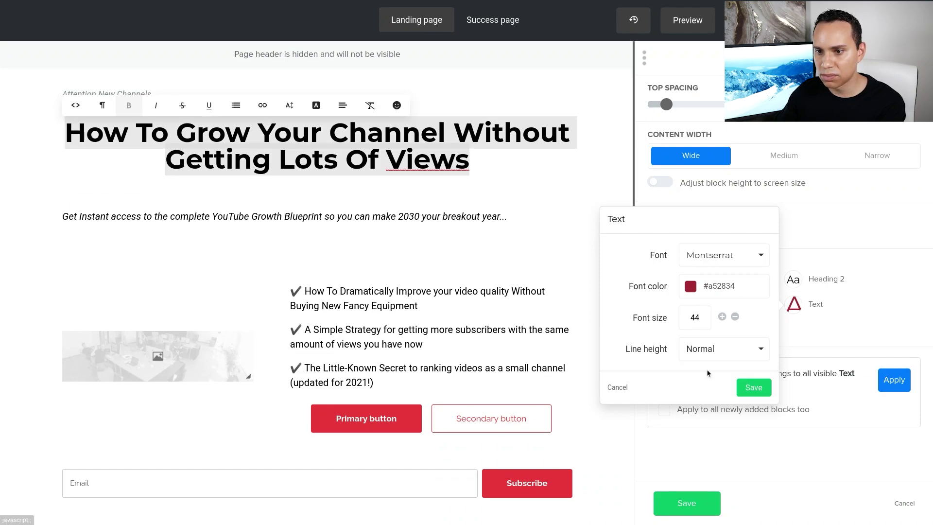
left_click(710, 353)
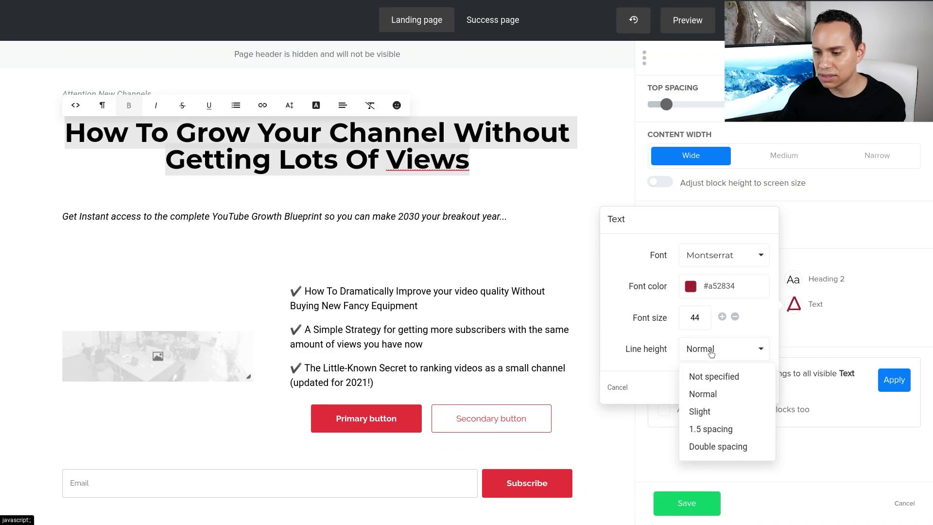
left_click(699, 411)
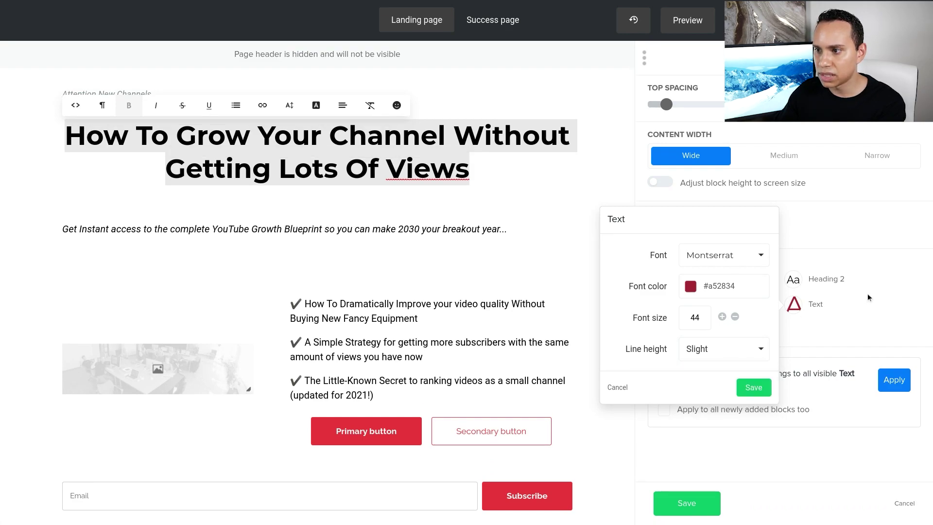
Step: Reduce the headline block's top spacing to 0 and save the block settings
left_click(743, 134)
mouse_move(669, 107)
left_click_drag(668, 107, 650, 107)
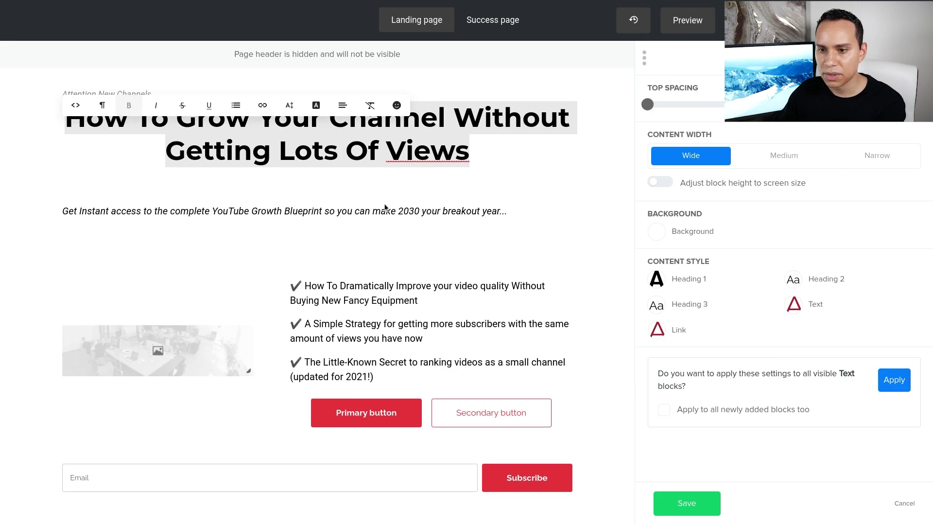
left_click(25, 108)
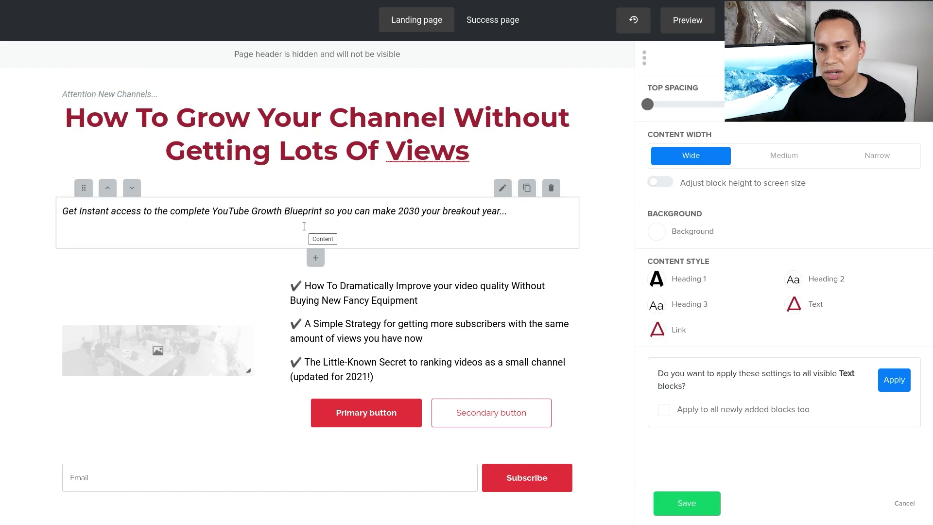
left_click(683, 500)
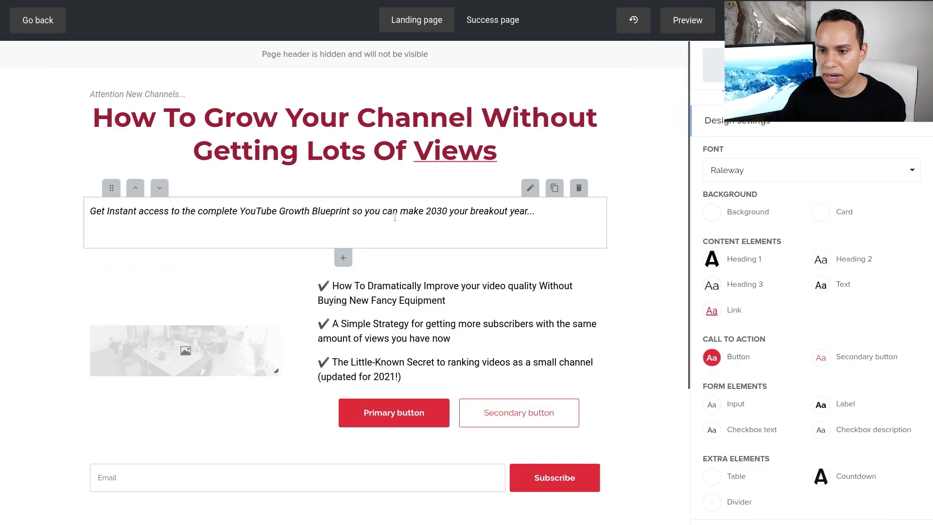
Step: Remove the empty line below the "Get Instant access" subheadline and centre-align its text
triple_click(528, 207)
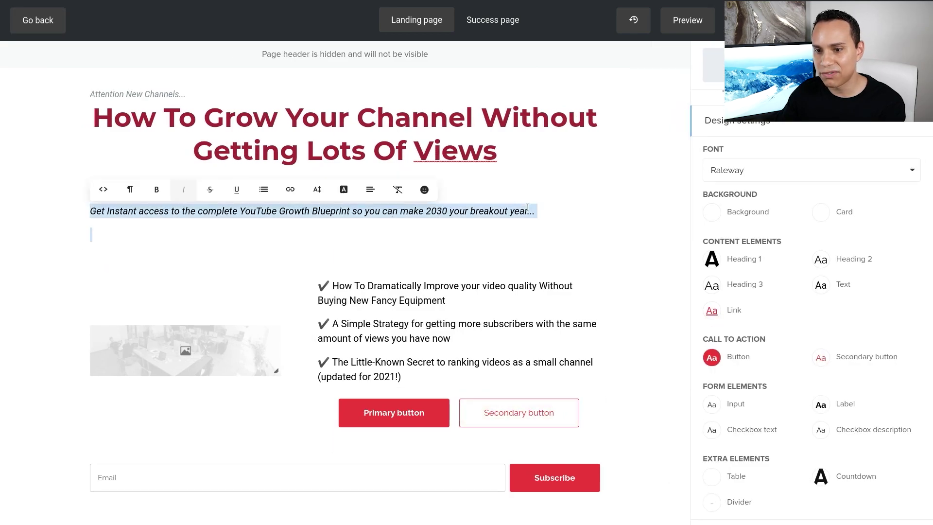
left_click(274, 240)
key("BackSpace")
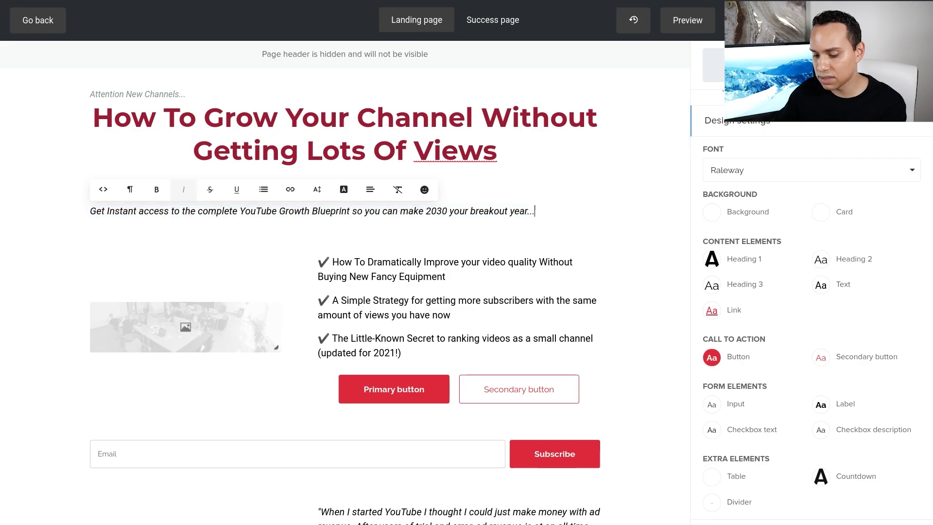
key("ctrl+a")
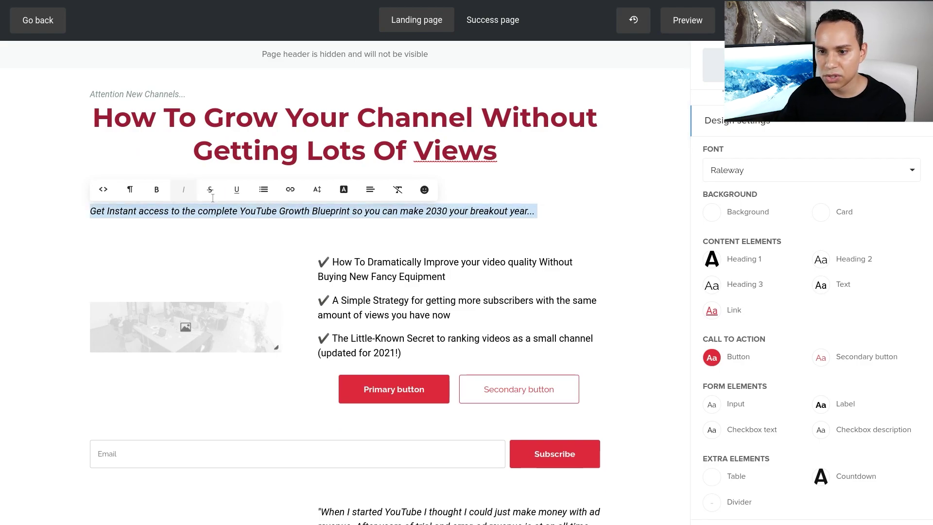
left_click(370, 193)
left_click(387, 237)
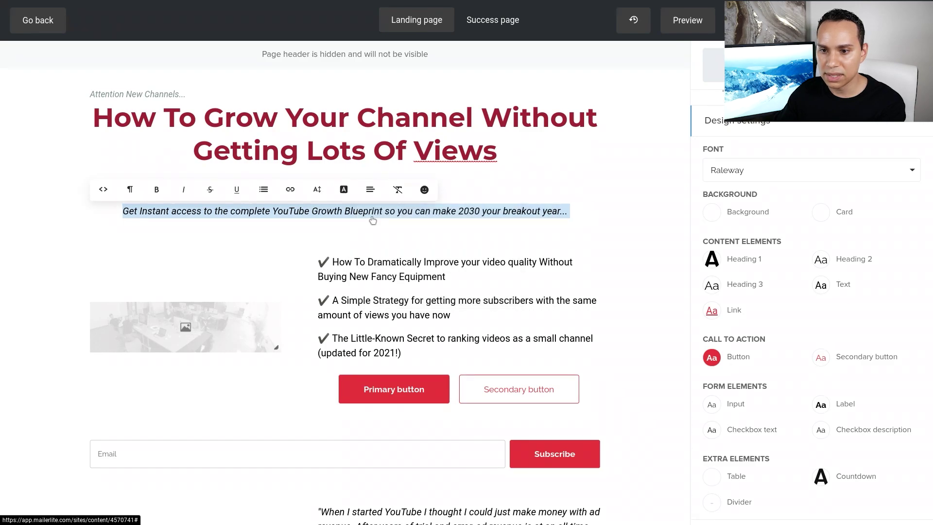
Step: Set the "Get Instant access" subheadline's font size to 18px
left_click(346, 192)
left_click(410, 221)
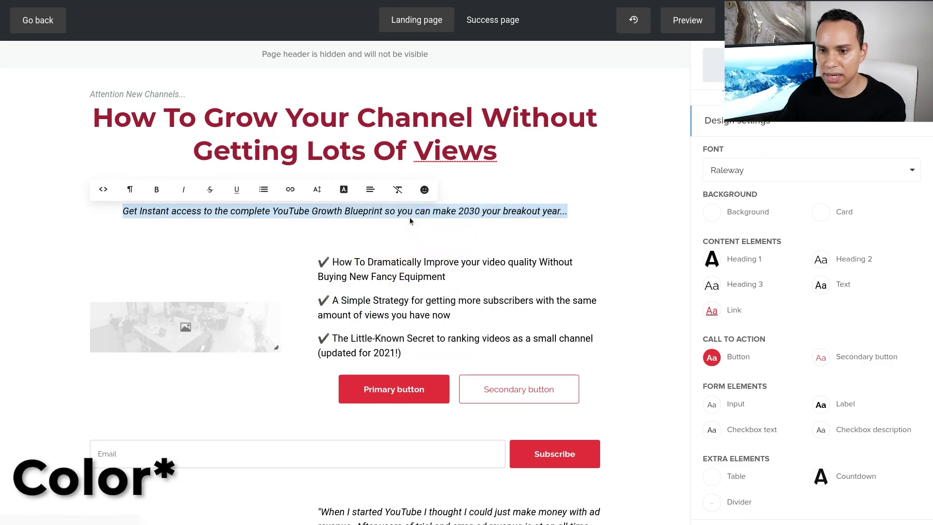
left_click(317, 191)
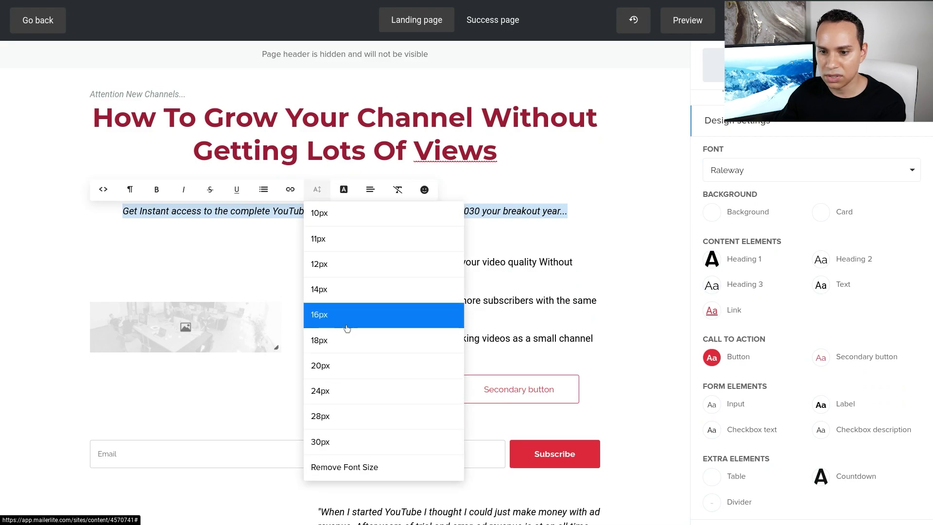
left_click(320, 195)
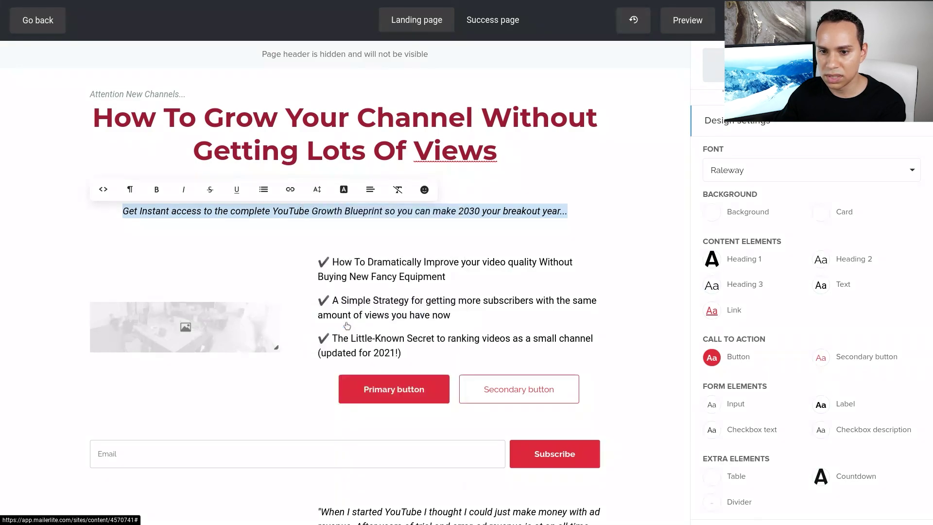
left_click(321, 194)
left_click(354, 339)
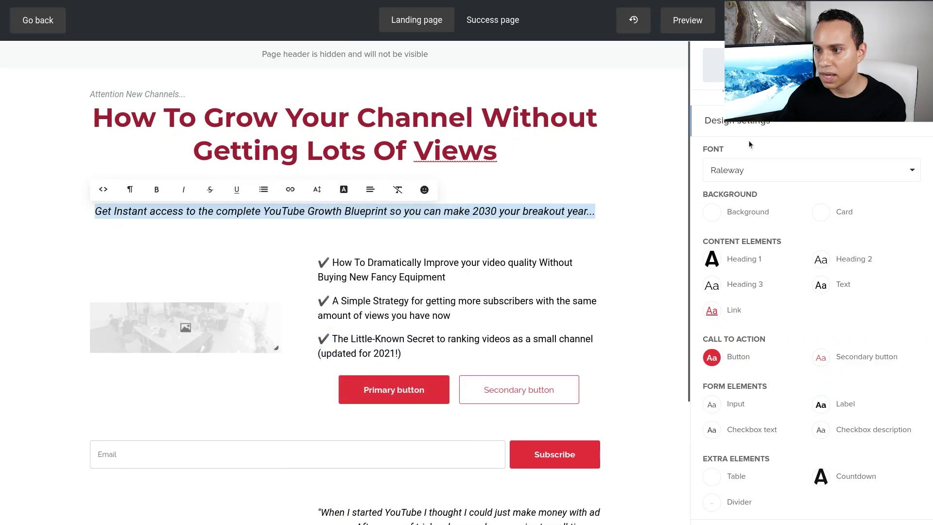
Step: Set the subheadline block's top spacing to 0 and reduce its bottom spacing so the content below moves up
left_click(536, 213)
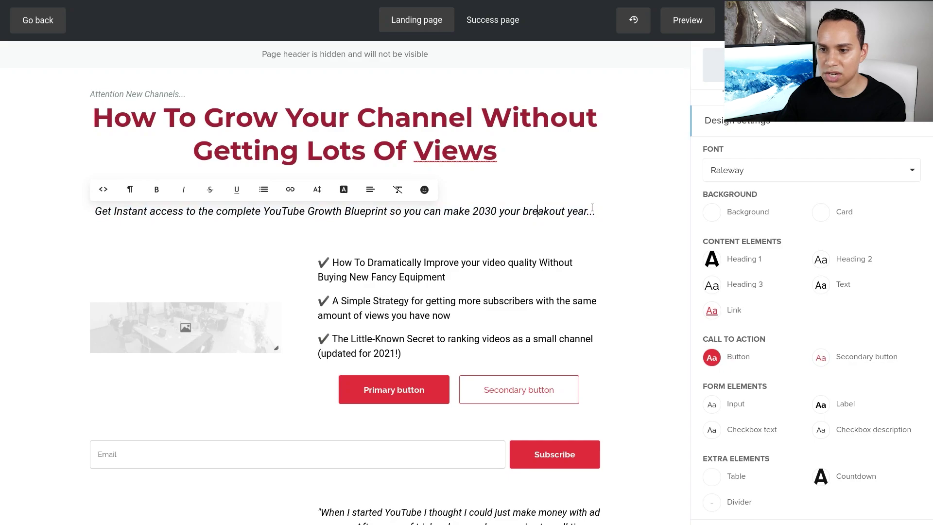
left_click(607, 218)
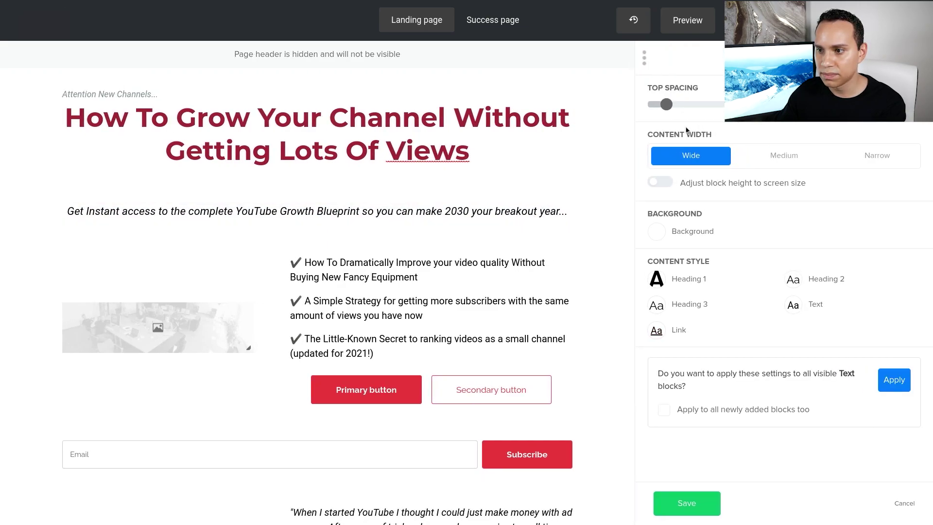
mouse_move(672, 111)
left_click_drag(669, 106, 647, 106)
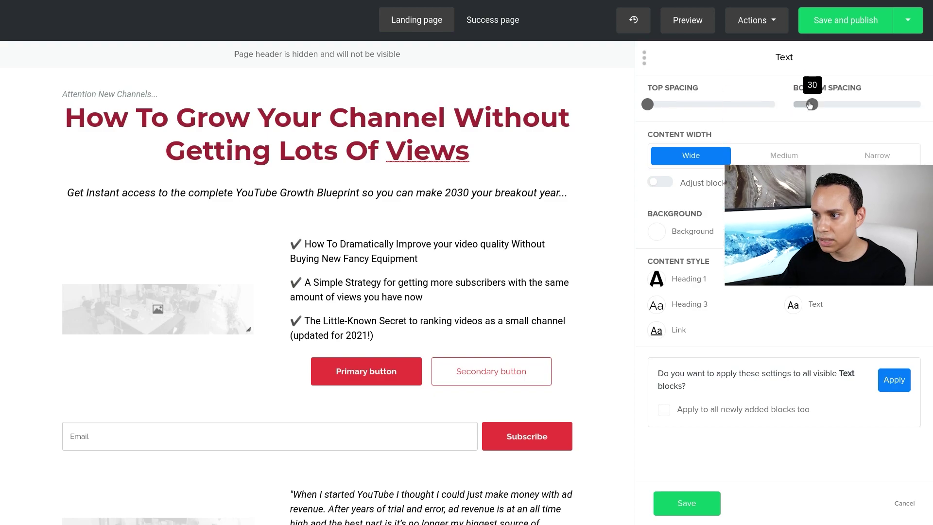
left_click_drag(811, 105, 803, 107)
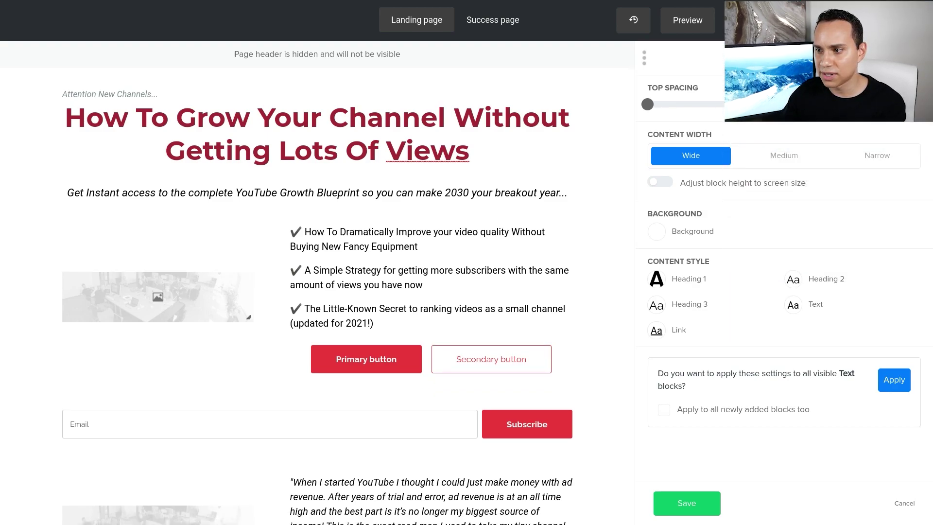
left_click_drag(810, 105, 803, 105)
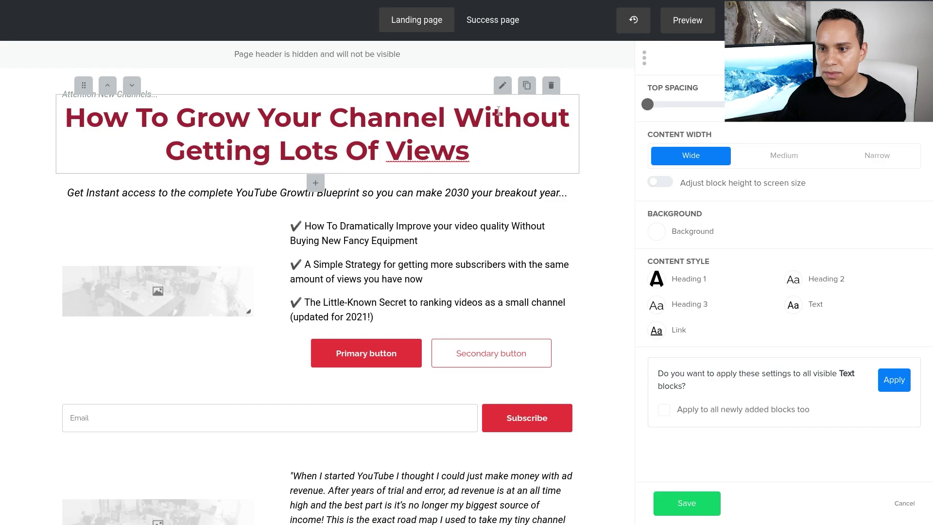
Step: Try a bottom spacing of 0 on the headline block, settle on a small gap above the subheadline, and save
left_click(501, 91)
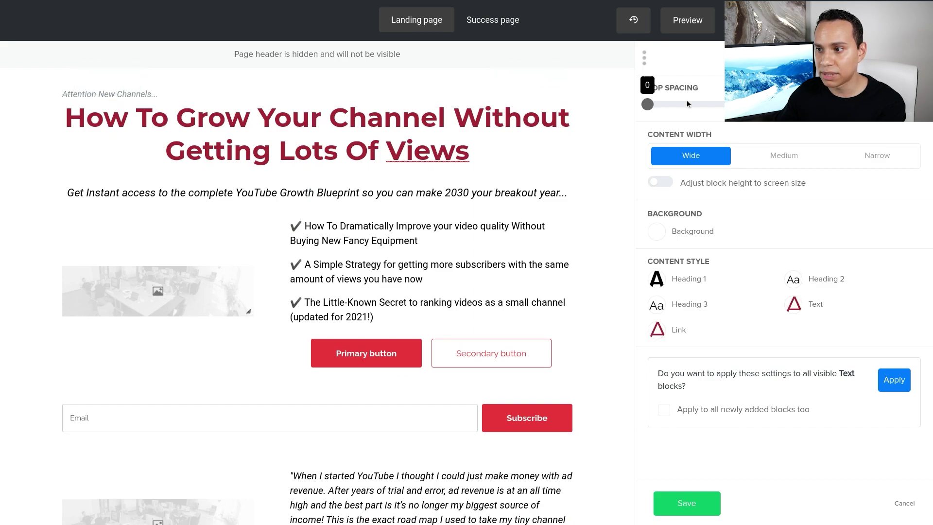
left_click_drag(808, 106, 791, 107)
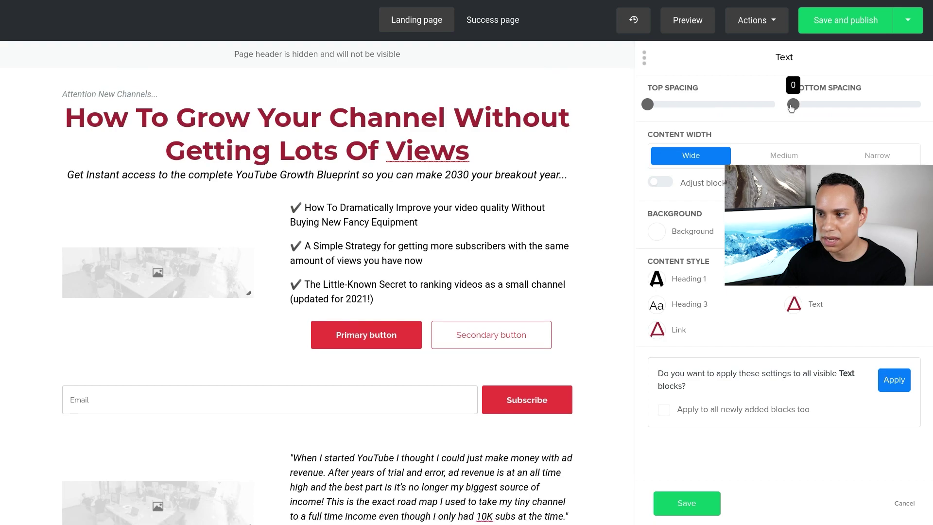
left_click_drag(784, 107, 807, 107)
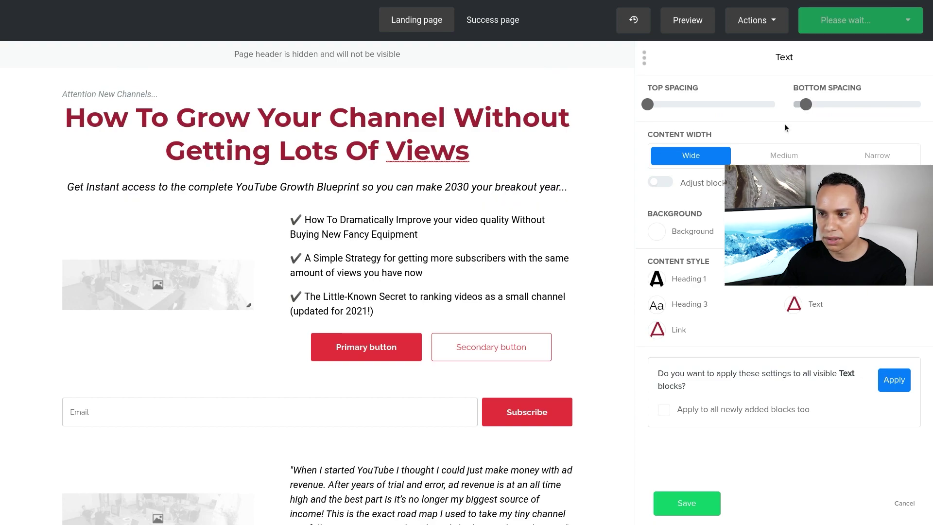
left_click(686, 503)
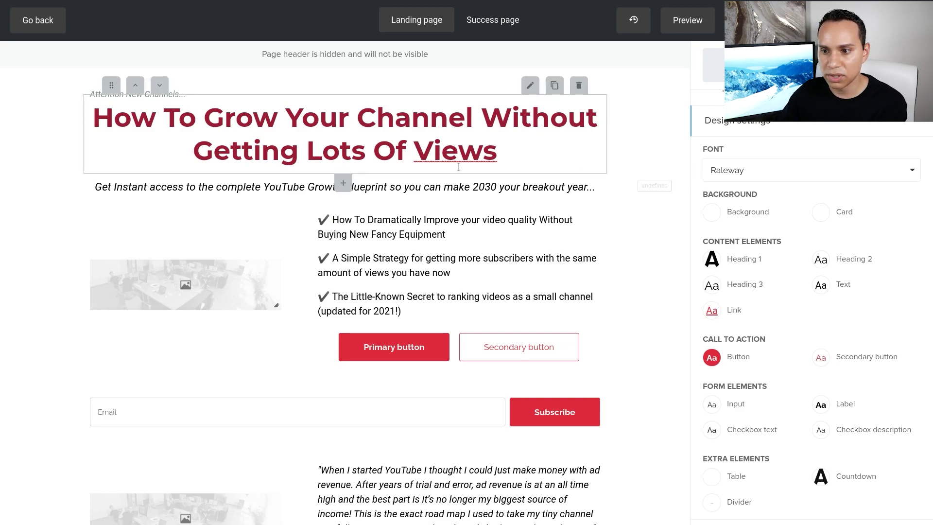
Step: Replace the placeholder image beside the checkmark list with the YouTube Growth Blueprint lead magnet image from the file manager
left_click(183, 287)
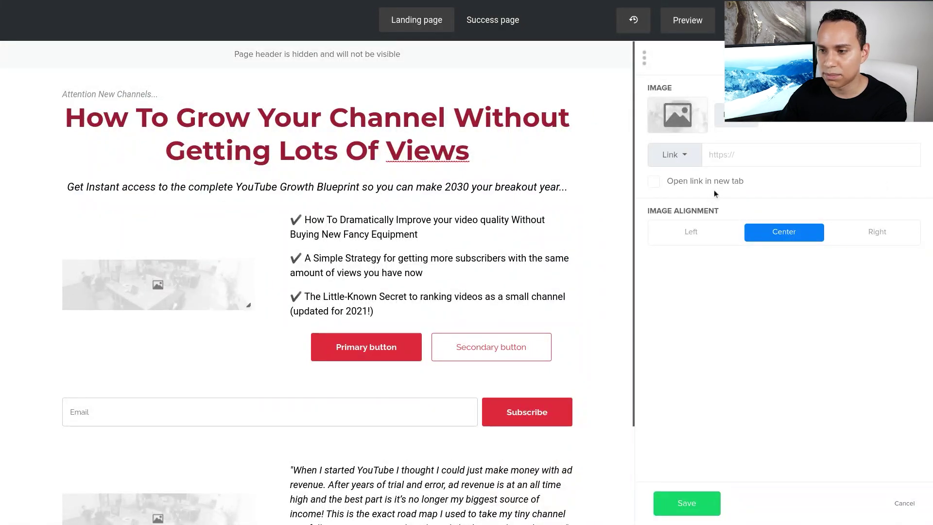
left_click(677, 115)
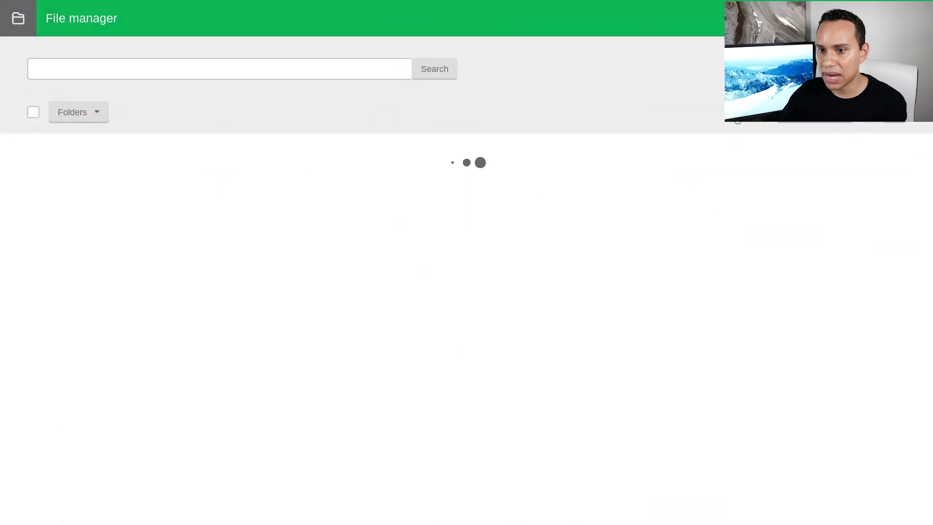
scroll(296, 146, "down", 5)
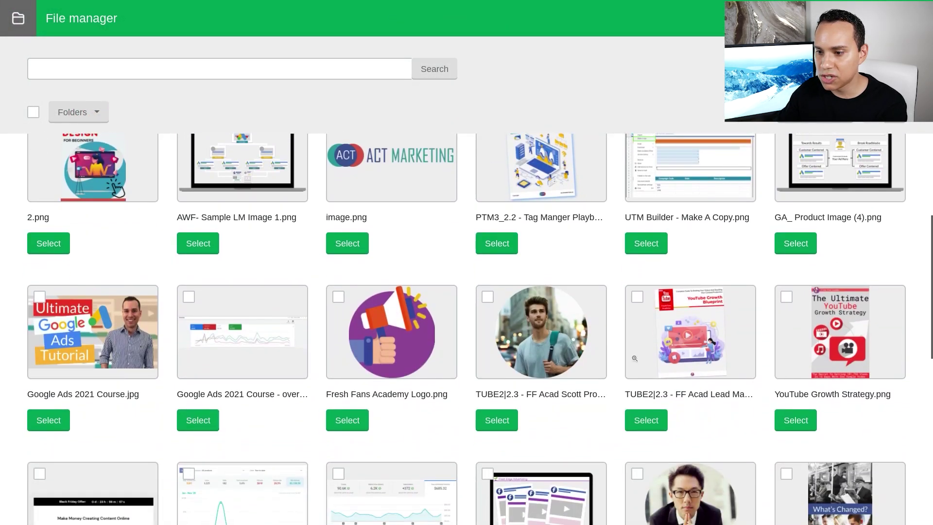
left_click(651, 421)
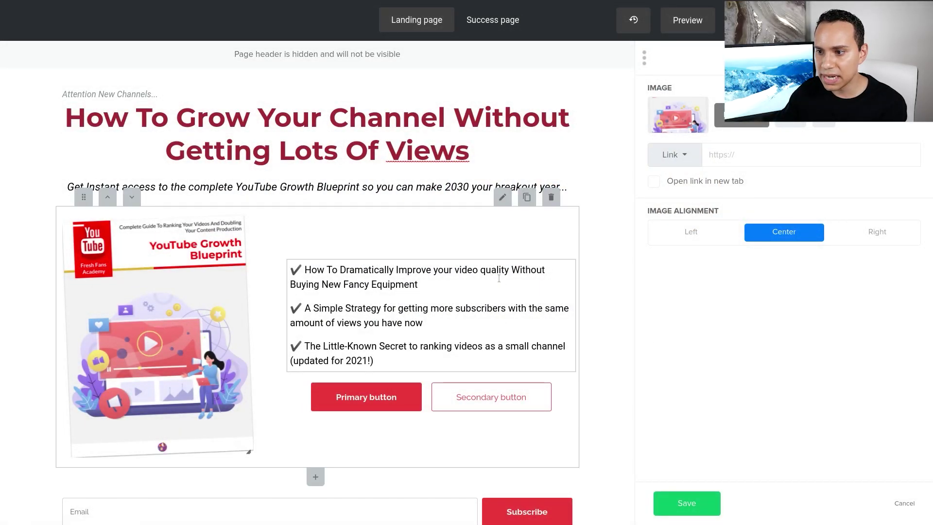
Step: Exclude the buttons from the image and checkmark list block
left_click(503, 204)
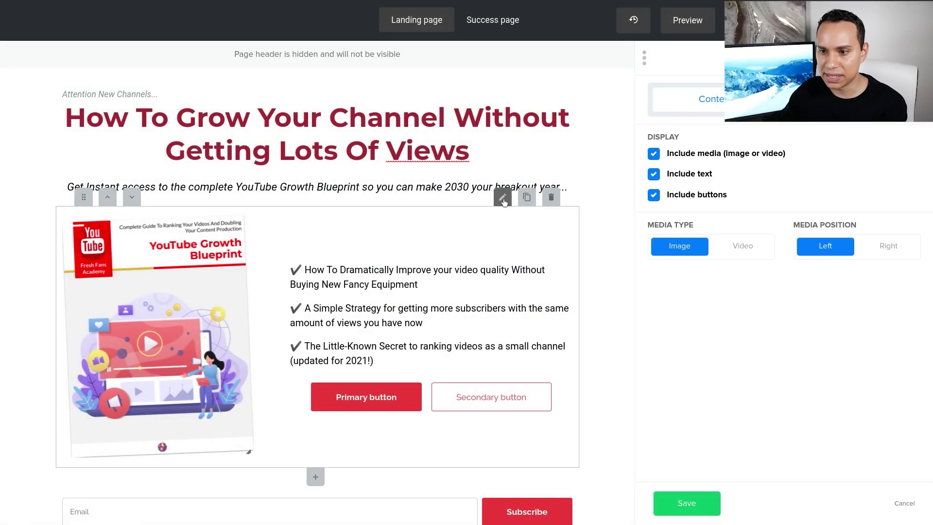
left_click(654, 195)
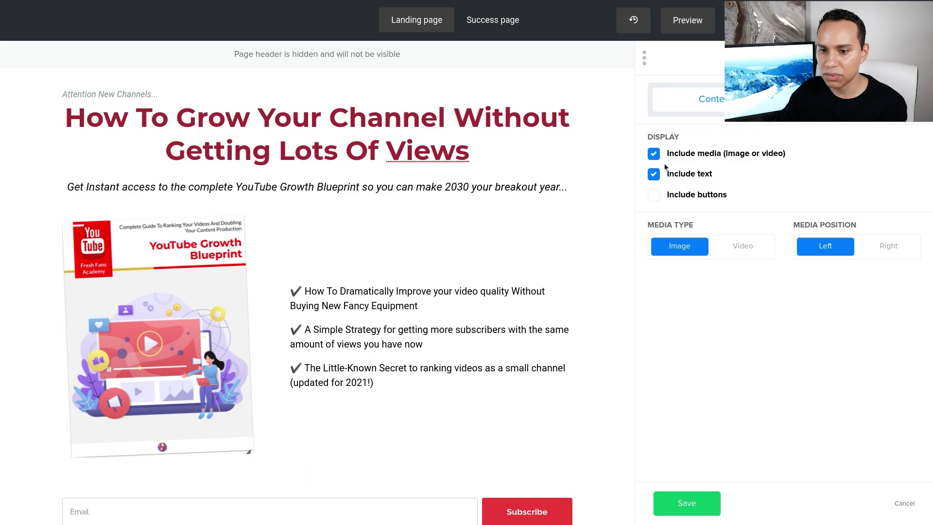
Step: Increase the checkmark list's text style font size to 24
left_click(437, 341)
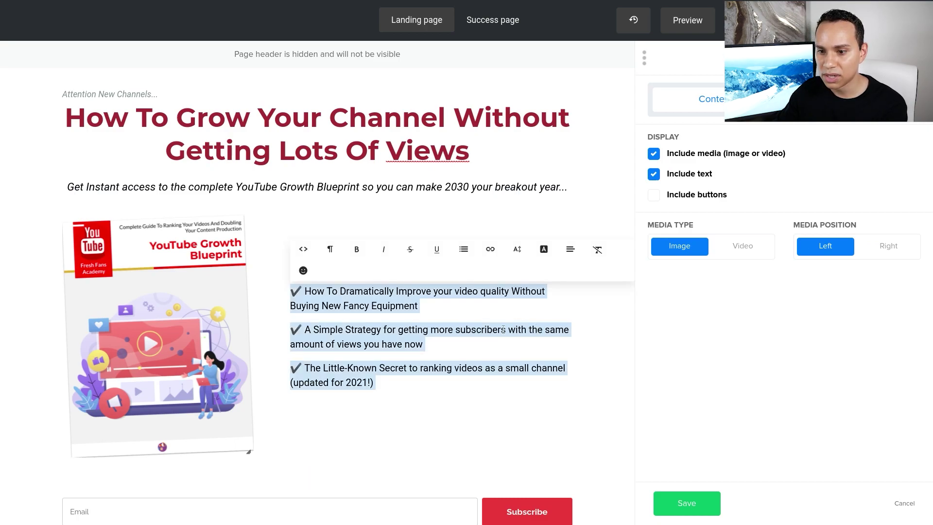
left_click(844, 116)
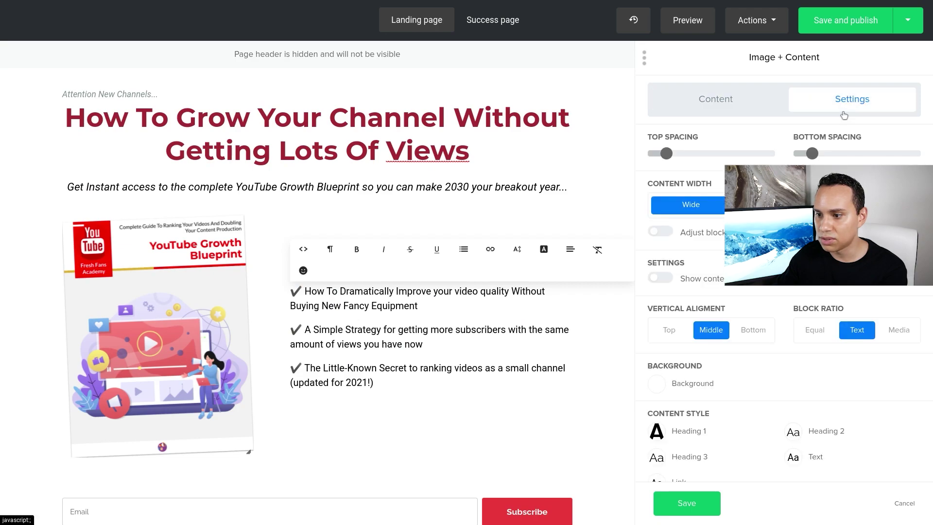
scroll(759, 384, "down", 3)
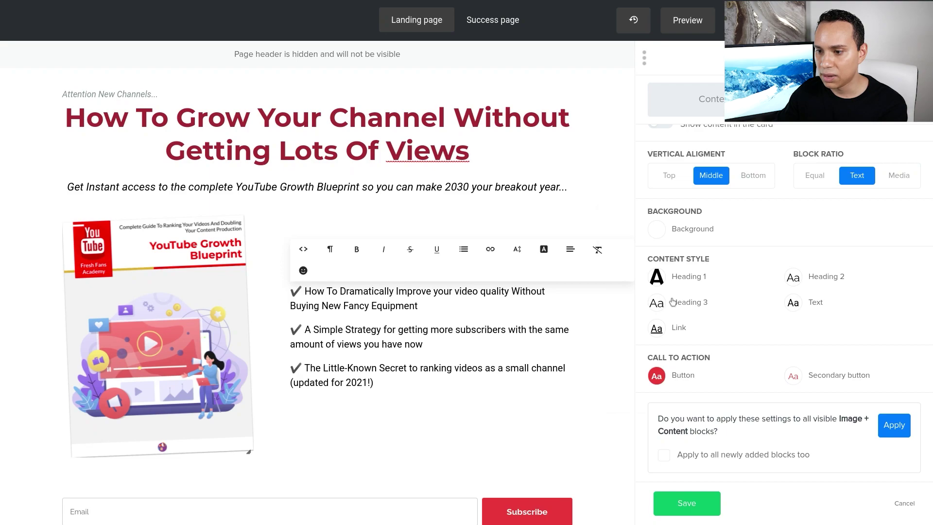
left_click(792, 301)
left_click(722, 314)
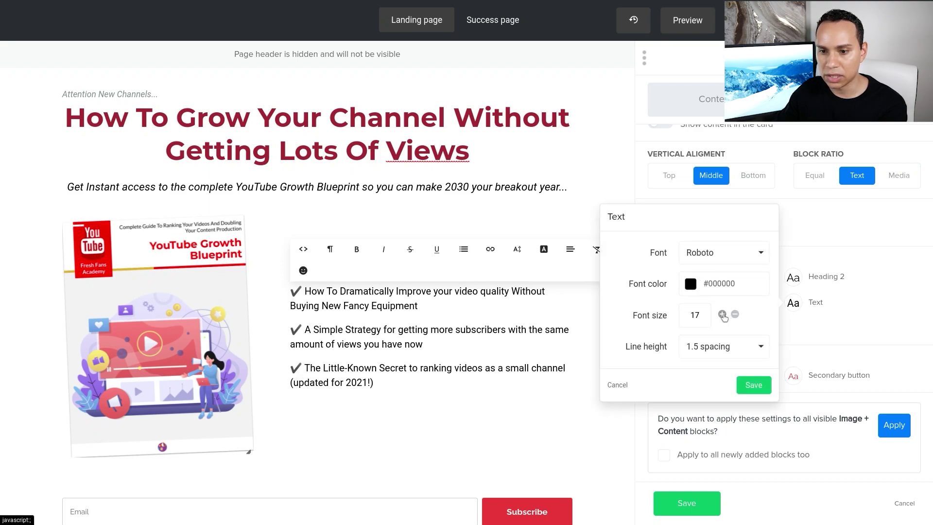
left_click(722, 314)
left_click(722, 315)
left_click(722, 314)
left_click(722, 315)
left_click(722, 314)
left_click(722, 314)
left_click(722, 315)
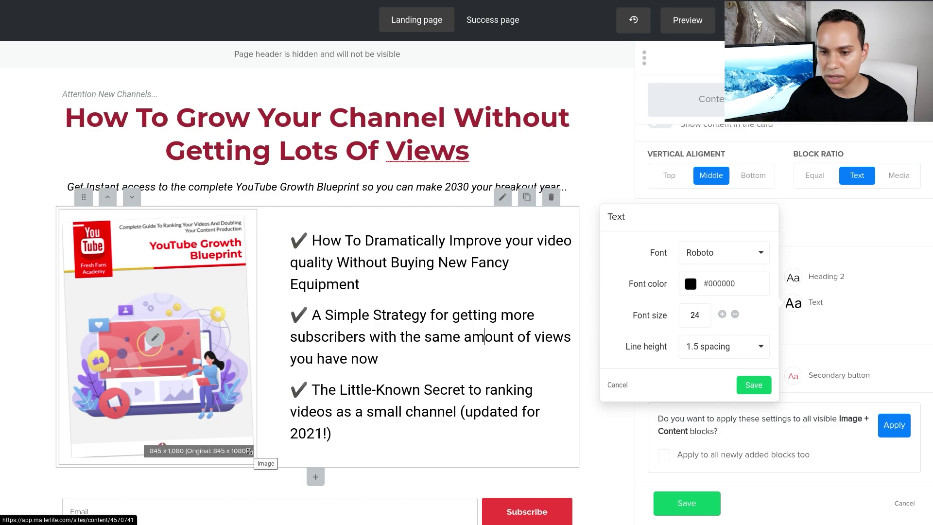
Step: Try to enlarge the YouTube Growth Blueprint image from its lower corner
left_click_drag(264, 458, 336, 483)
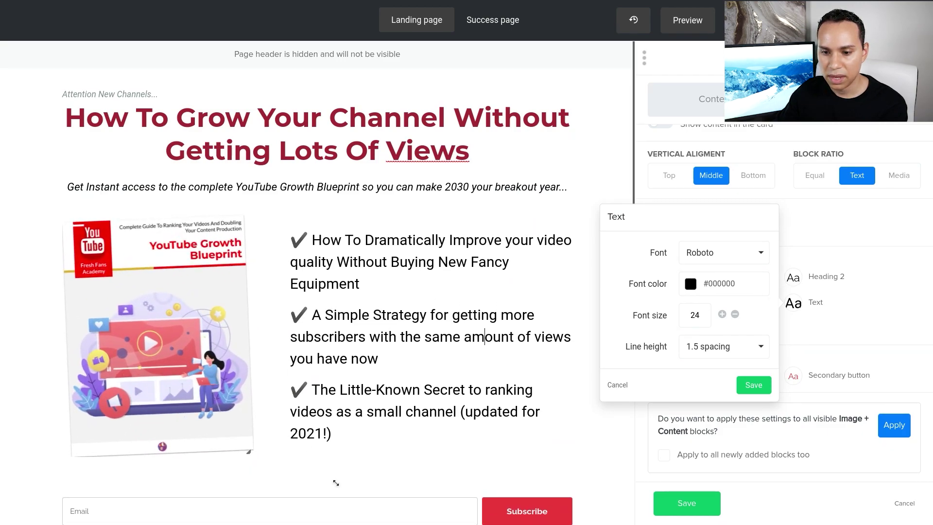
left_click(336, 484)
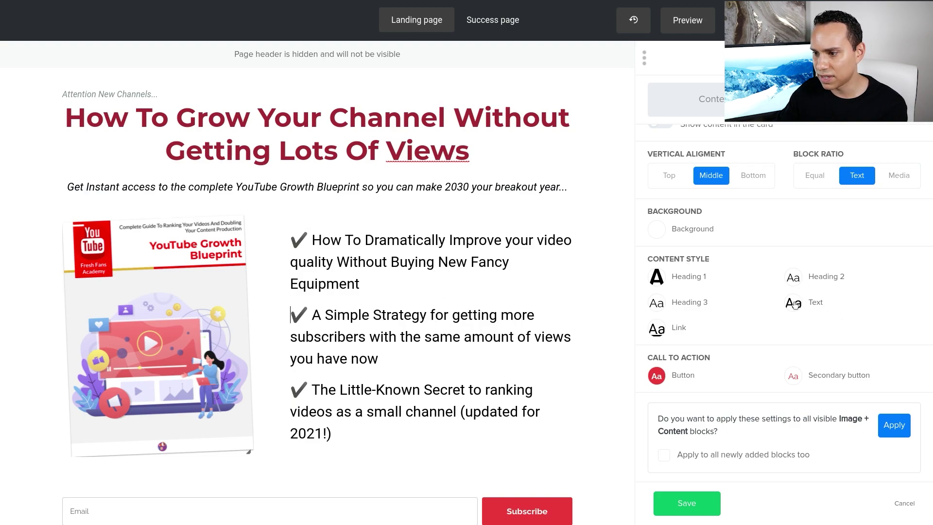
Step: Lower the checkmark list's font size by two steps and save the image and content block
left_click(782, 311)
left_click(734, 314)
left_click(735, 314)
left_click(538, 232)
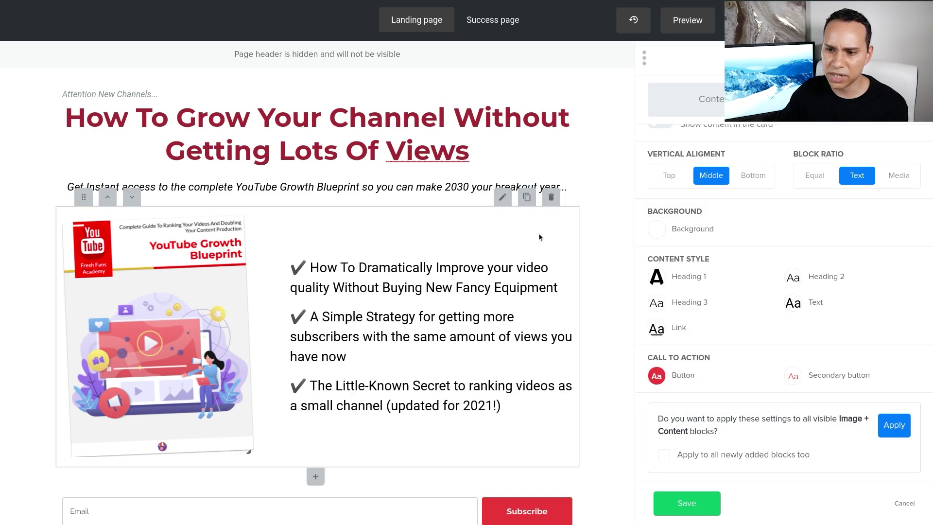
scroll(538, 233, "down", 5)
scroll(487, 232, "up", 5)
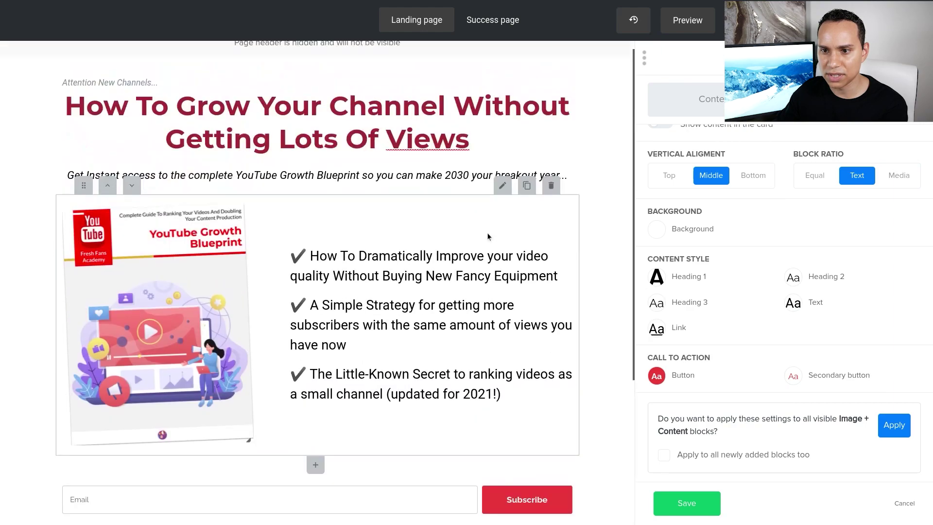
scroll(431, 301, "down", 2)
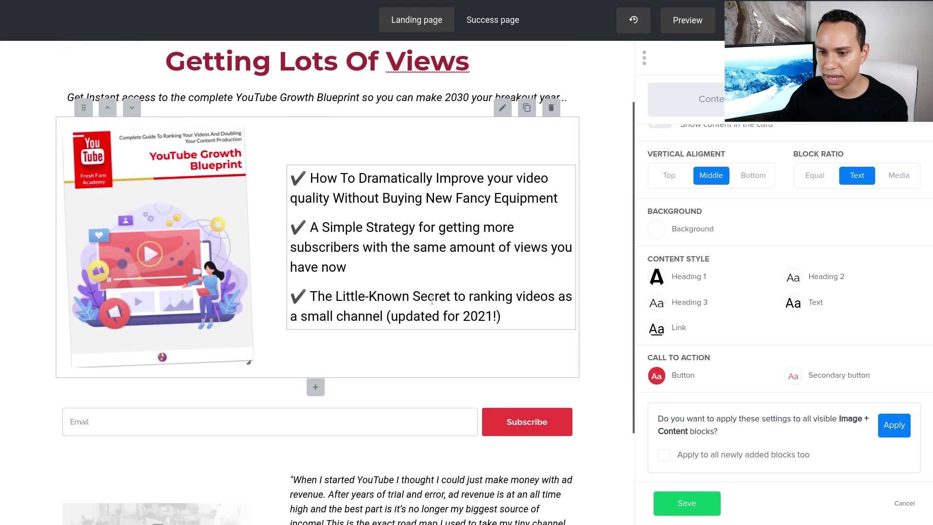
left_click(687, 503)
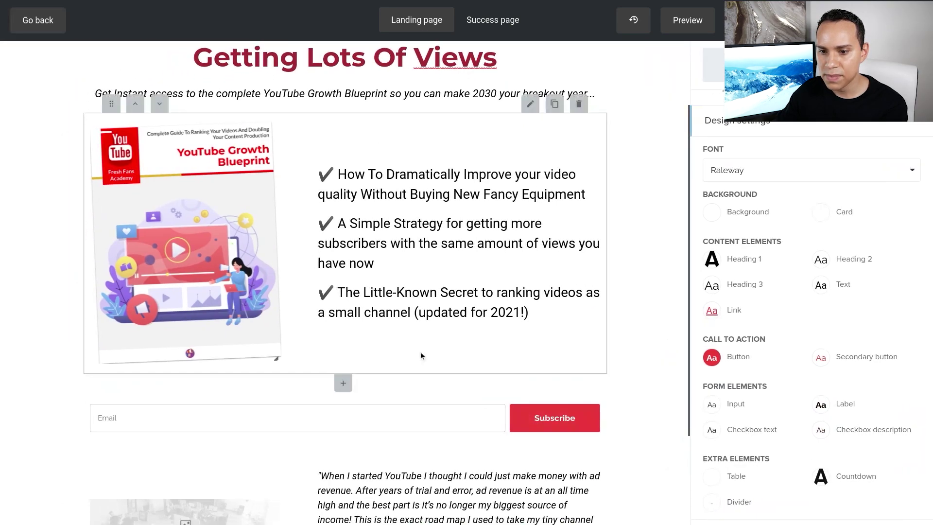
Step: Open the form field options of the email signup form below the checkmark list
scroll(420, 355, "down", 2)
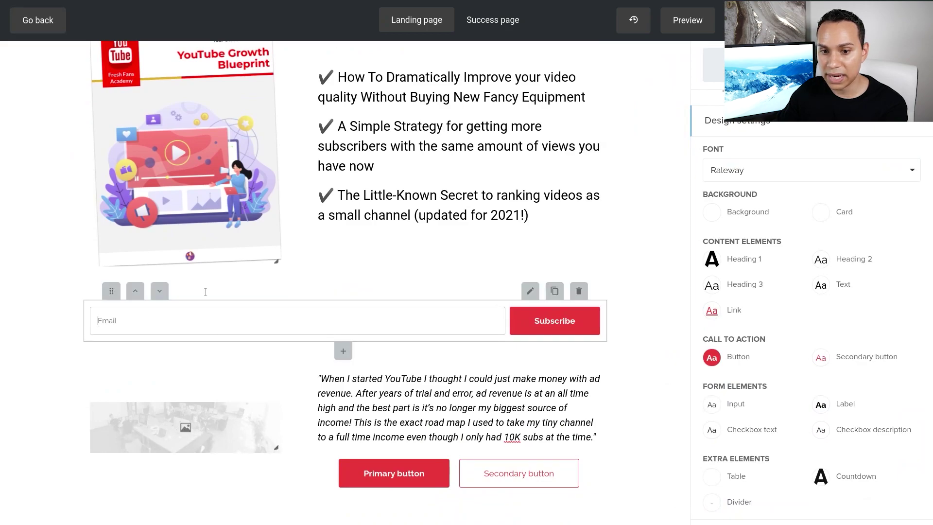
left_click(212, 316)
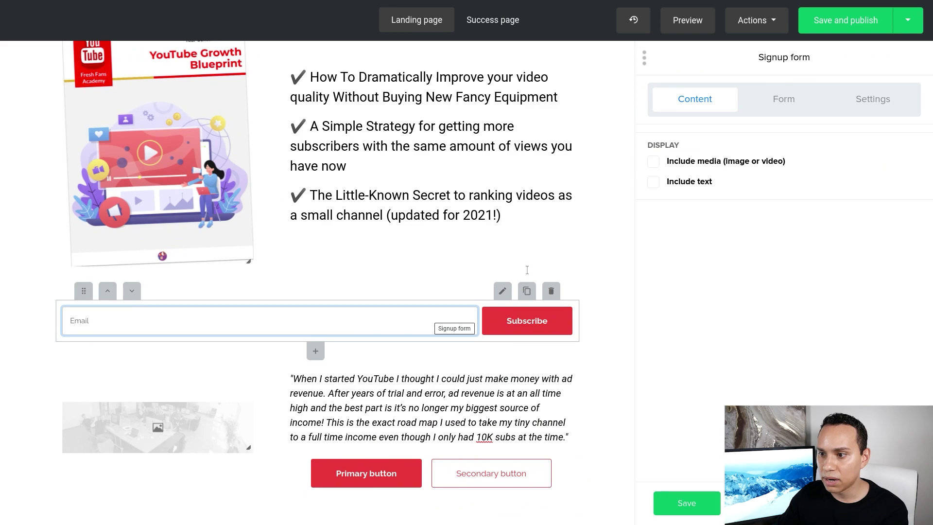
left_click(779, 104)
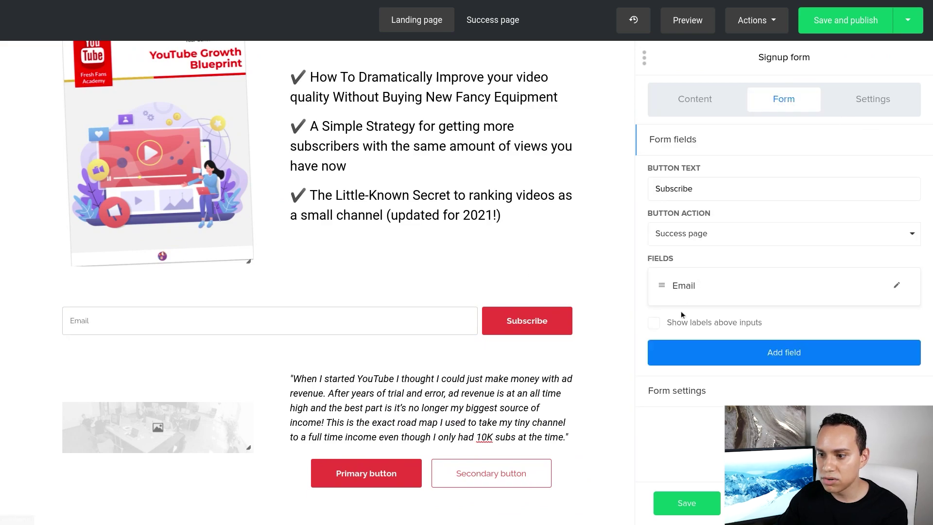
Step: Try adding a Name field to the signup form, and remove it so only Email is collected
left_click(743, 351)
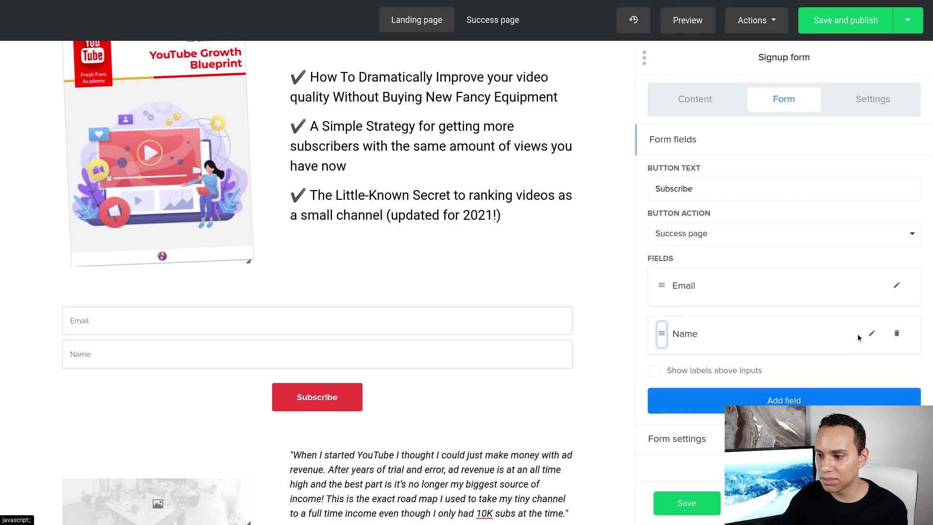
left_click(897, 334)
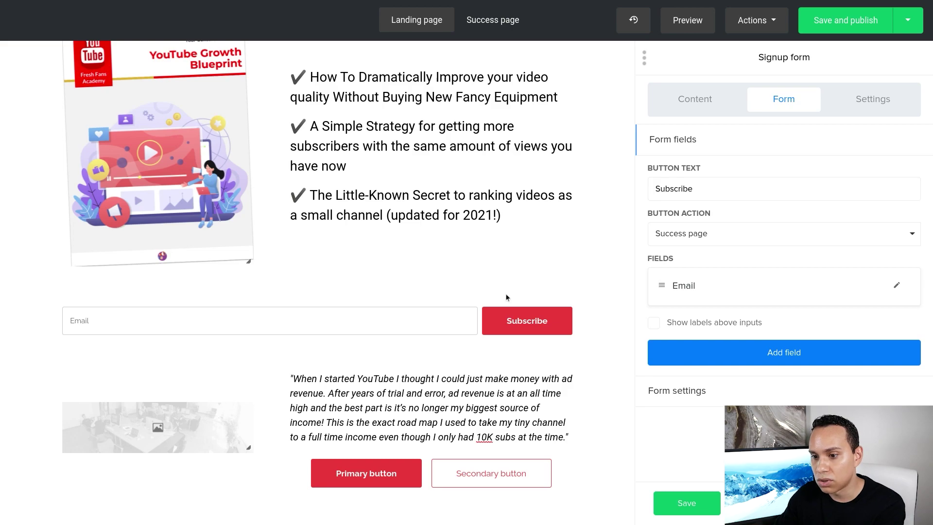
left_click(267, 316)
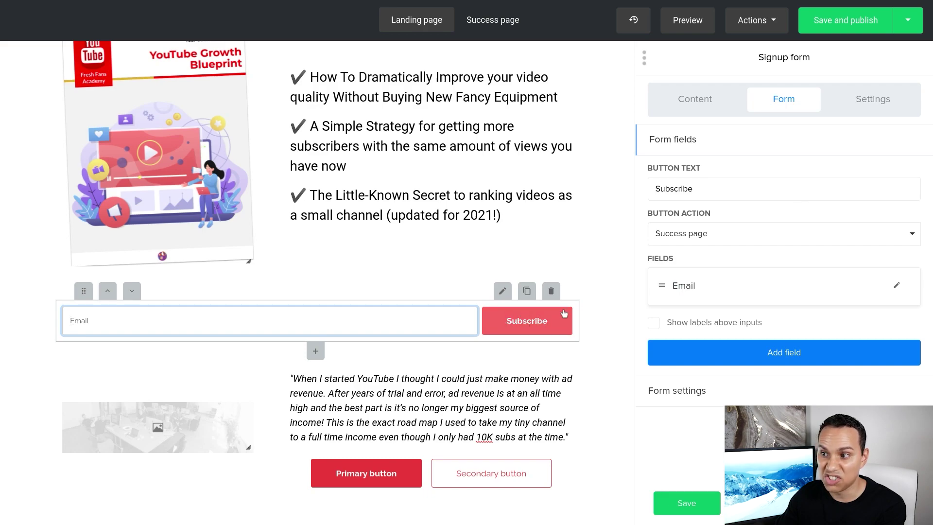
Step: Change the signup form's button text to "Download Now" and keep Success page as its action
double_click(710, 188)
type("Download Now")
left_click(745, 235)
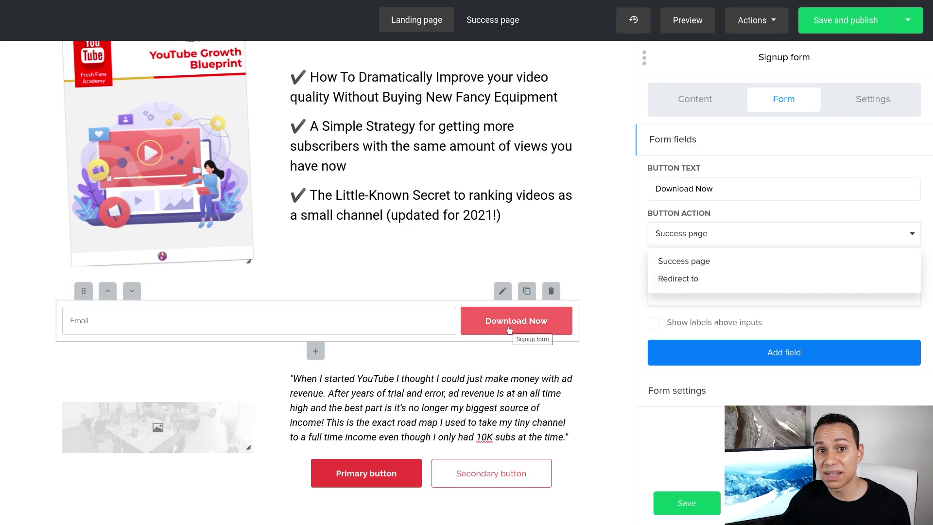
left_click(724, 236)
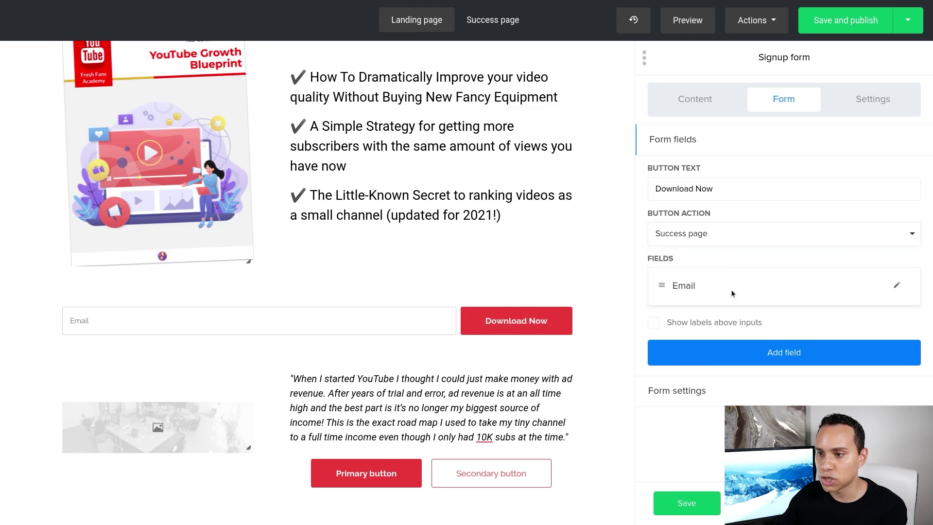
Step: Reduce the signup form block's top spacing to its minimum so the form sits closer to the checkmark list
left_click(869, 101)
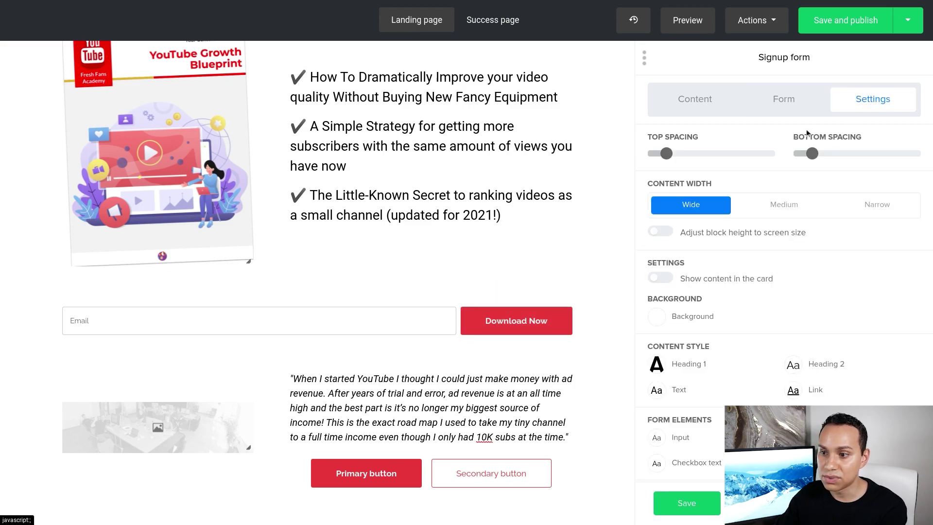
mouse_move(669, 155)
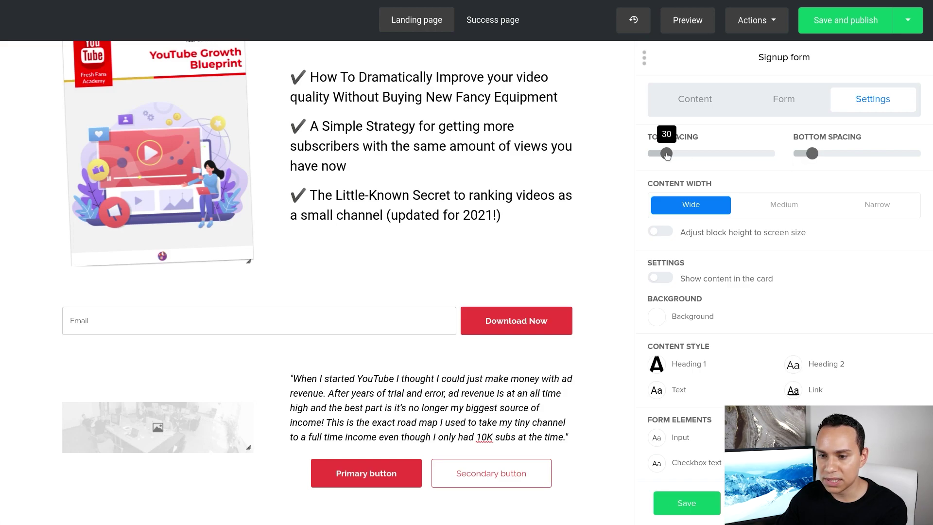
left_click_drag(659, 156, 631, 157)
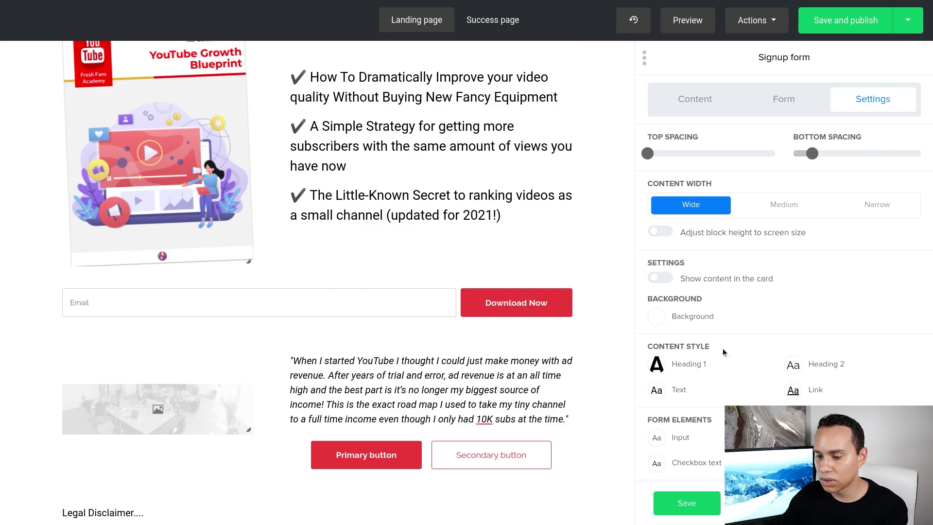
Step: Set the Download Now button's normal background color to green #28a745
scroll(721, 352, "down", 3)
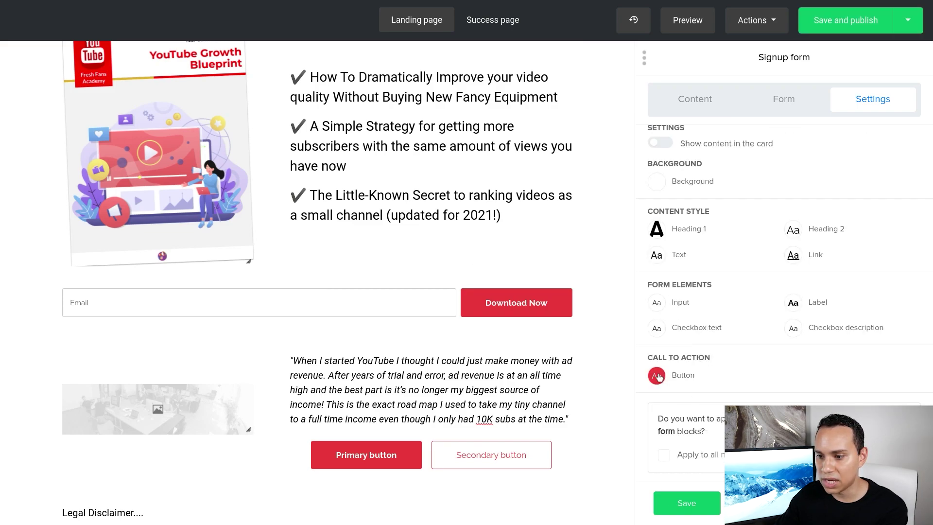
left_click(656, 375)
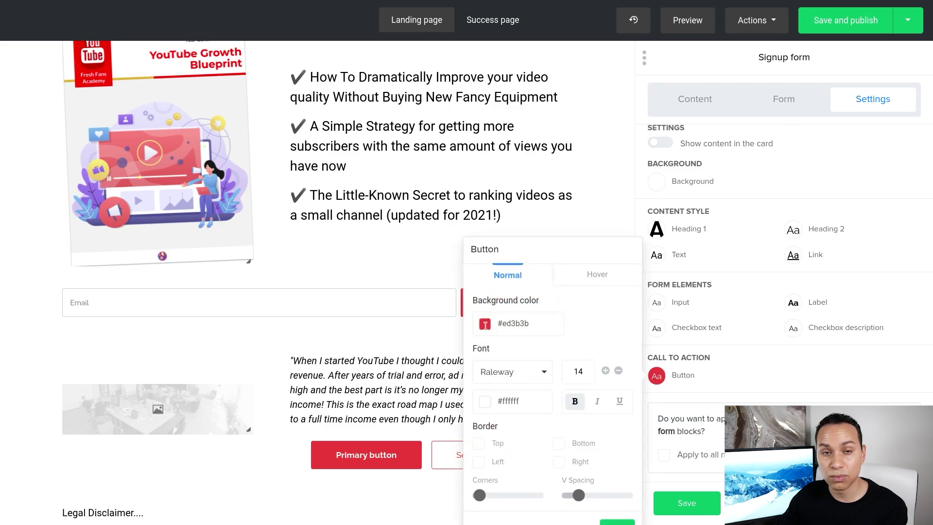
left_click(484, 325)
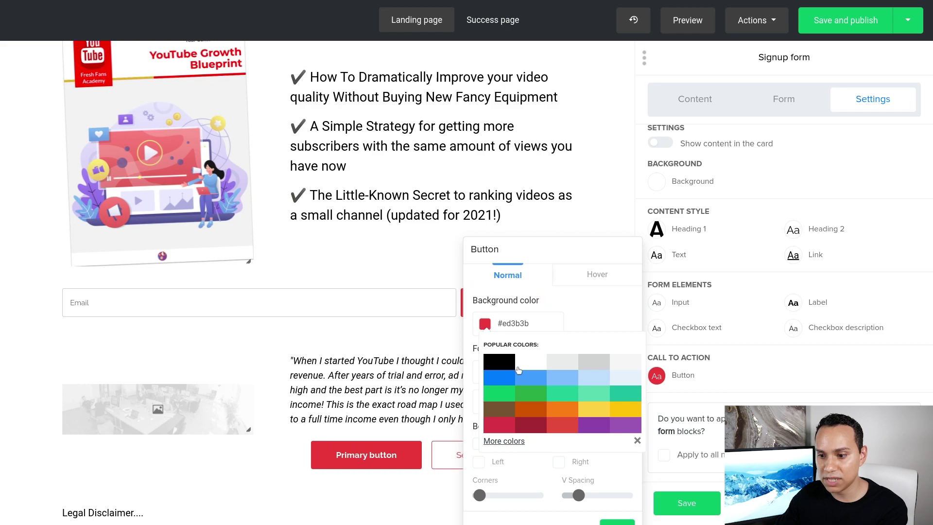
left_click(530, 397)
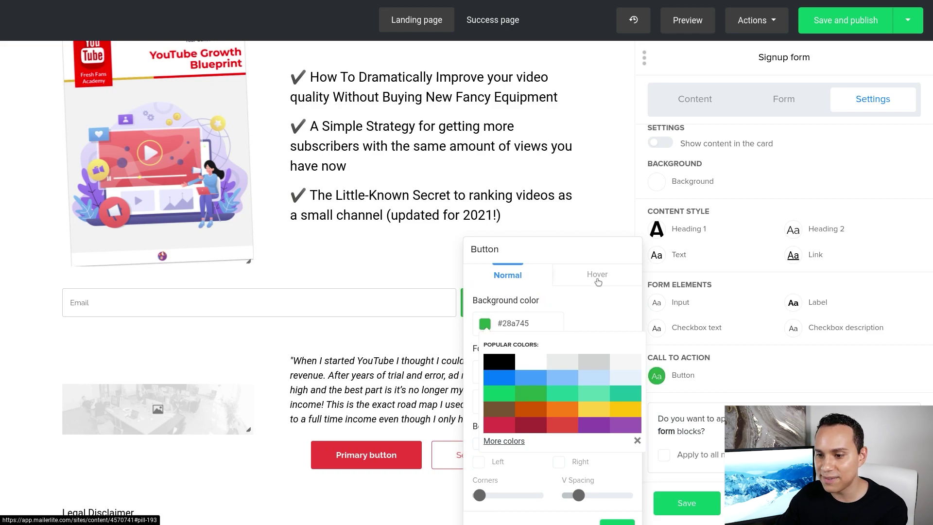
Step: Set the Download Now button's hover background color to the lighter green #20c997
left_click(597, 277)
left_click(486, 325)
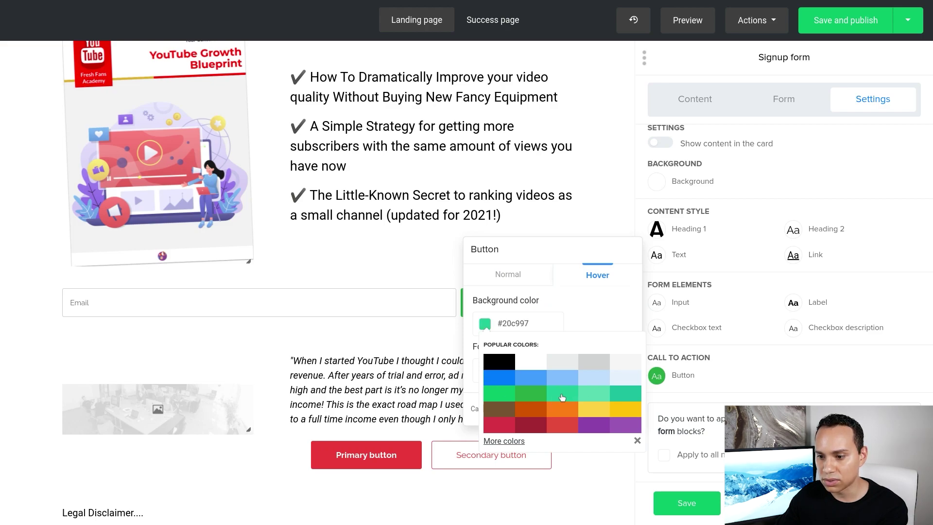
left_click(581, 294)
Step: Try larger font sizes up to 26 for the Download Now button's normal state and settle on 20
left_click(527, 279)
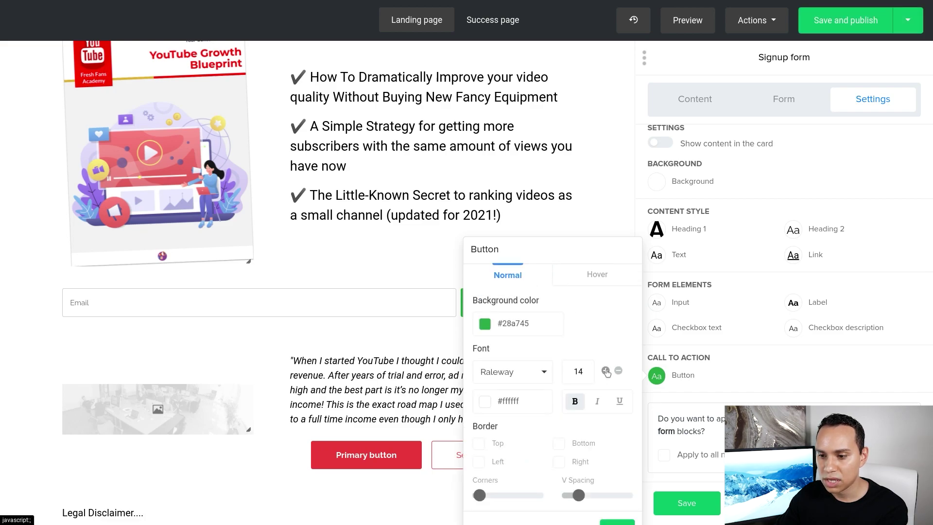
left_click(605, 371)
left_click(605, 372)
left_click(606, 371)
left_click(618, 371)
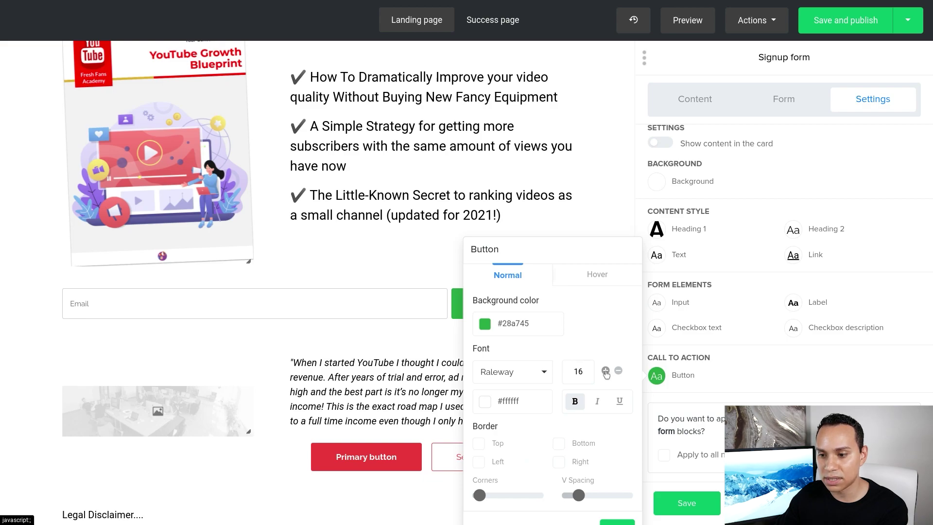
left_click(606, 371)
left_click(606, 371)
left_click(606, 371)
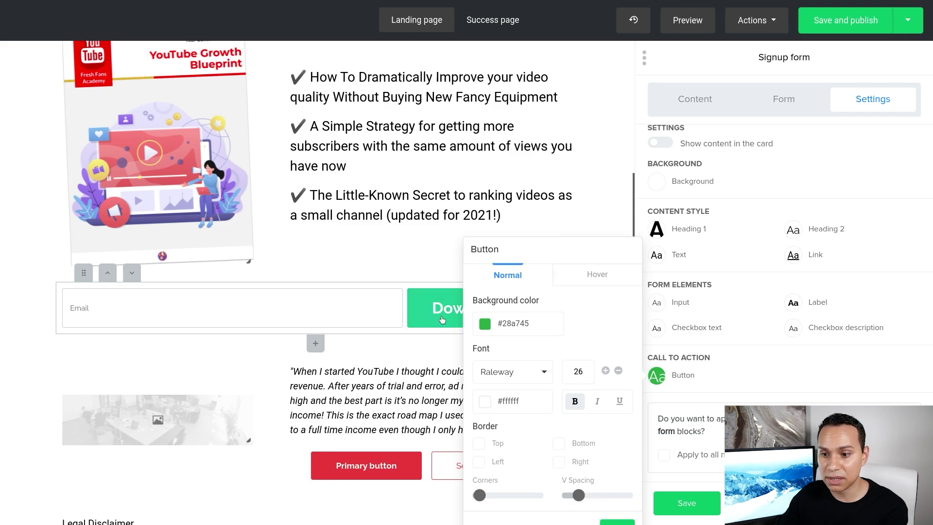
left_click(619, 371)
left_click(619, 371)
left_click(619, 372)
left_click(618, 372)
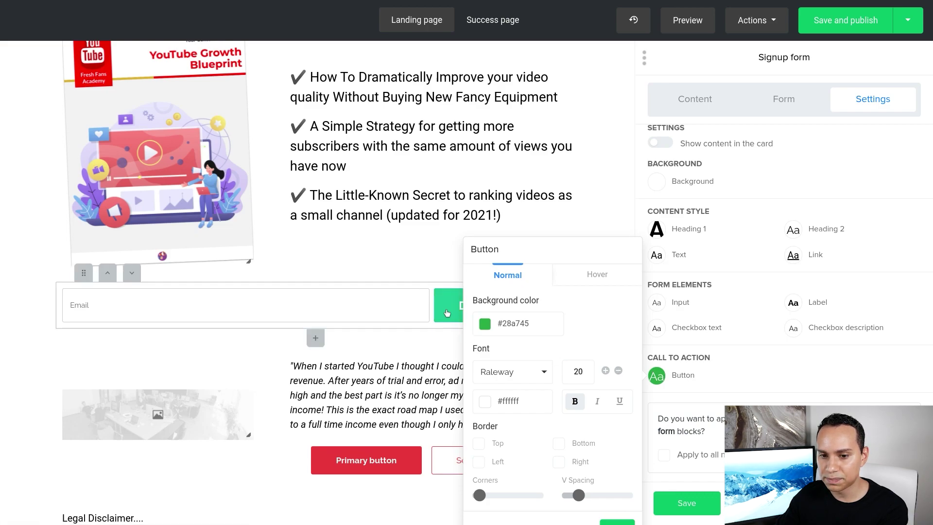
left_click(435, 330)
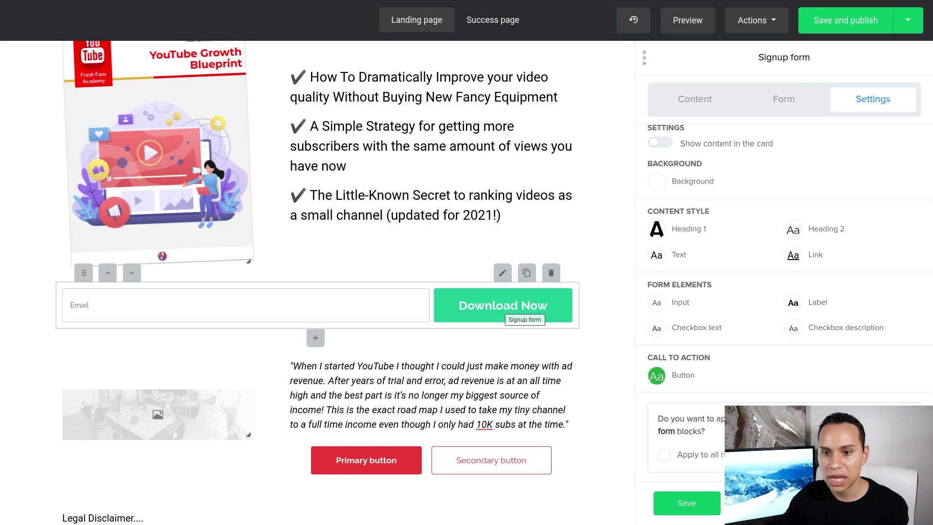
scroll(510, 316, "up", 4)
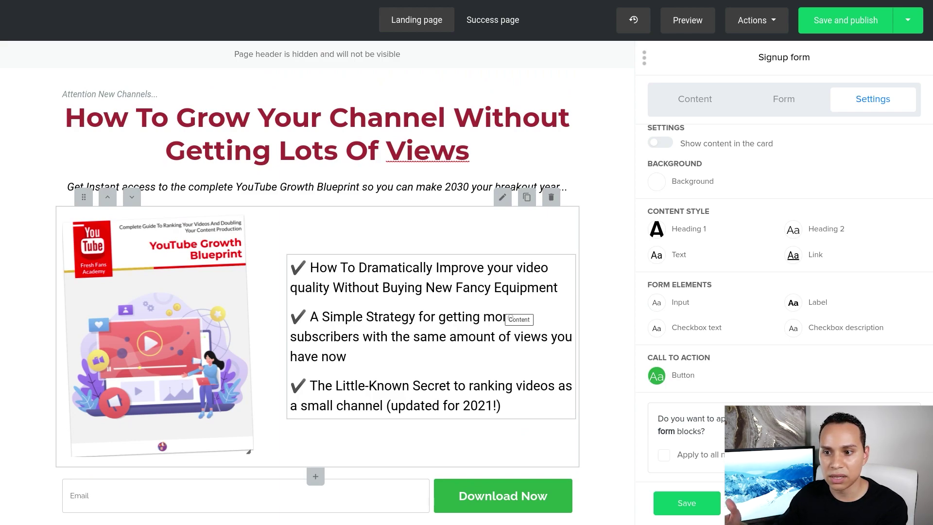
Step: Increase the signup form's input font size to 17 so the Email placeholder is larger, and save
scroll(497, 329, "down", 3)
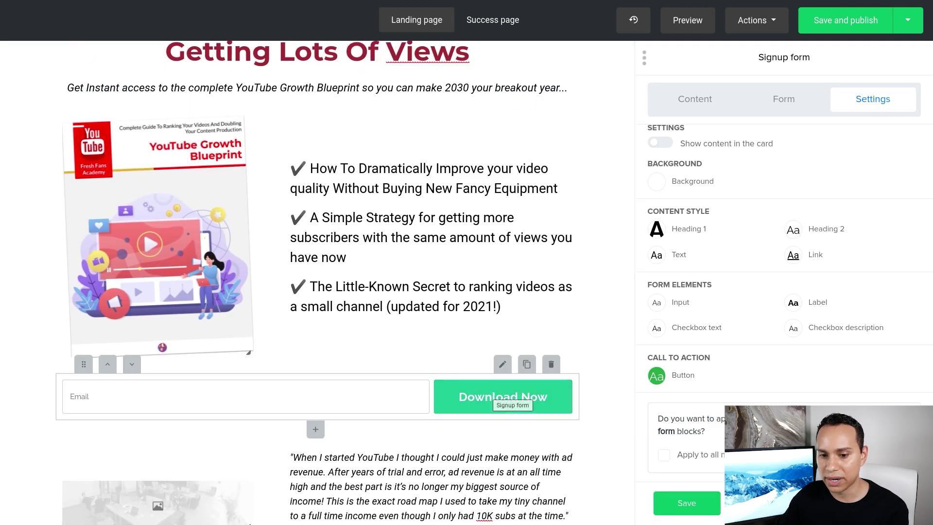
left_click(288, 399)
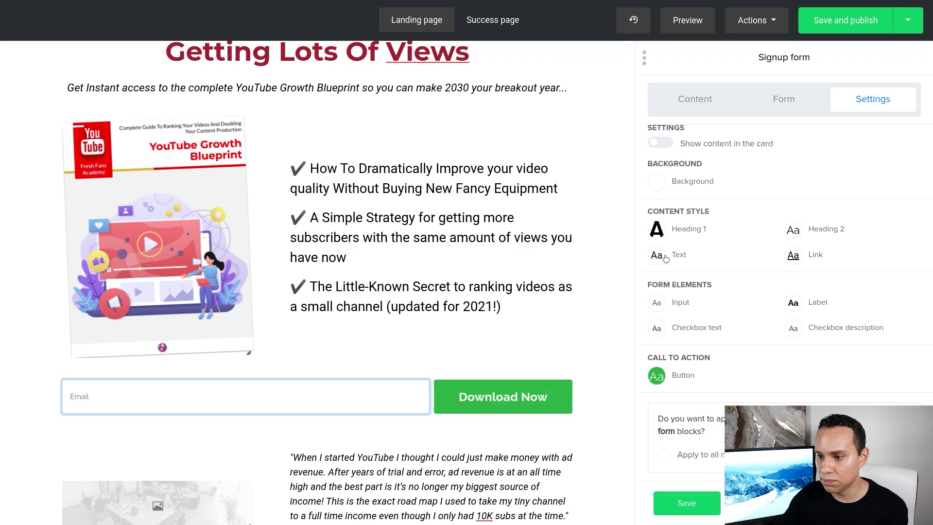
left_click(657, 304)
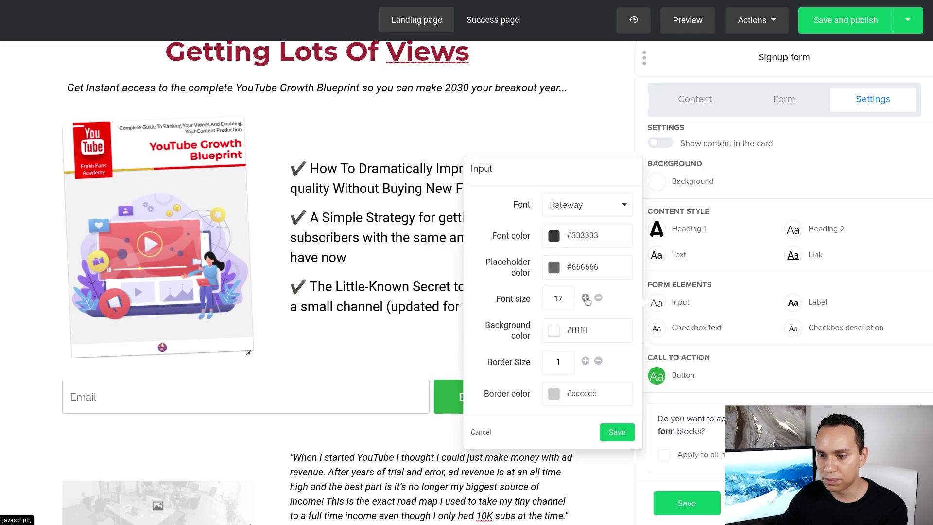
left_click(386, 338)
left_click(436, 243)
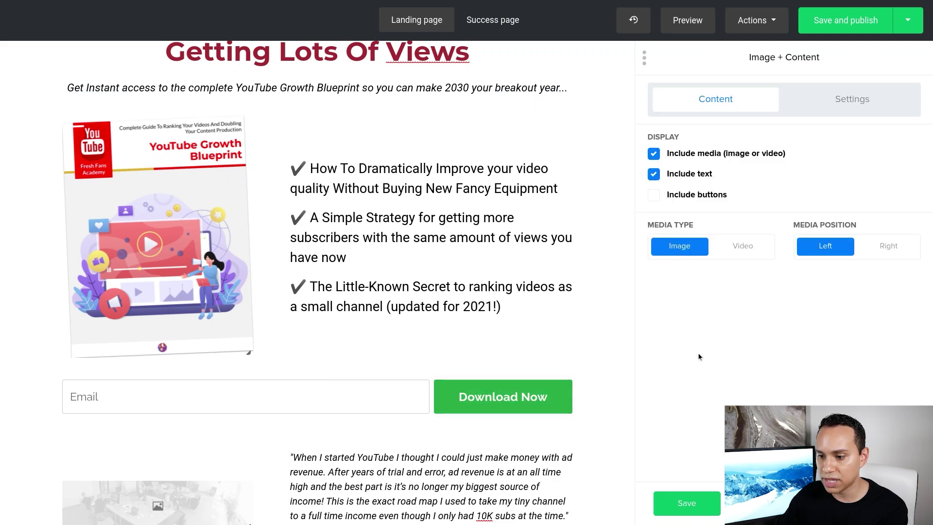
left_click(696, 506)
scroll(350, 136, "up", 3)
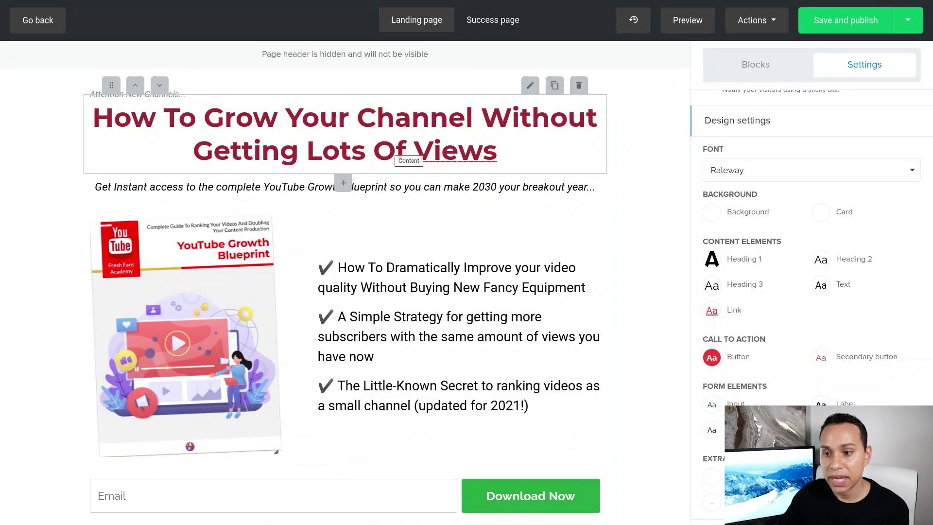
scroll(445, 301, "down", 4)
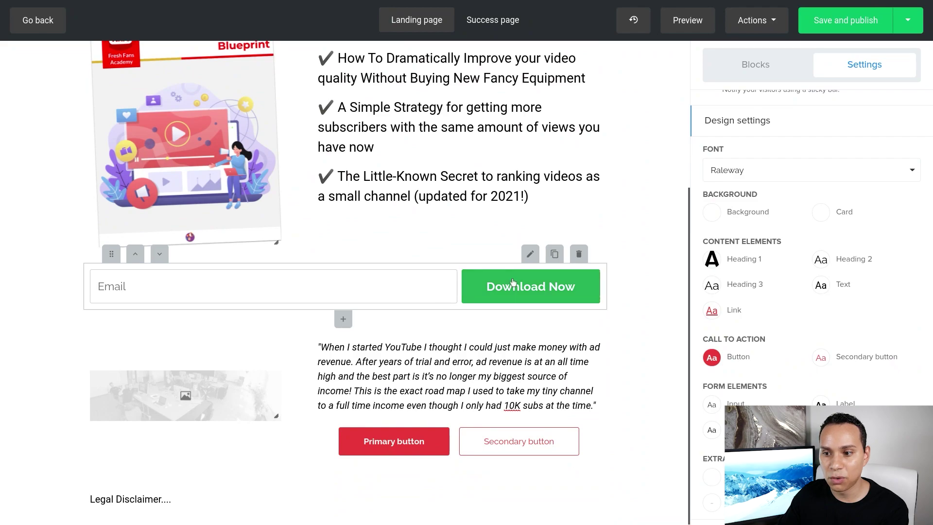
left_click(530, 253)
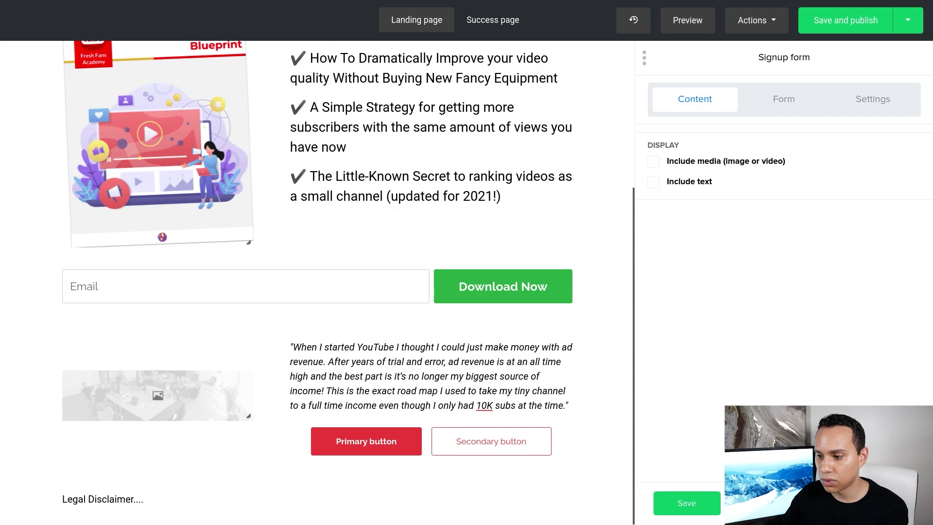
left_click(686, 502)
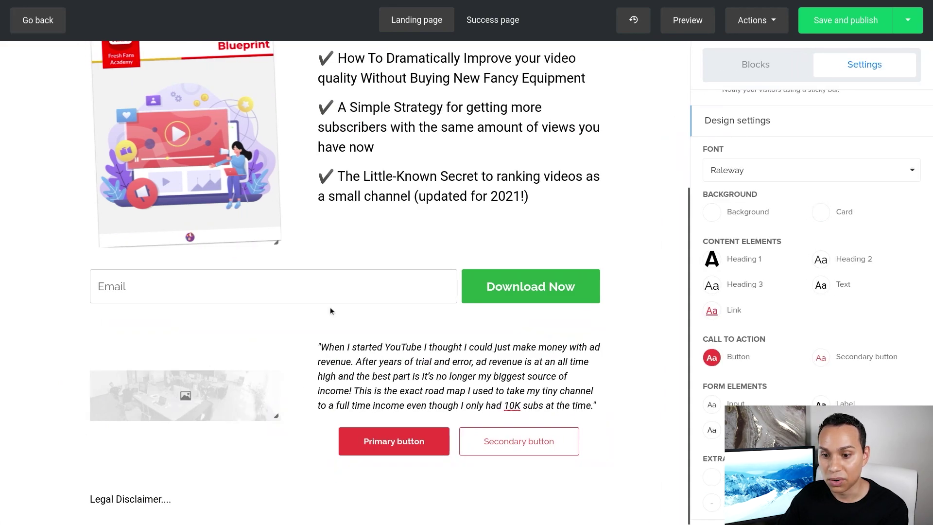
scroll(293, 384, "up", 5)
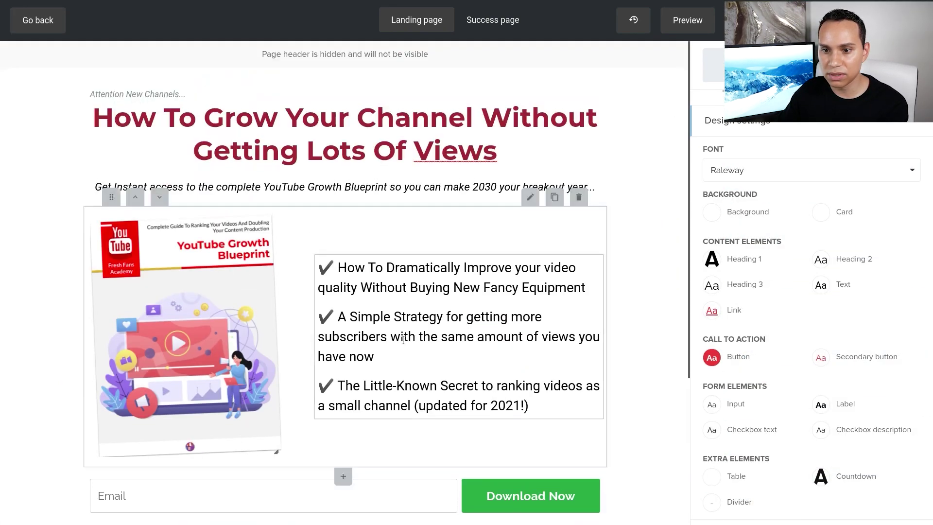
Step: Replace the testimonial's placeholder image with the circular portrait of the bearded man from the file manager and shrink it to a small centered photo
scroll(355, 267, "down", 5)
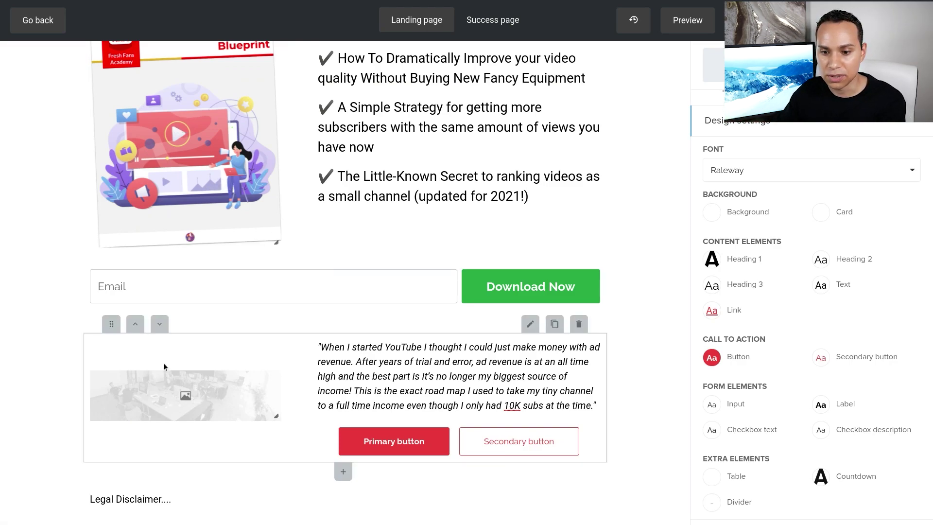
left_click(165, 389)
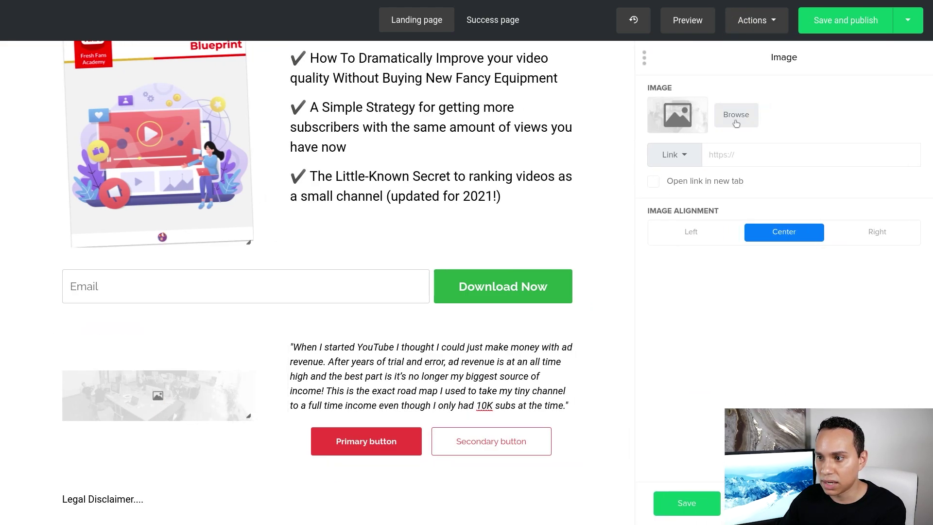
left_click(736, 121)
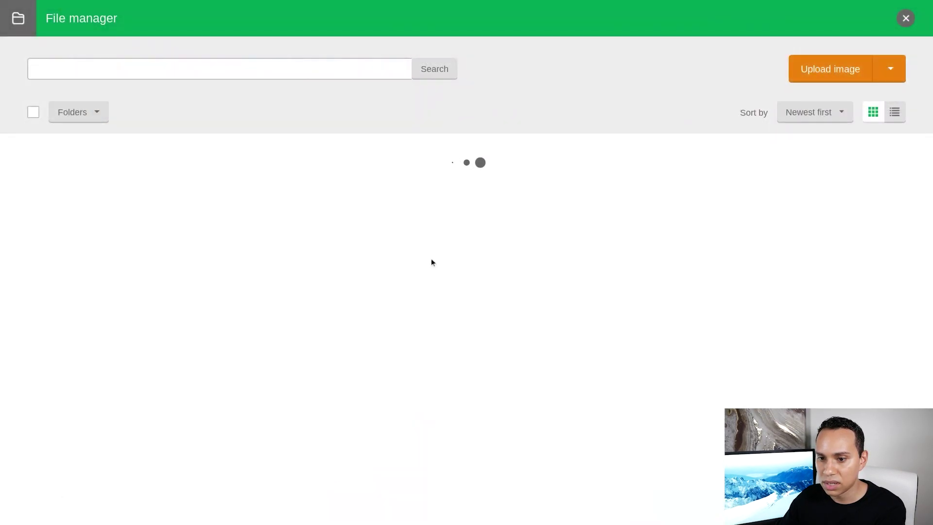
scroll(437, 277, "down", 4)
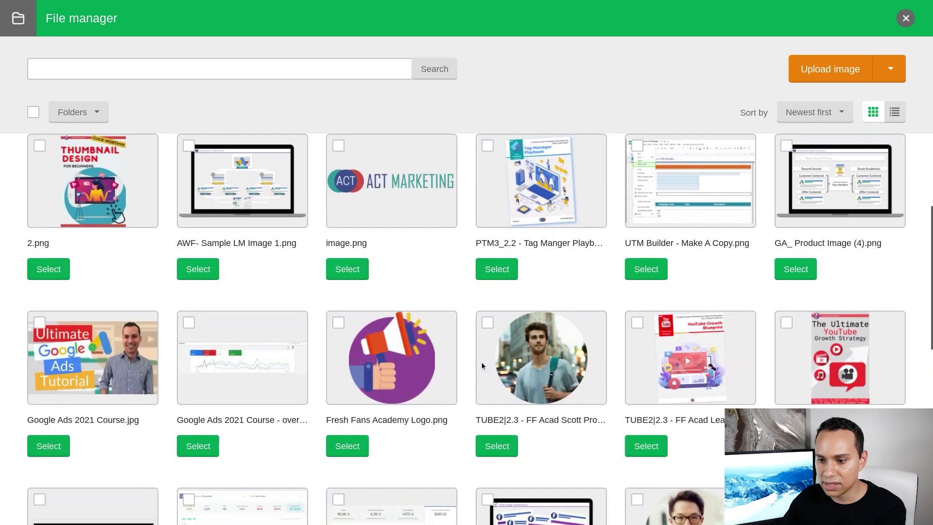
left_click(486, 444)
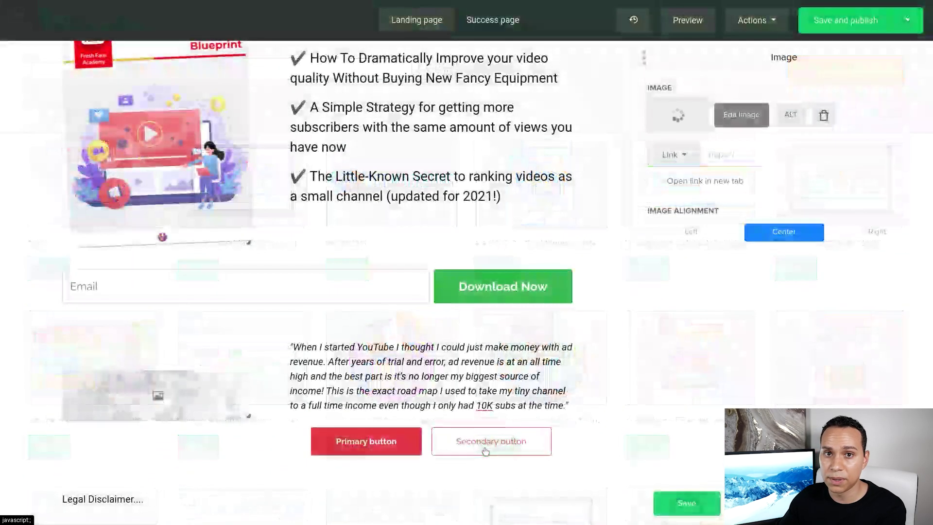
scroll(226, 446, "down", 2)
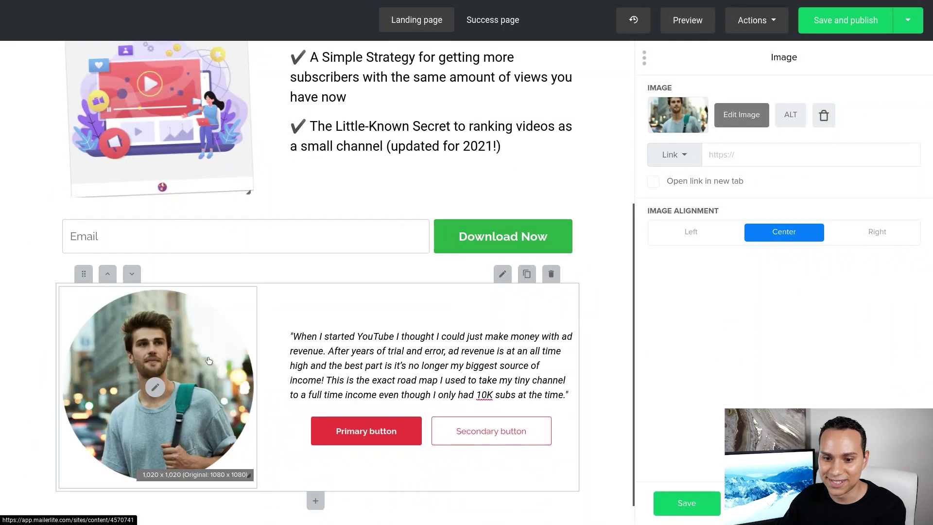
left_click_drag(249, 448, 238, 418)
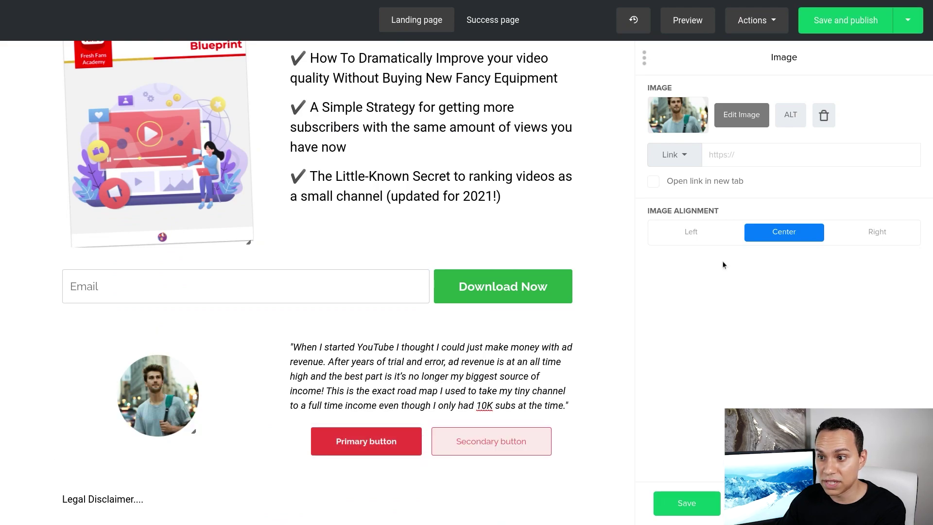
Step: Remove the buttons from the testimonial block and try its image on the right before returning the media position to Left
mouse_move(539, 358)
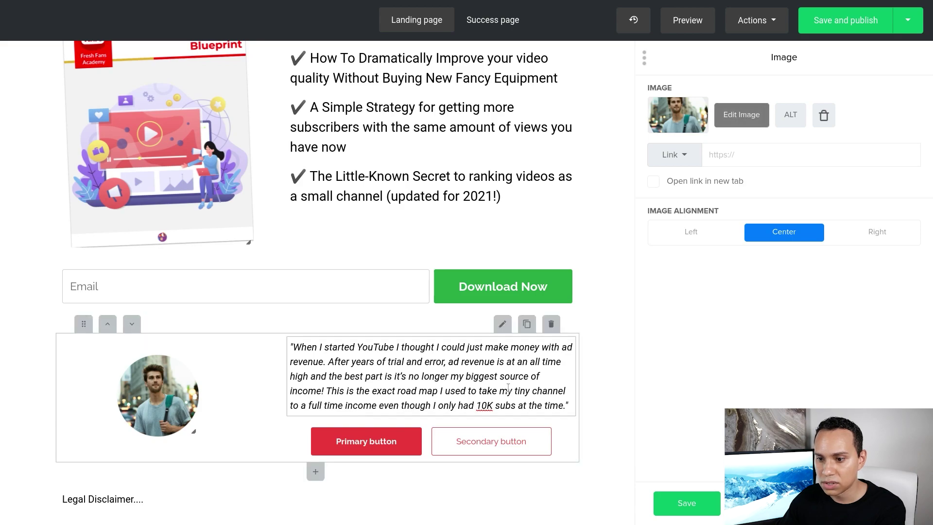
left_click(503, 325)
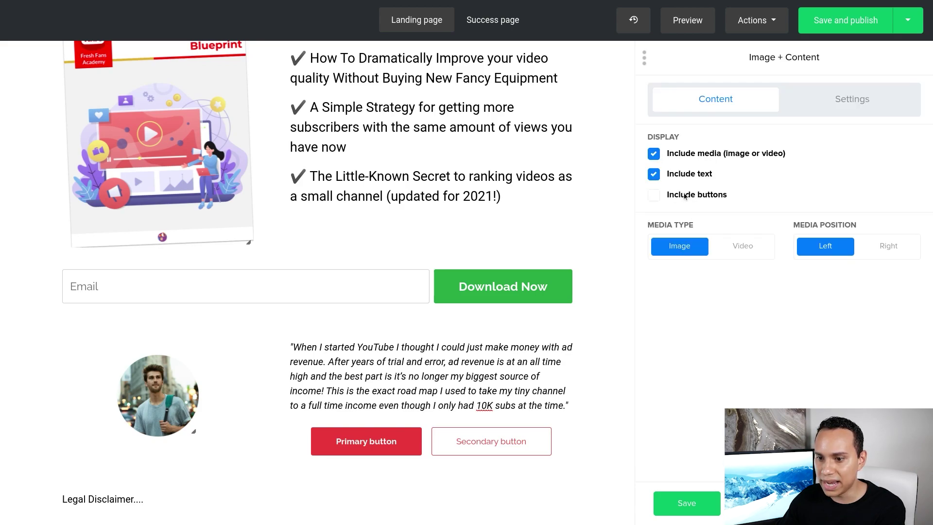
scroll(684, 195, "up", 2)
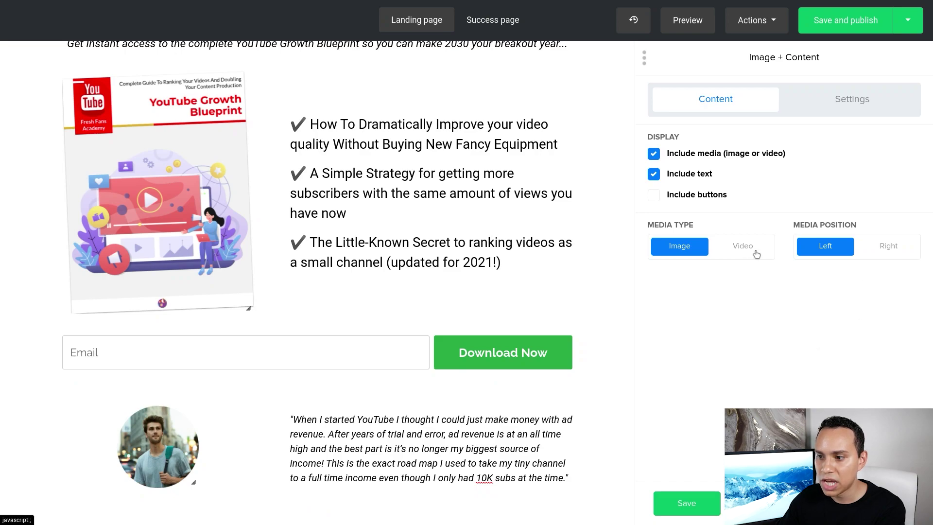
left_click(880, 256)
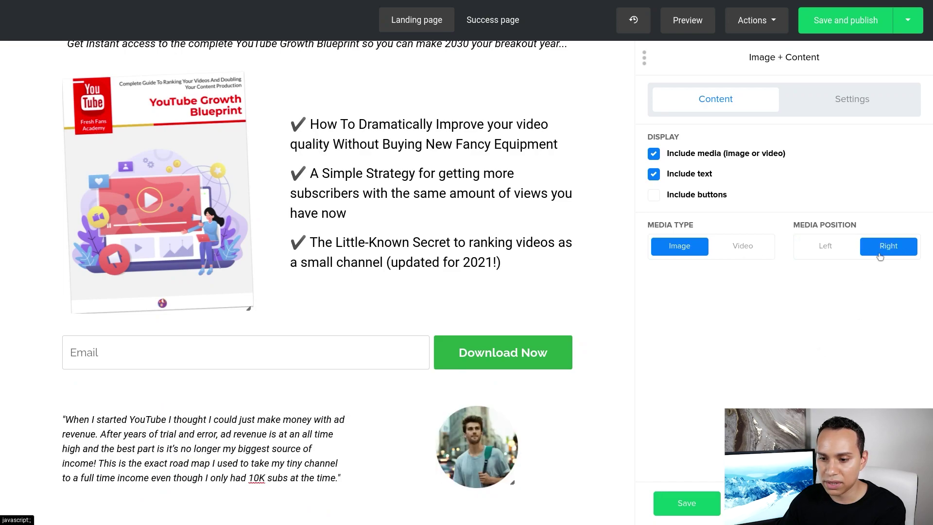
left_click(837, 252)
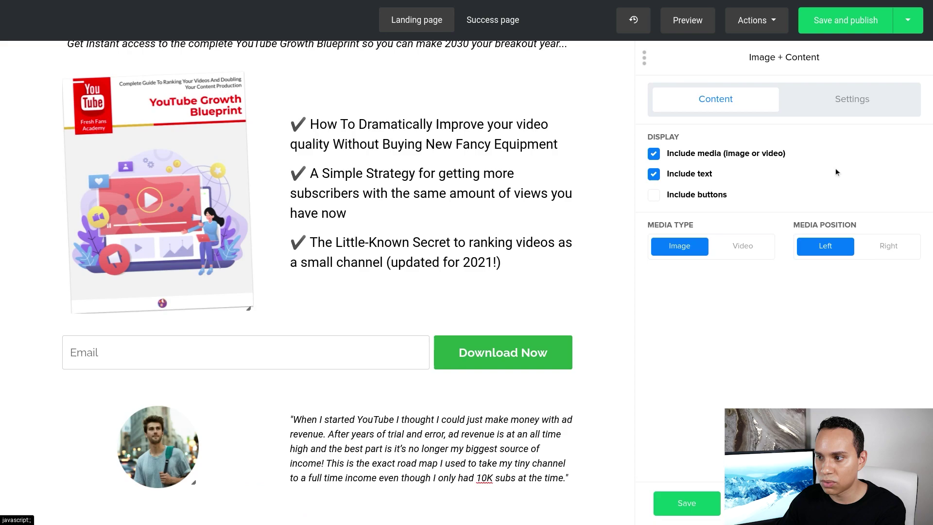
Step: Try the Equal and Media block ratios on the testimonial block and return the ratio to Text
left_click(847, 102)
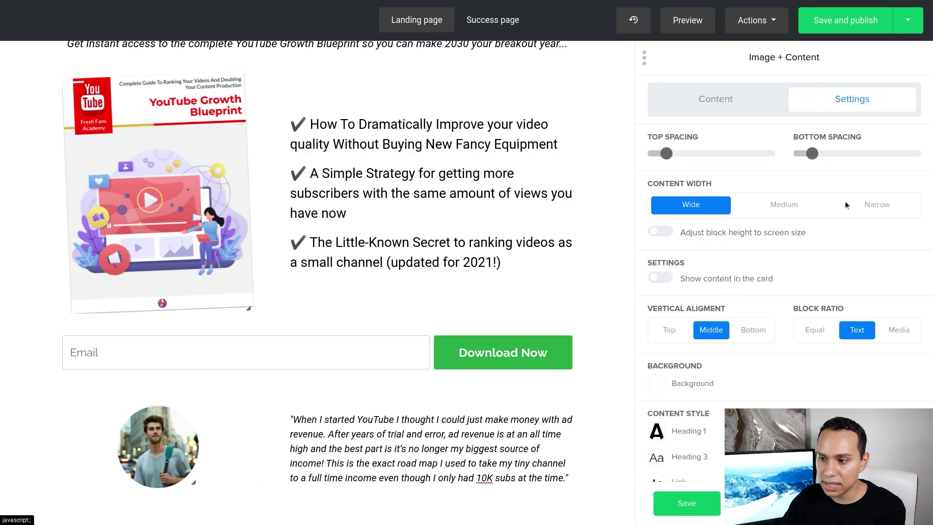
left_click(816, 332)
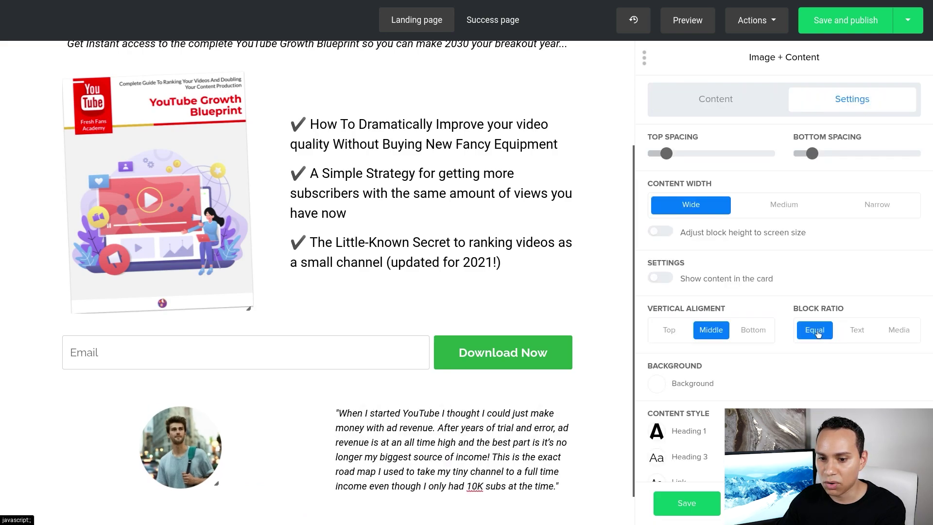
left_click(869, 334)
left_click(882, 333)
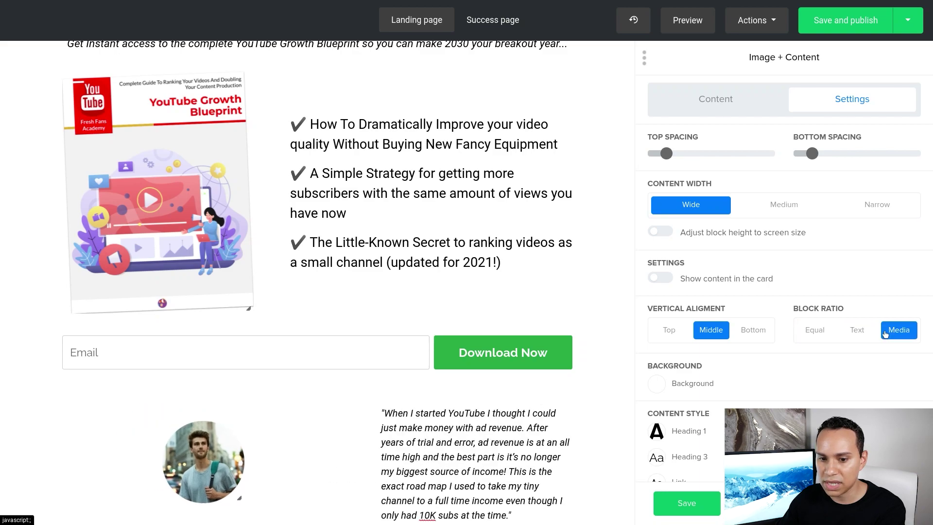
left_click(815, 330)
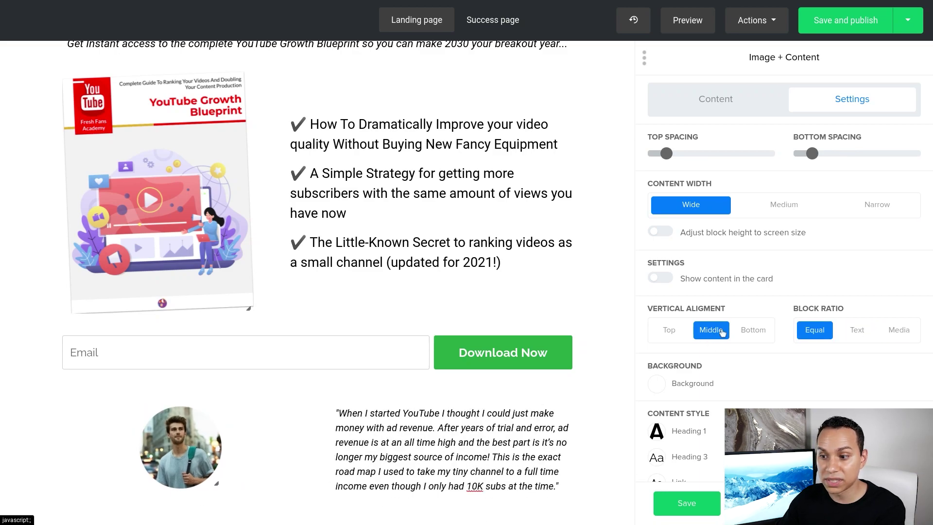
left_click(857, 333)
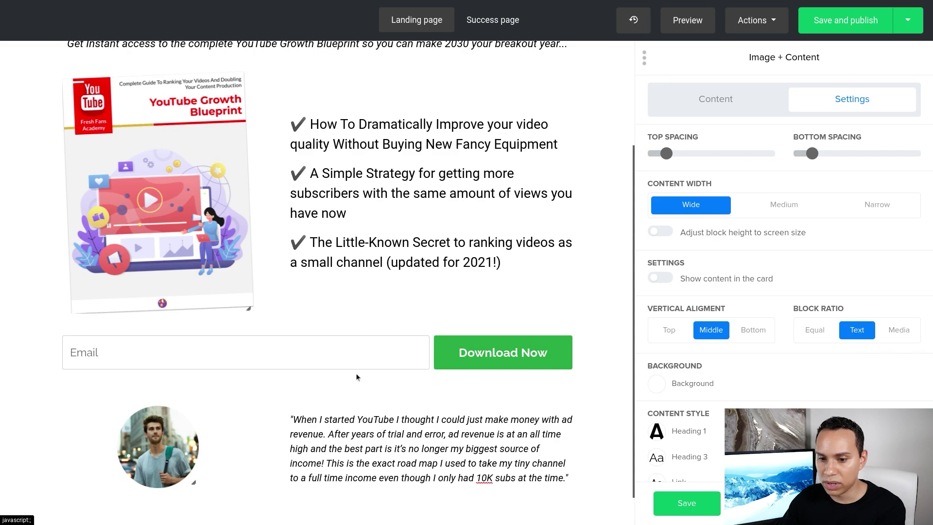
Step: Shrink the testimonial portrait to slightly under 116 x 116, reduce the testimonial block's top spacing to below 30, and save
left_click_drag(196, 482, 212, 470)
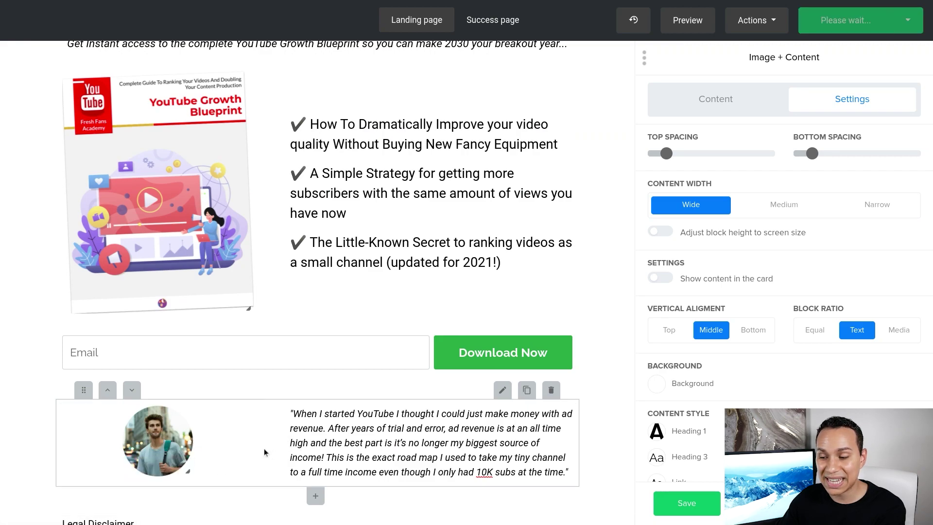
scroll(267, 452, "down", 1)
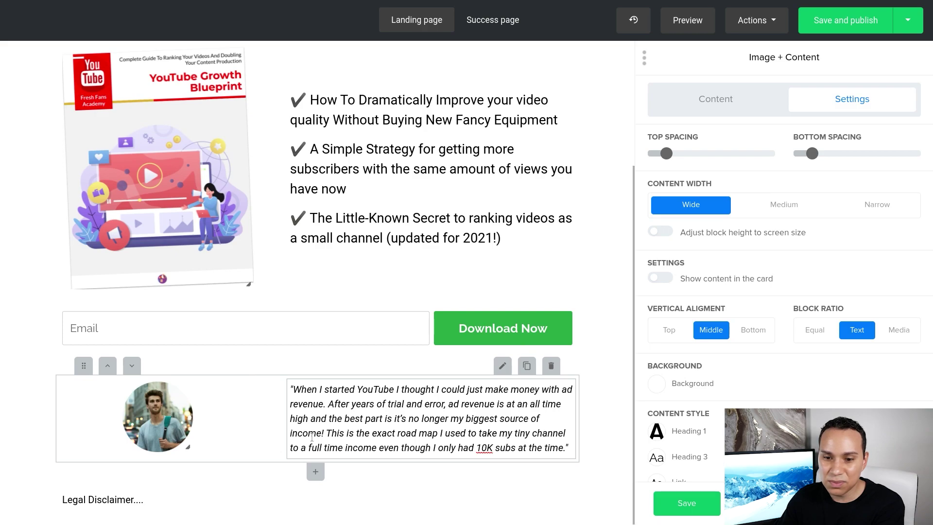
mouse_move(665, 154)
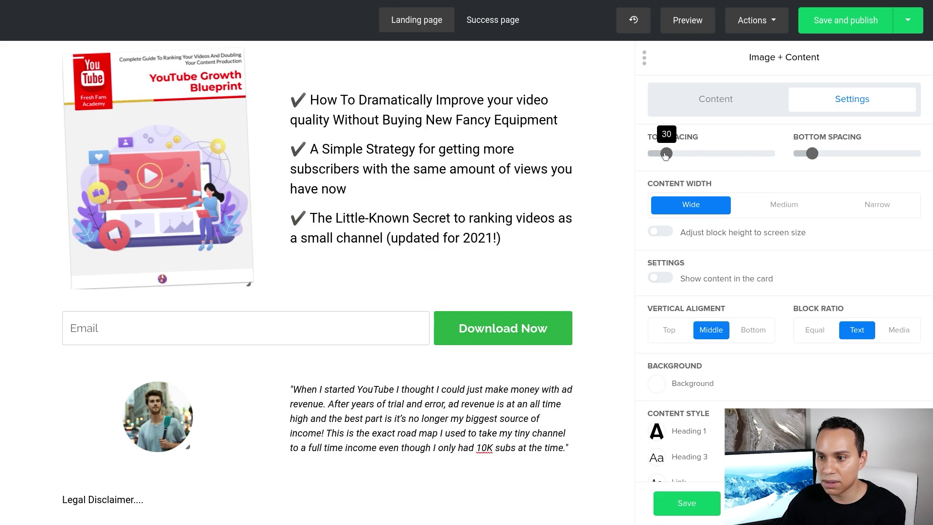
left_click_drag(665, 155, 659, 155)
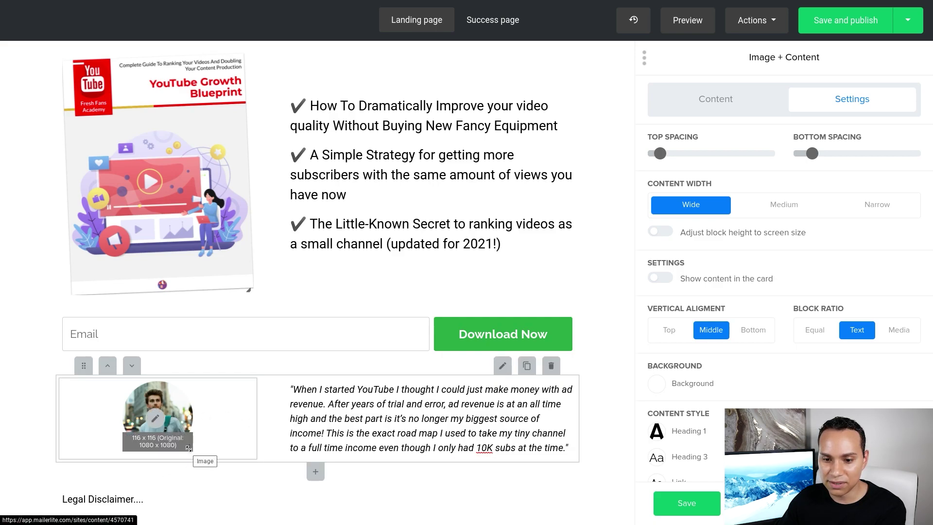
mouse_move(217, 459)
left_mouse_down()
mouse_move(345, 515)
mouse_move(208, 447)
mouse_move(218, 445)
left_mouse_up()
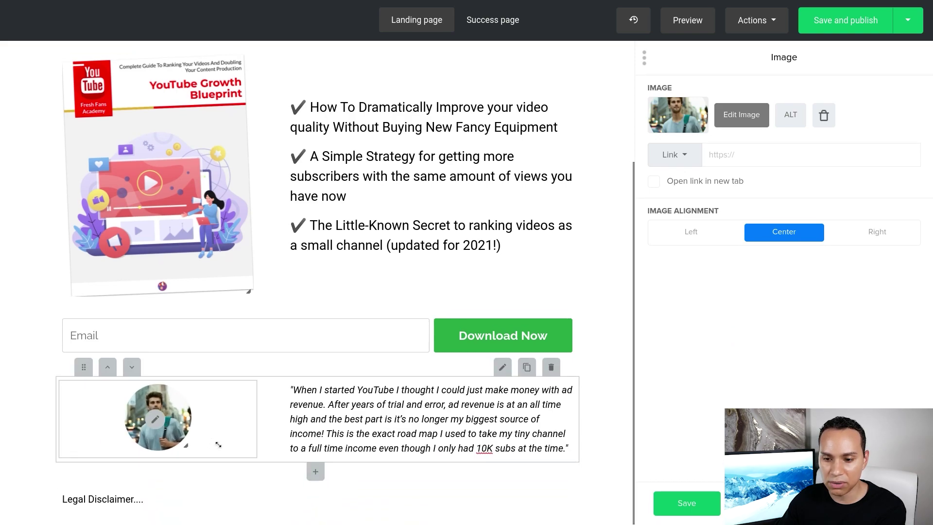
left_click(685, 513)
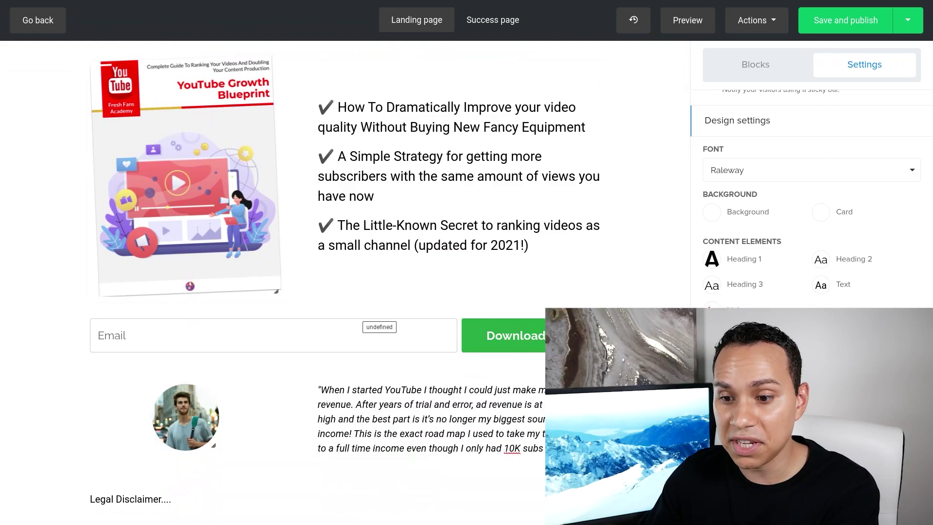
Step: Look at the success page's existing design and return to the landing page
scroll(439, 261, "up", 3)
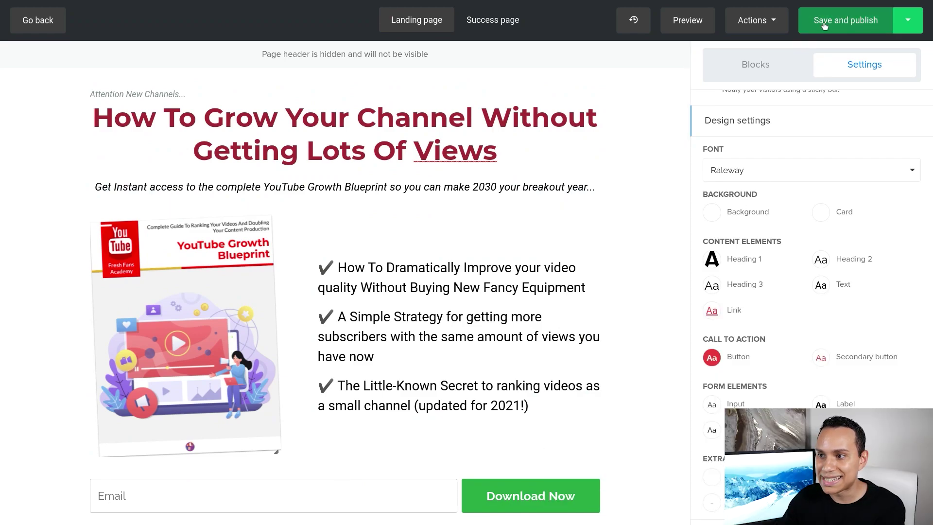
left_click(492, 20)
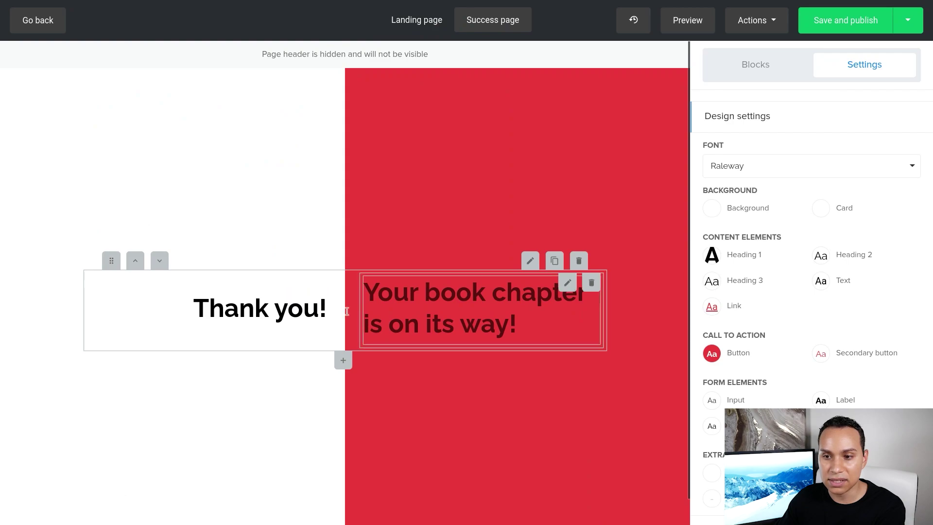
left_click(409, 27)
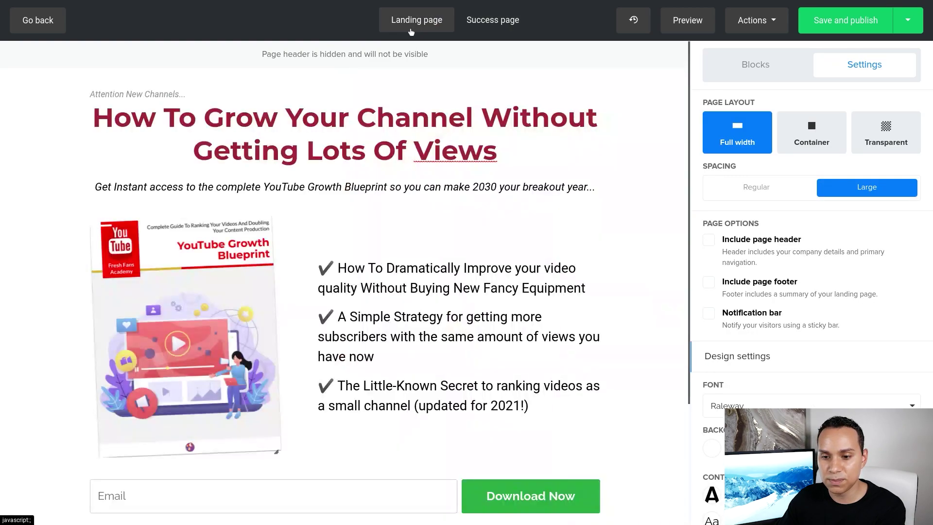
Step: Check the success page and the landing page content once more, and save and publish the page
left_click(493, 20)
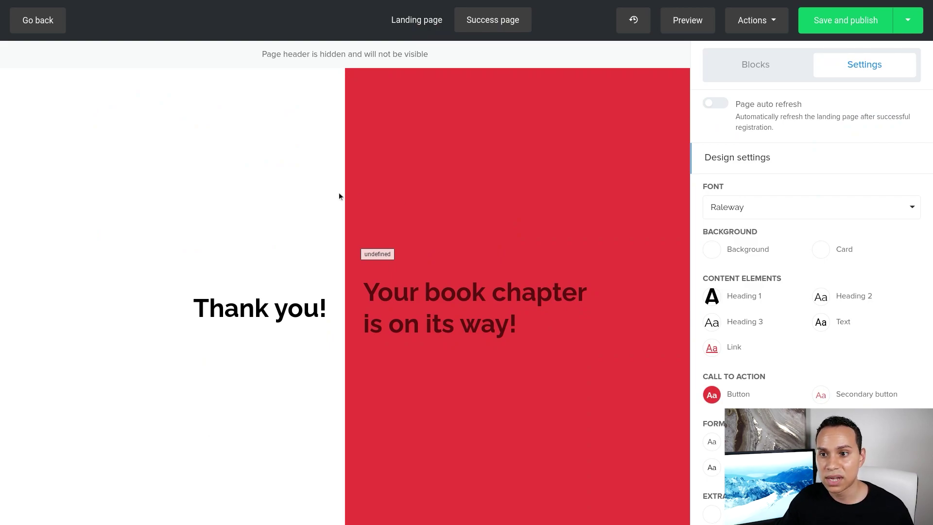
left_click(416, 21)
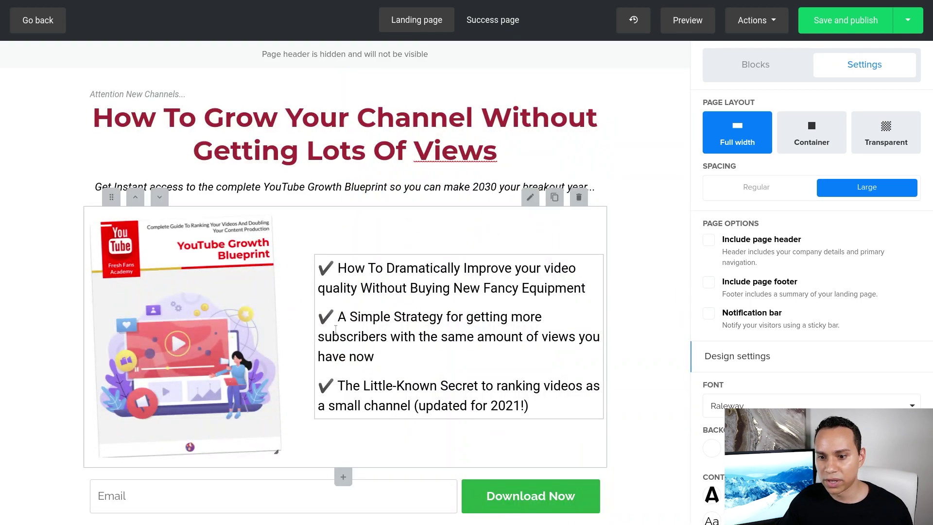
scroll(333, 327, "down", 3)
scroll(333, 327, "up", 3)
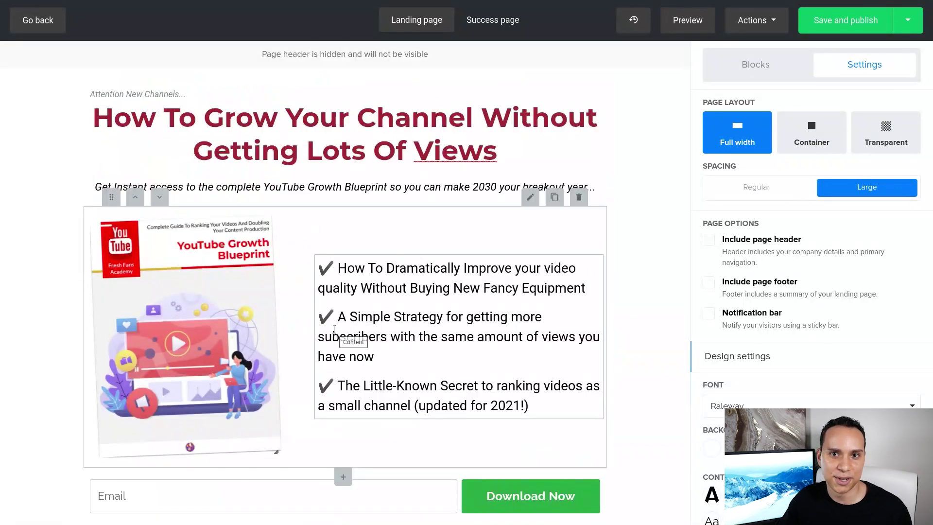
left_click(843, 30)
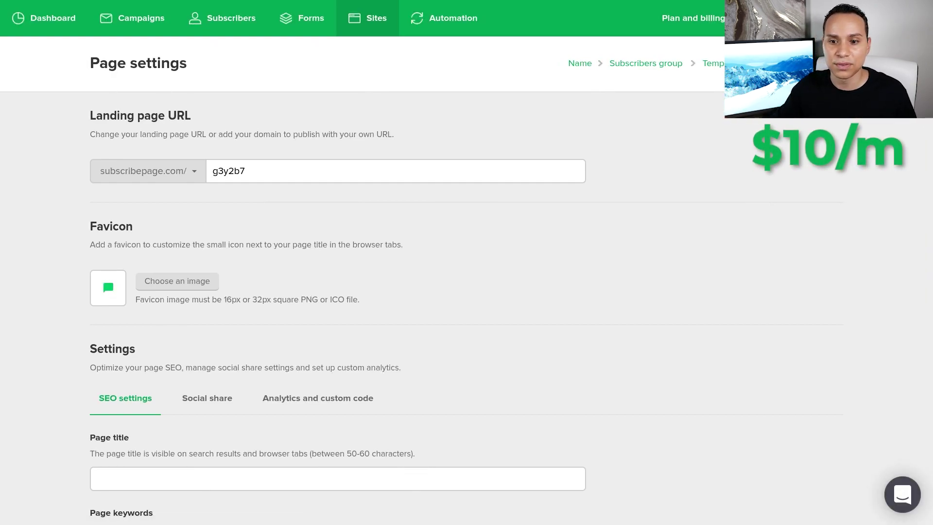
Step: Set the landing page URL to the custom blueprint subdomain with the path youtubegrowthtemplatef42
left_click(262, 169)
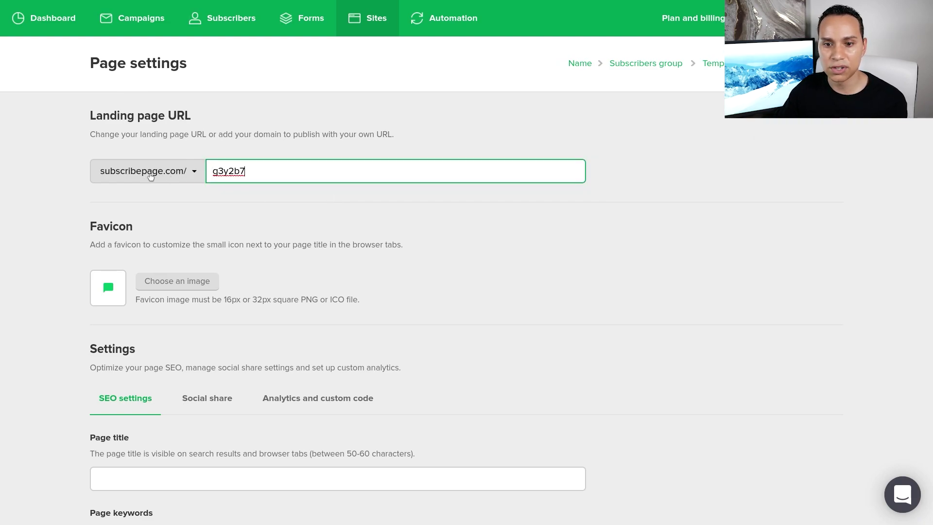
left_click(195, 174)
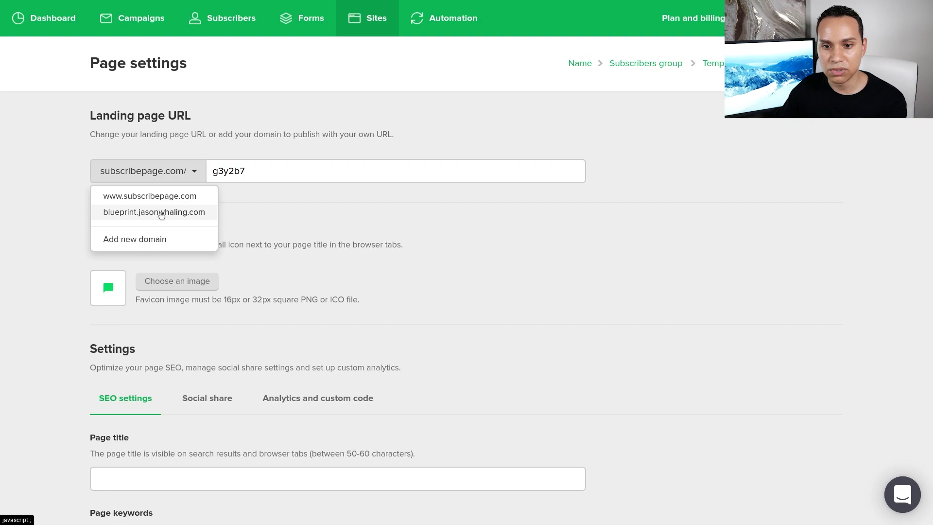
left_click(161, 213)
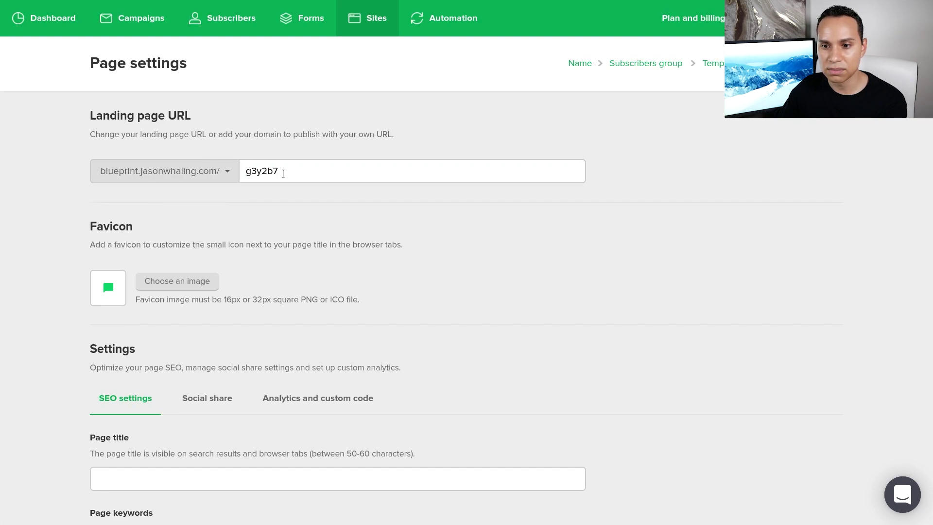
double_click(298, 174)
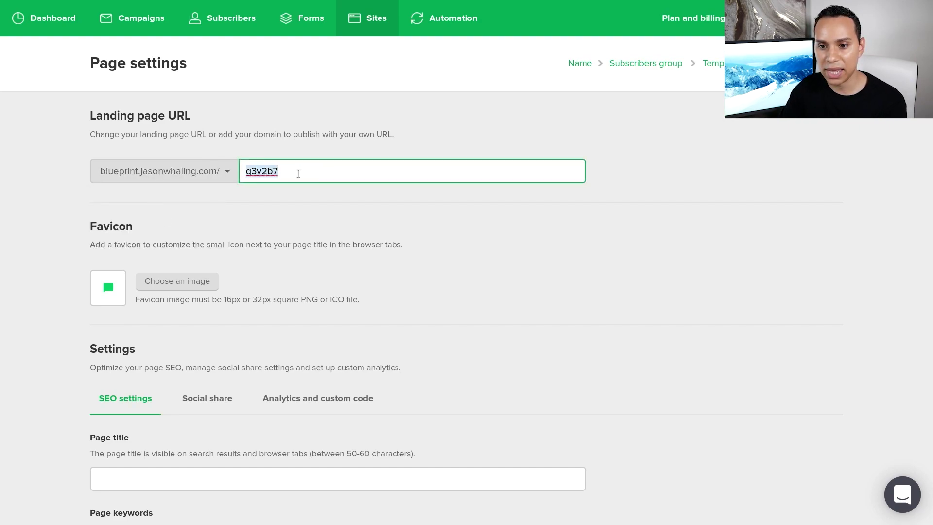
type("youtubegrowthtemplatef42")
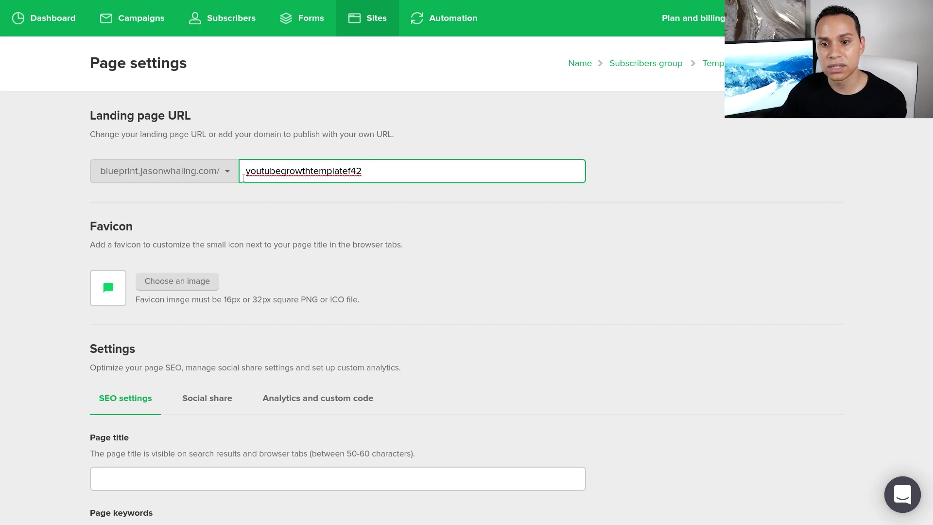
left_click(227, 173)
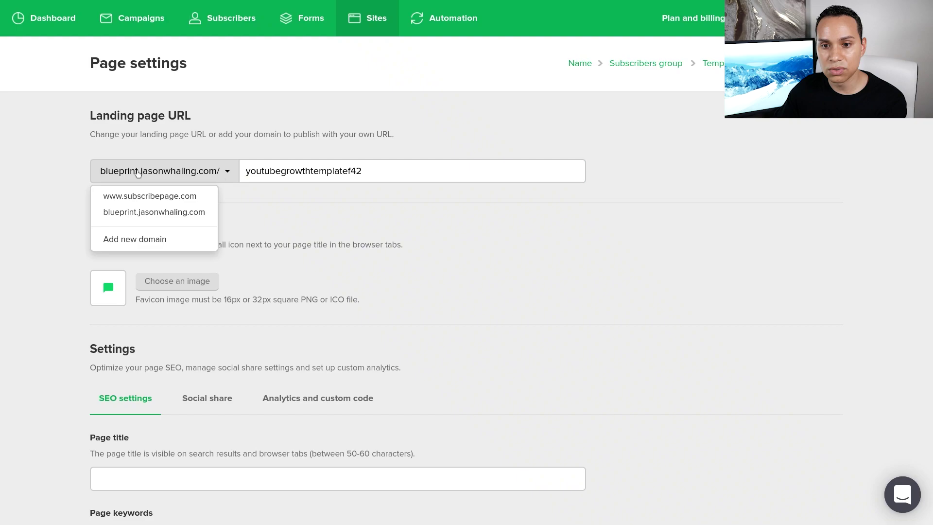
left_click(372, 235)
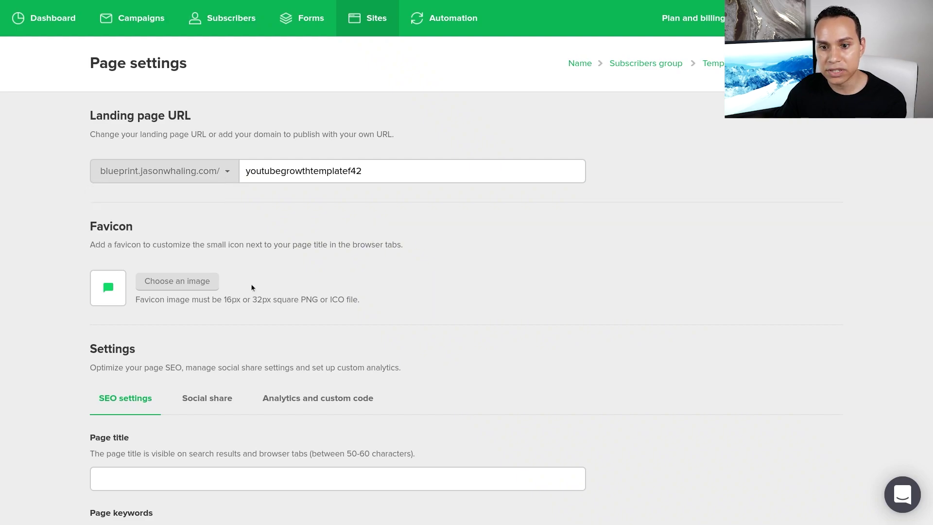
Step: Set the page's favicon to the small round purple logo image from the file manager
scroll(251, 284, "down", 2)
left_click(164, 179)
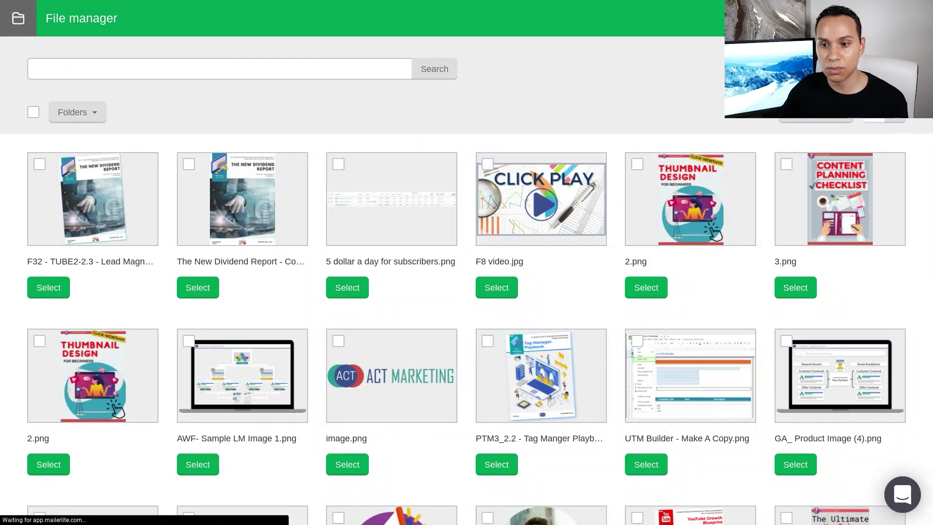
scroll(347, 430, "down", 4)
left_click(347, 431)
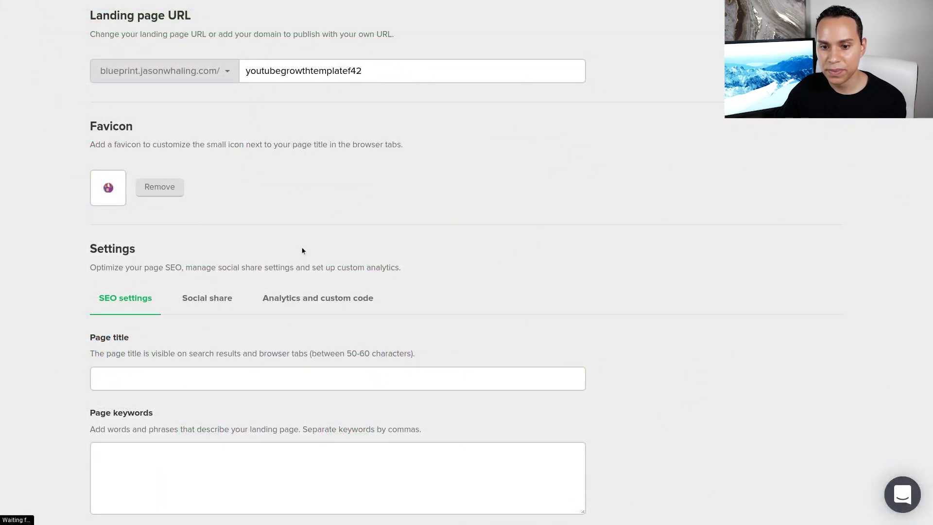
Step: Examine the page's SEO, social share, and analytics and custom code settings, including the Google Analytics, Facebook pixel, heatmap and code injection options
scroll(482, 256, "down", 5)
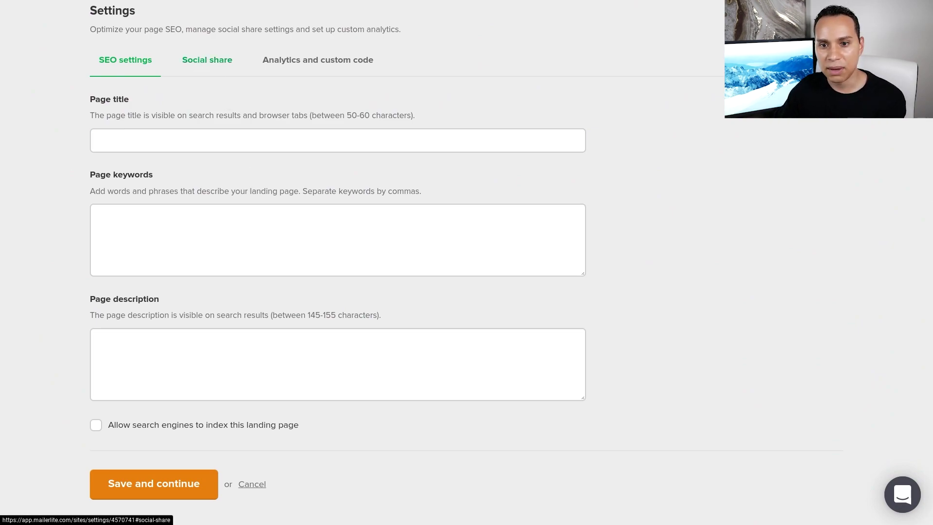
left_click(207, 59)
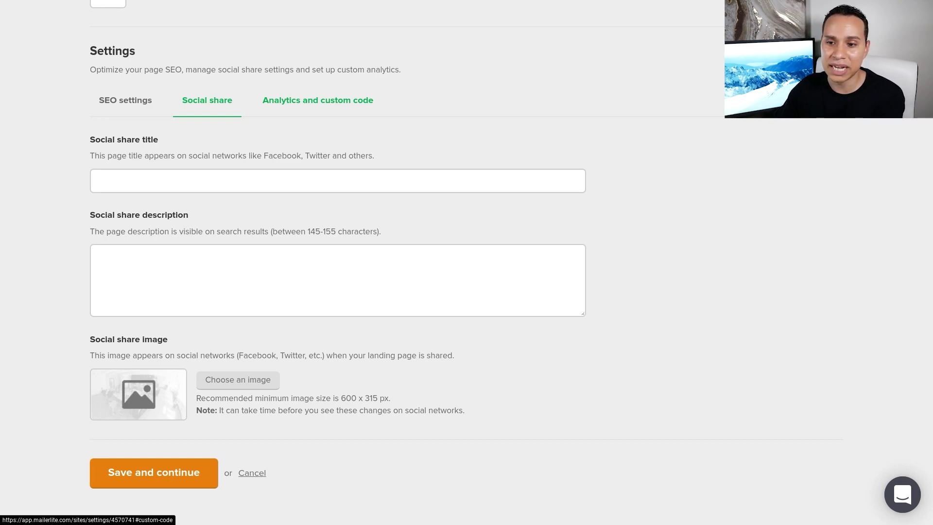
left_click(321, 101)
scroll(347, 108, "down", 2)
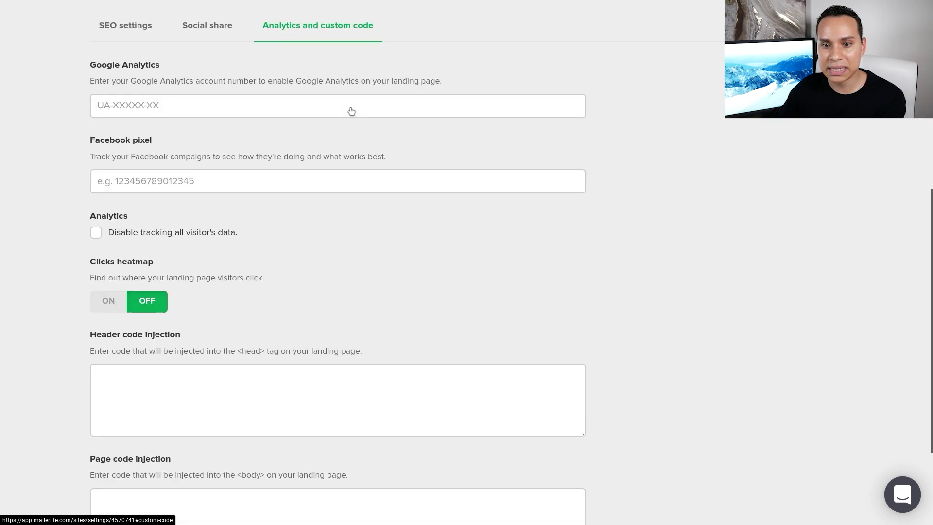
scroll(351, 111, "down", 1)
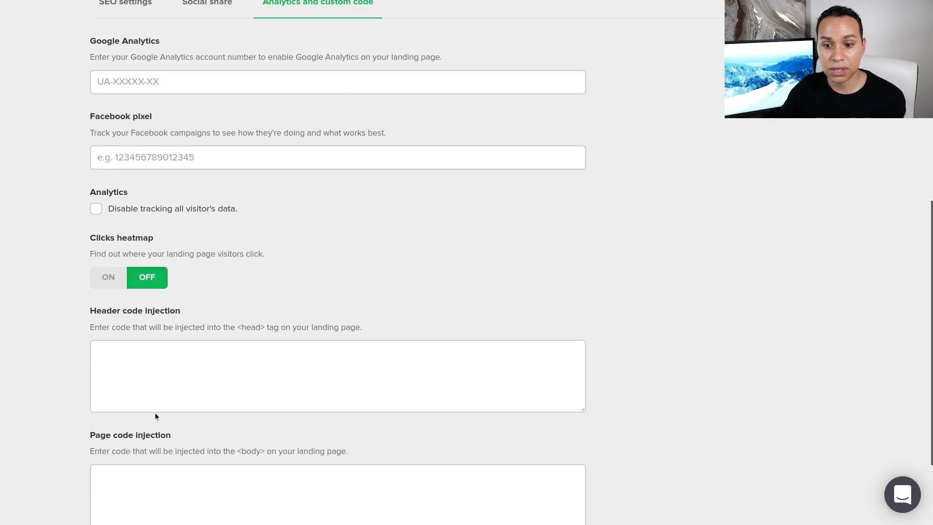
scroll(204, 371, "down", 3)
scroll(210, 289, "up", 4)
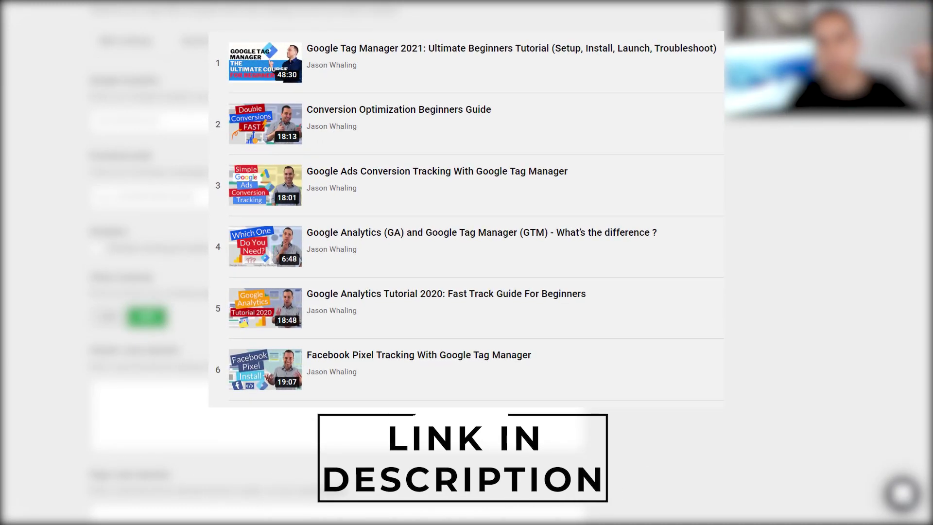
scroll(150, 292, "down", 3)
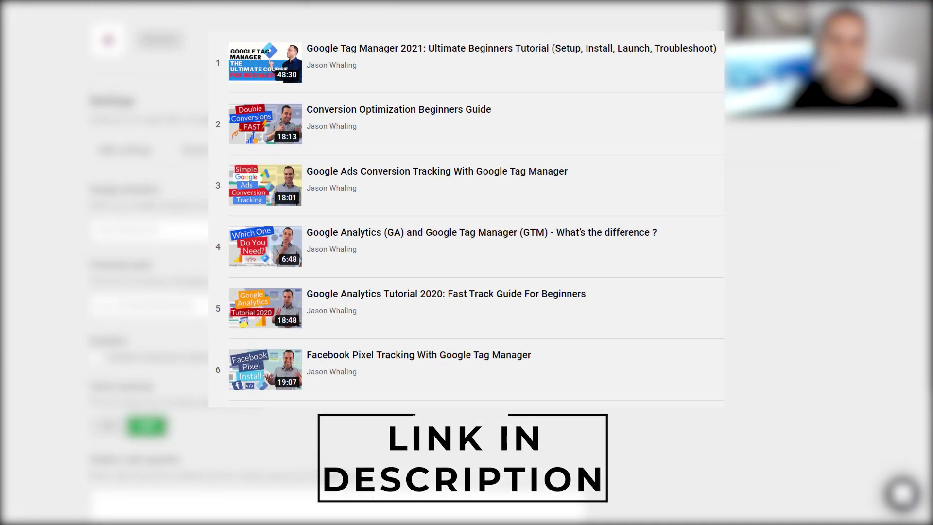